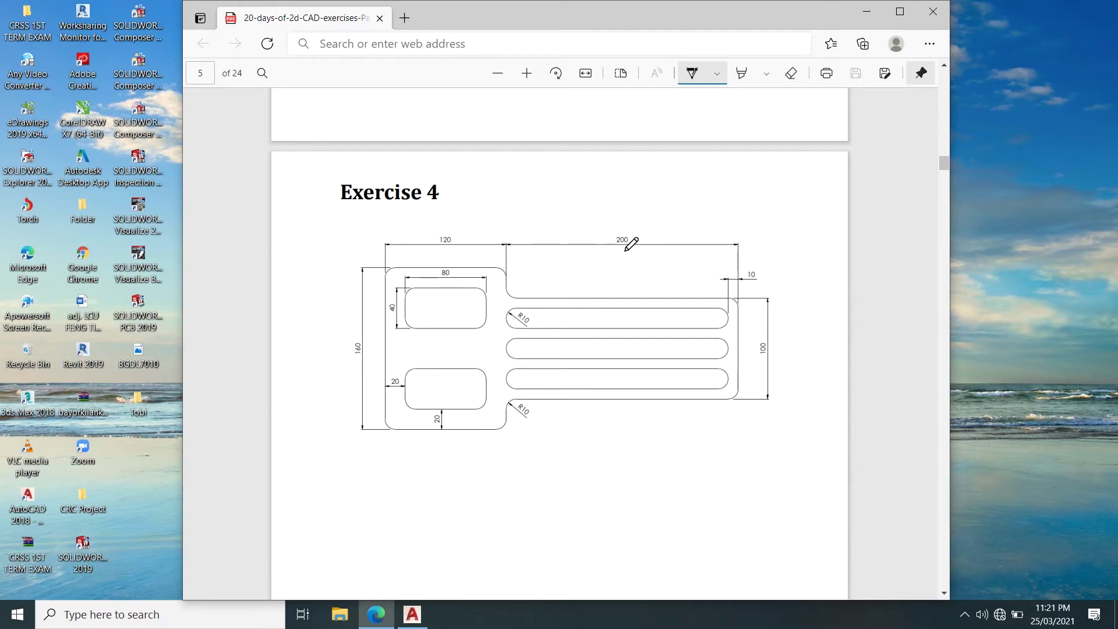
- Handwrite H1 beside the 160 height and H2 beside the 100 height on the Exercise 4 drawing
left_click_drag(328, 313, 335, 351)
mouse_move(344, 312)
left_mouse_down()
mouse_move(350, 350)
mouse_move(346, 337)
mouse_move(367, 339)
left_mouse_up()
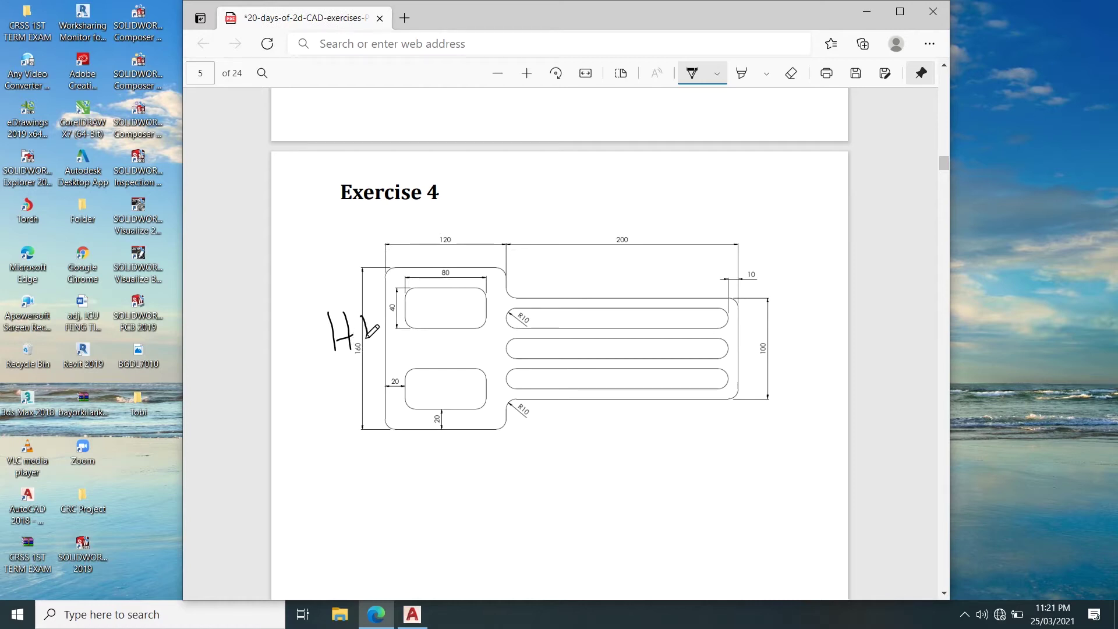
mouse_move(784, 327)
left_mouse_down()
mouse_move(793, 374)
mouse_move(814, 354)
mouse_move(815, 373)
mouse_move(832, 329)
mouse_move(844, 358)
left_mouse_up()
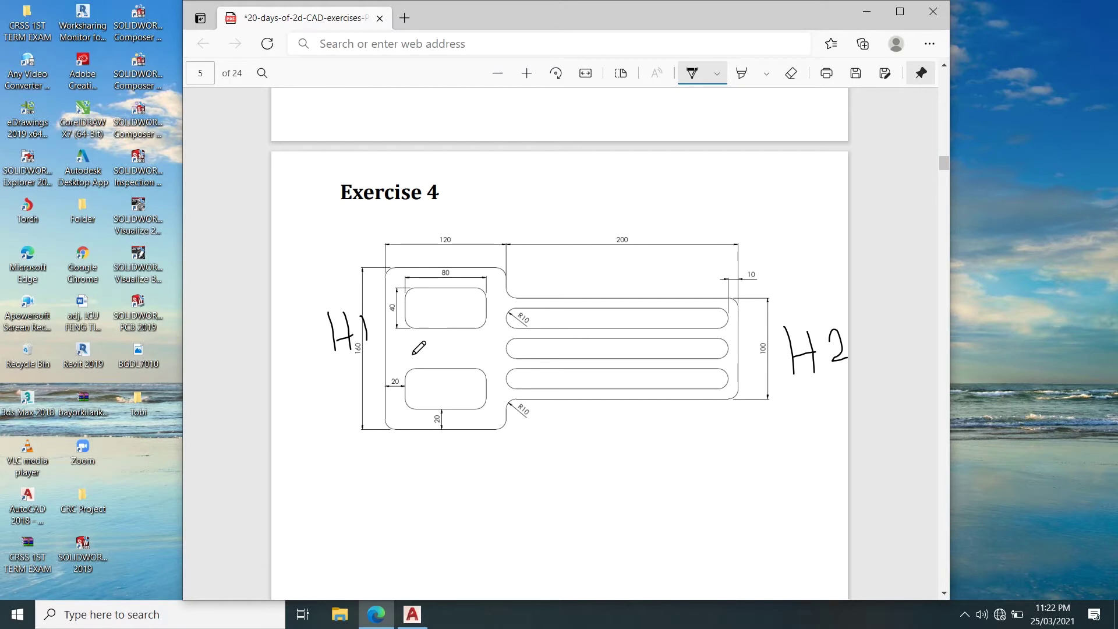
- Handwrite 140 between the two rounded rectangles and 120 in the upper slot, and add small marks around the slots
mouse_move(445, 329)
left_mouse_down()
mouse_move(446, 369)
mouse_move(500, 362)
mouse_move(482, 344)
left_mouse_up()
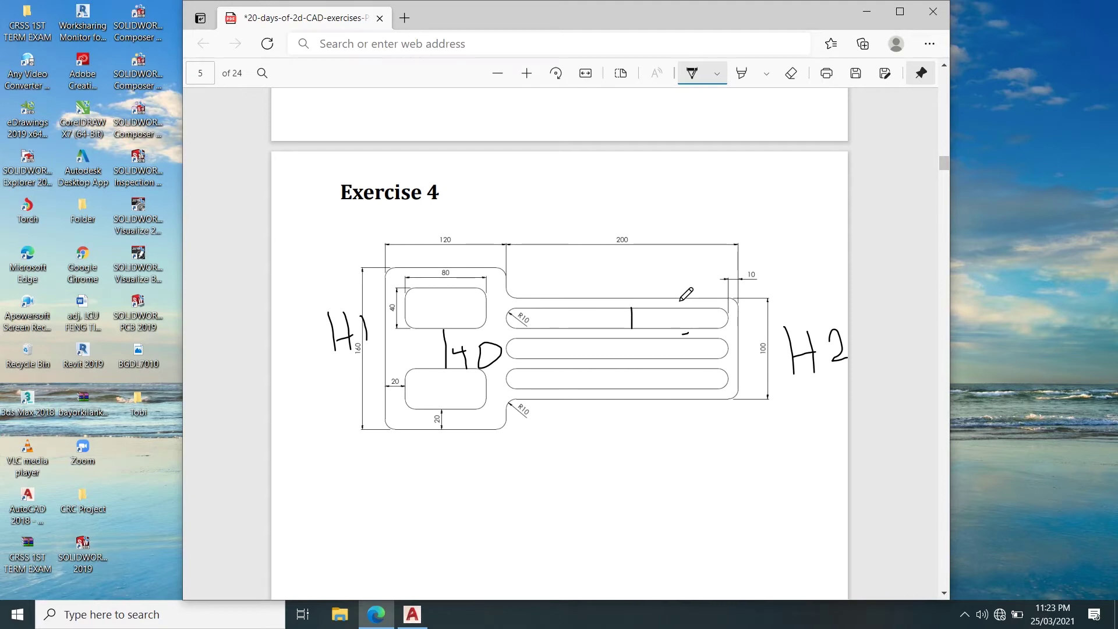
left_click_drag(671, 304, 675, 302)
left_click_drag(683, 364, 680, 366)
- Switch to AutoCAD, start a new drawing and paste the copied Exercise 4 picture into it
left_click(412, 615)
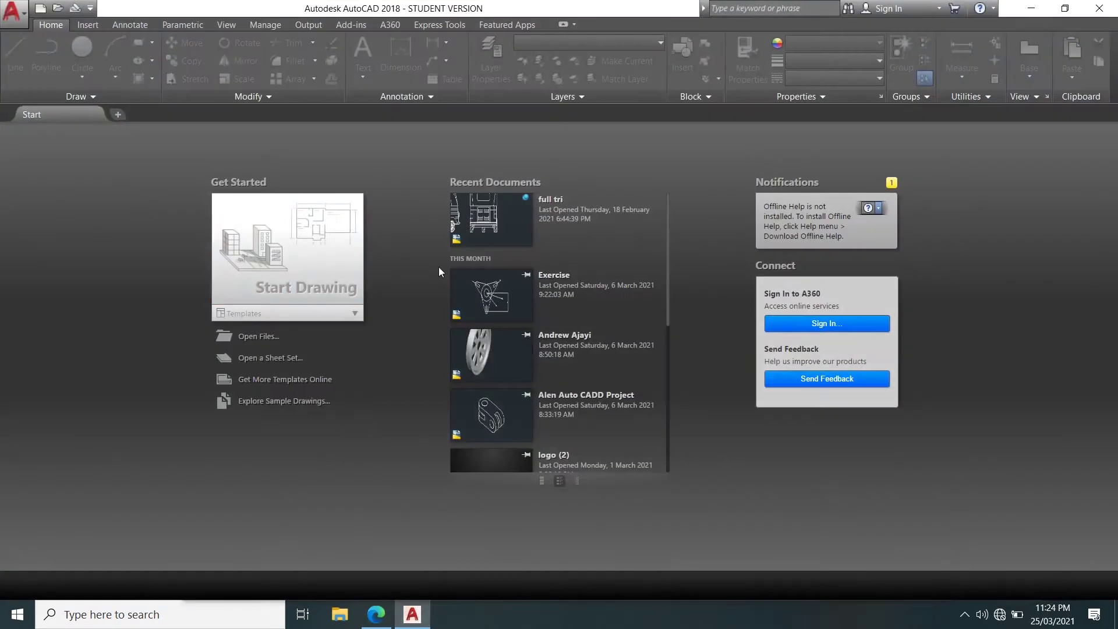
left_click(294, 252)
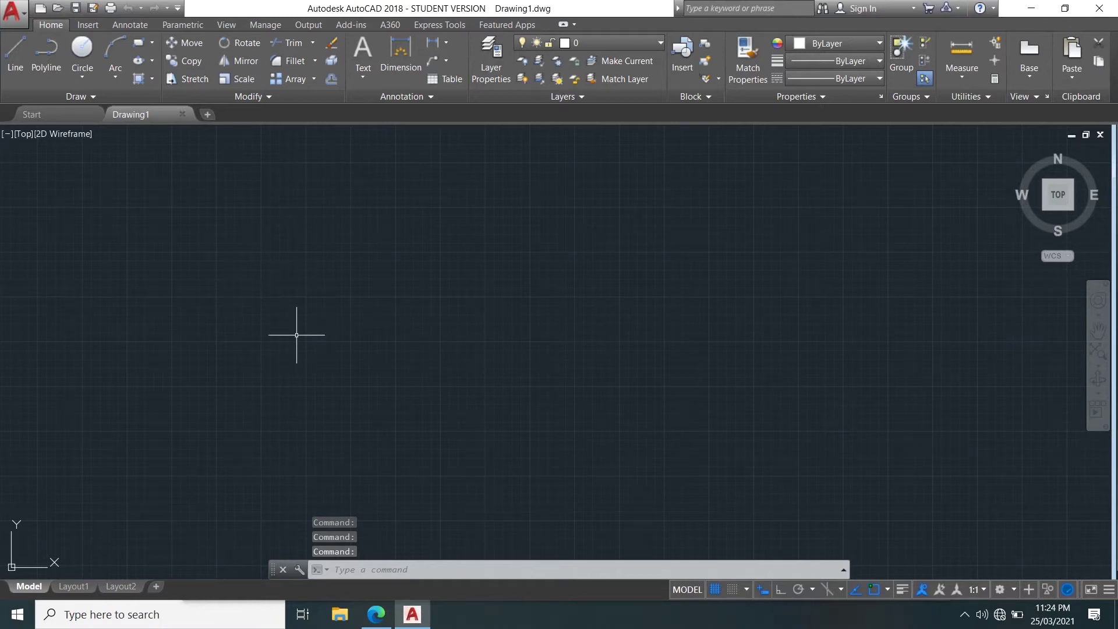
key("ctrl+v")
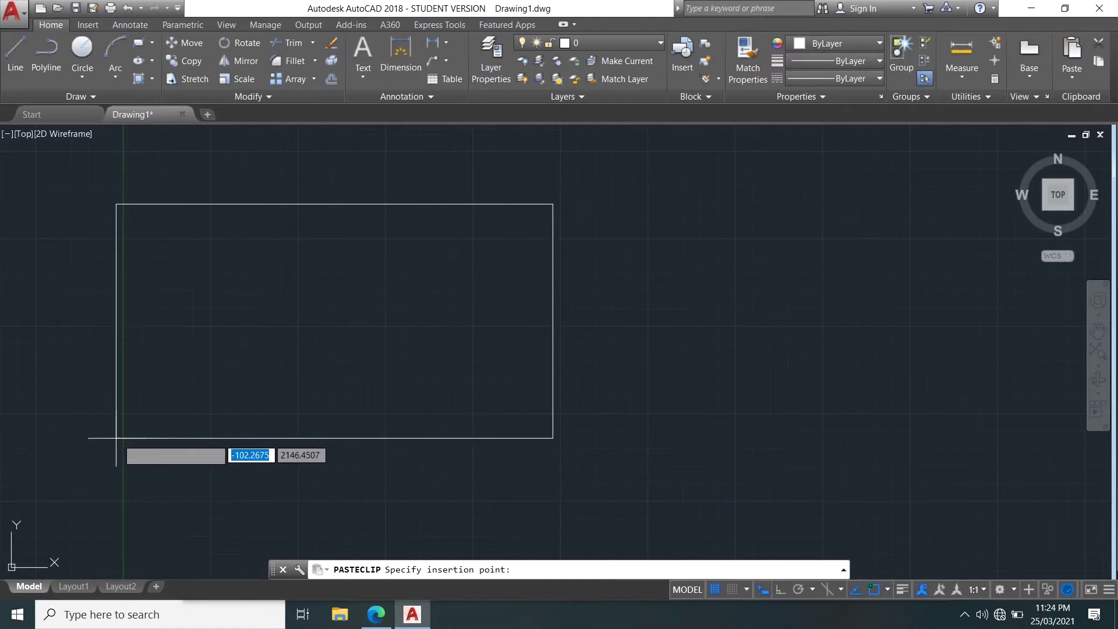
left_click(136, 433)
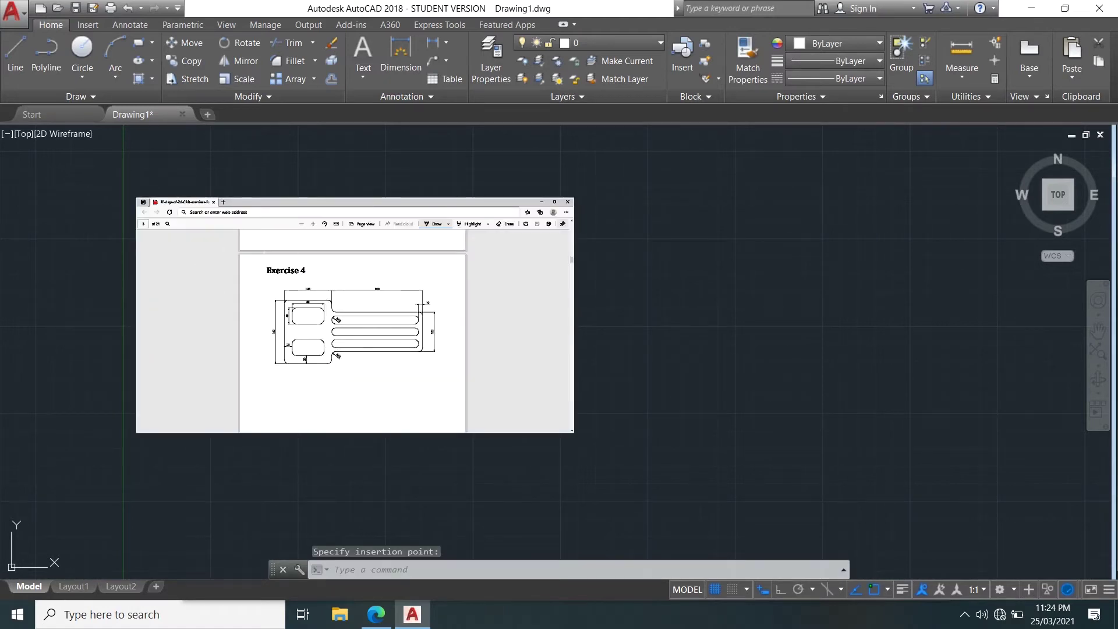
- Turn Ortho on and draw a 160-long vertical line downward in the empty space beside the pasted picture
scroll(450, 330, "up", 4)
scroll(475, 281, "down", 2)
middle_click_drag(474, 282, 499, 313)
middle_click_drag(414, 294, 395, 320)
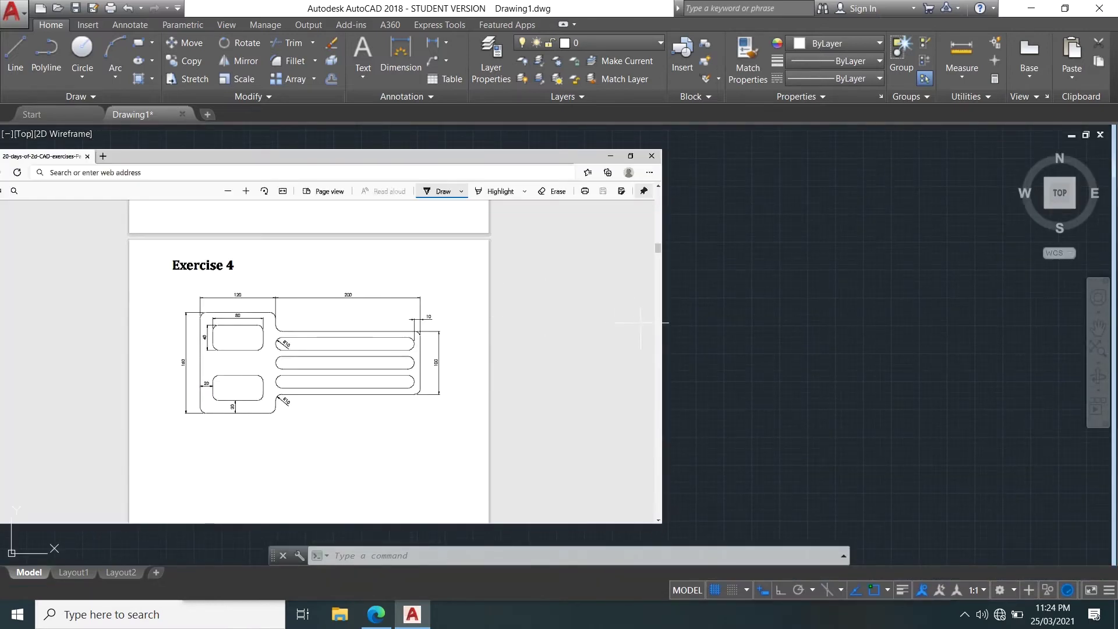
scroll(502, 302, "down", 3)
middle_click_drag(502, 302, 263, 312)
scroll(152, 304, "up", 6)
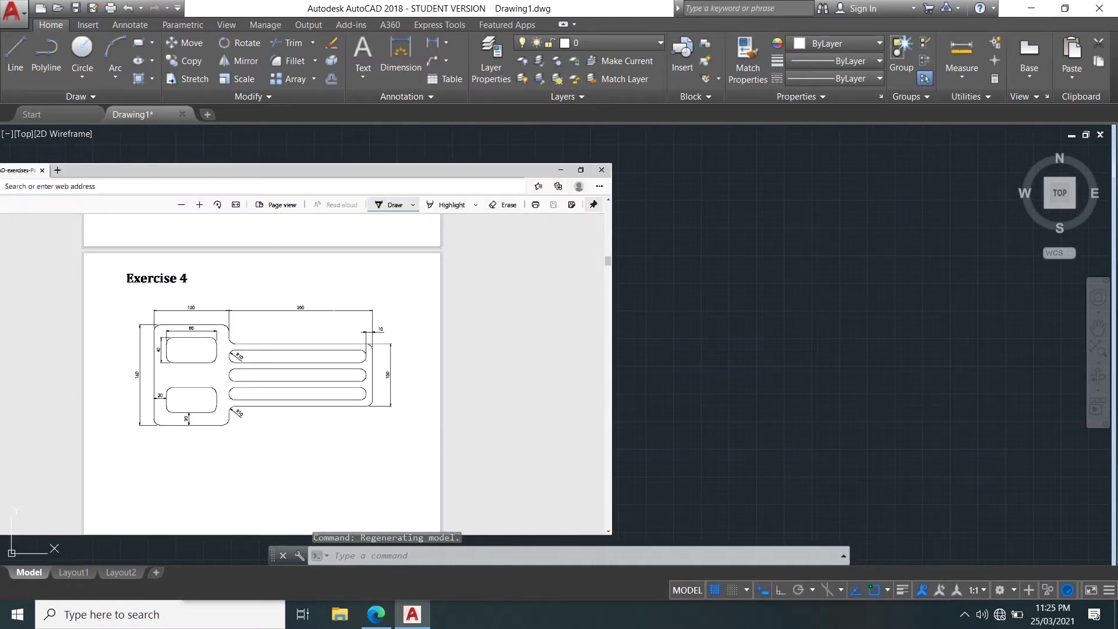
middle_click_drag(510, 311, 458, 295)
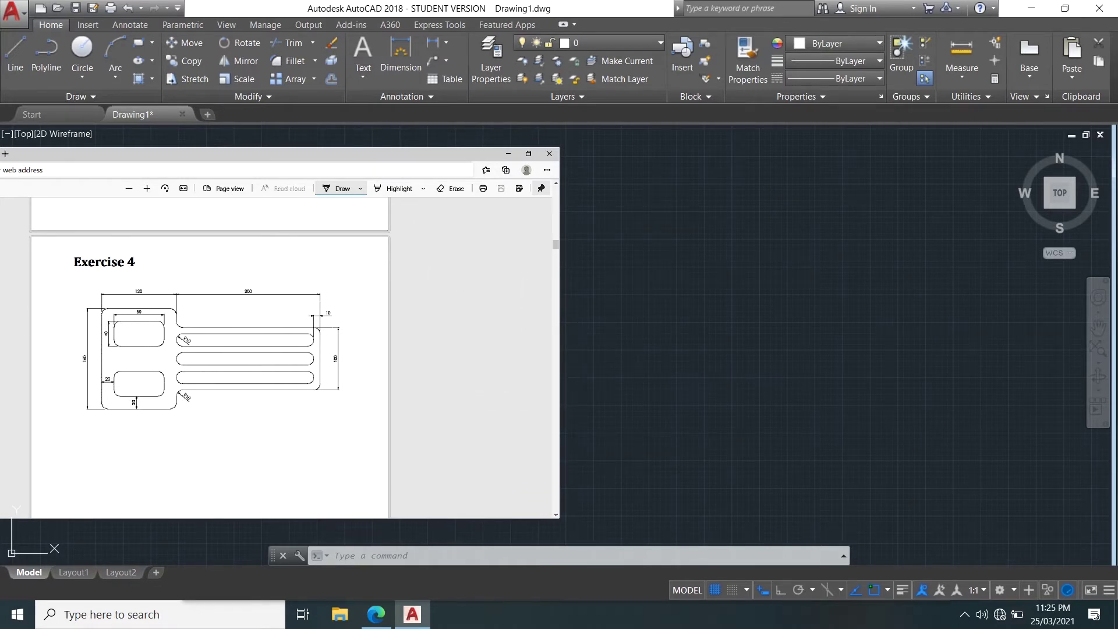
left_click(15, 55)
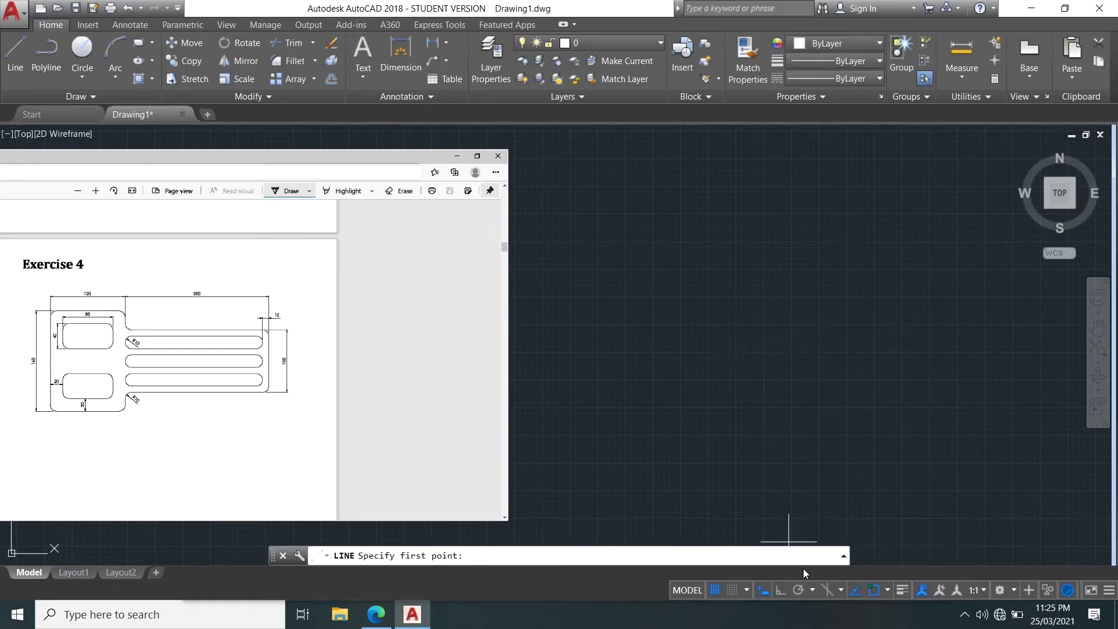
left_click(780, 591)
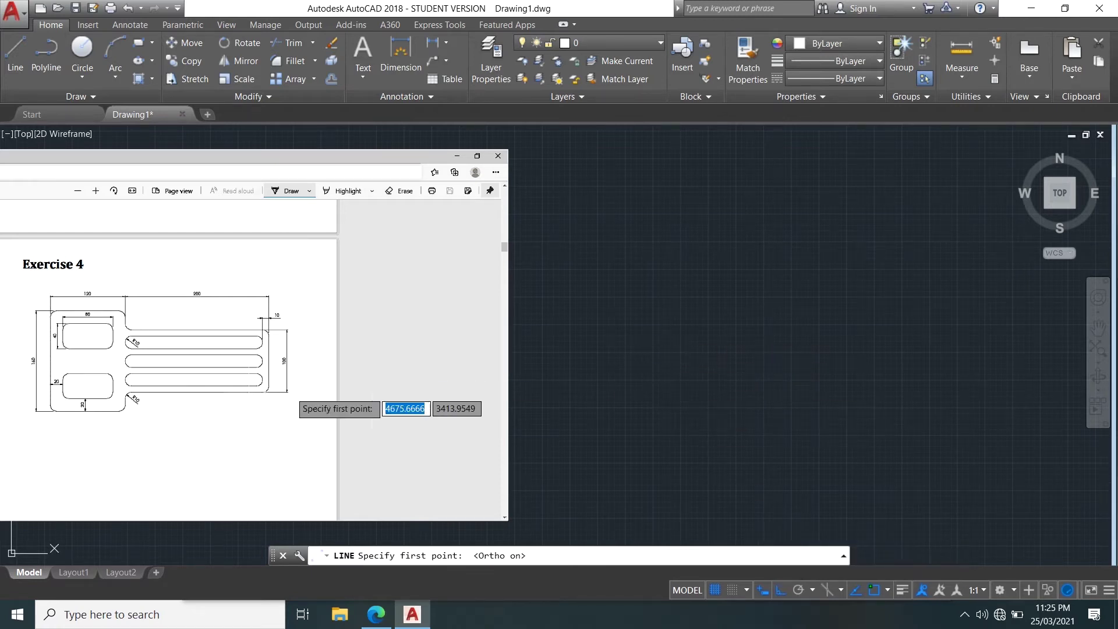
left_click(681, 271)
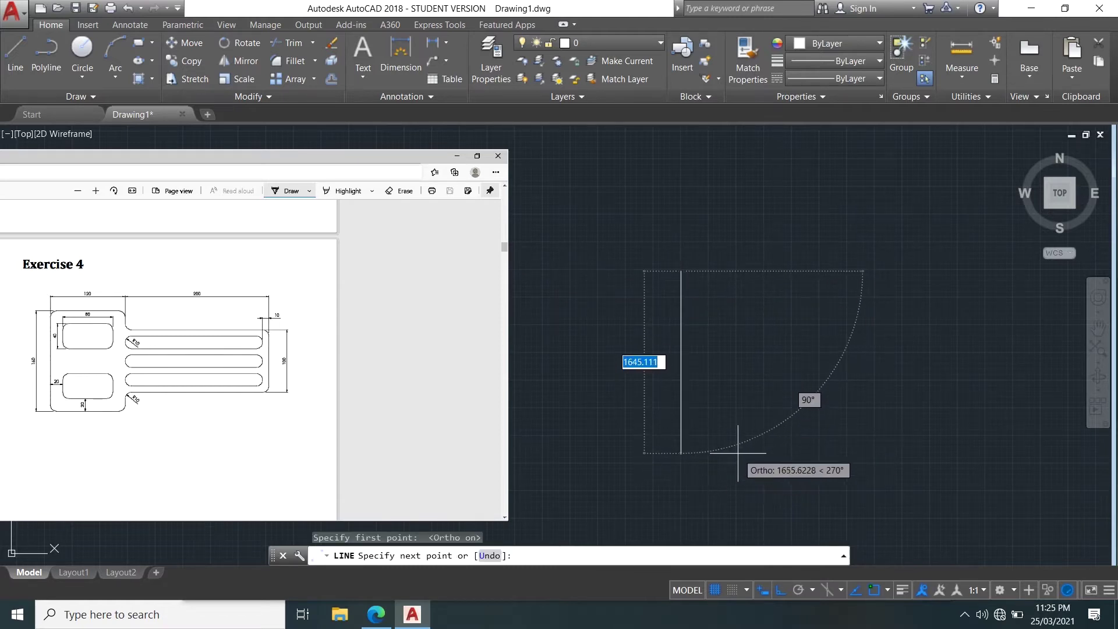
type("160")
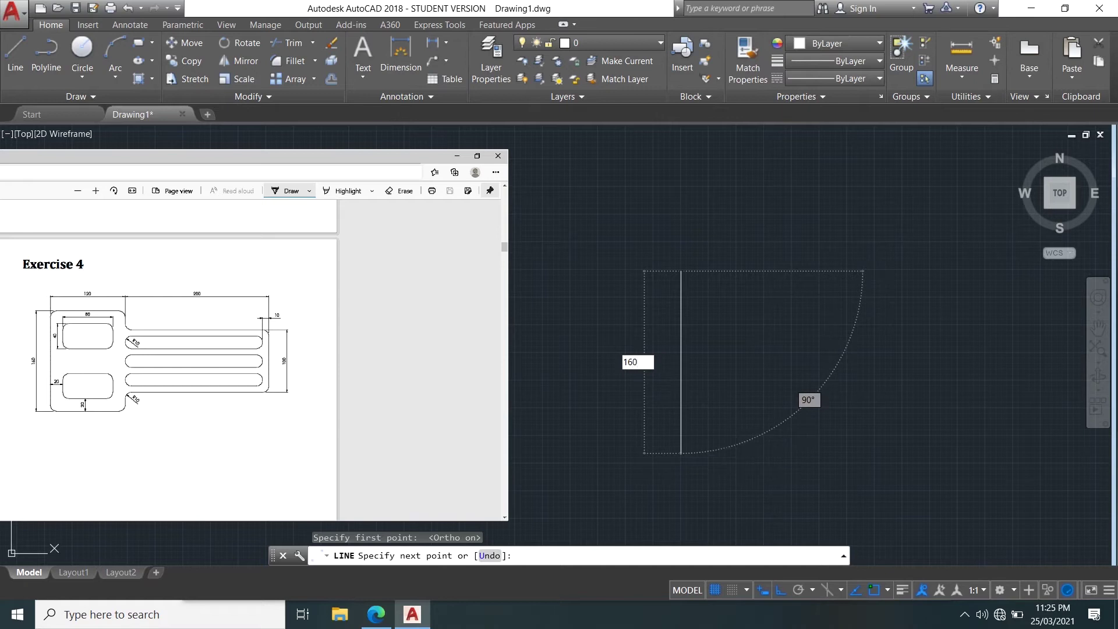
key("Return")
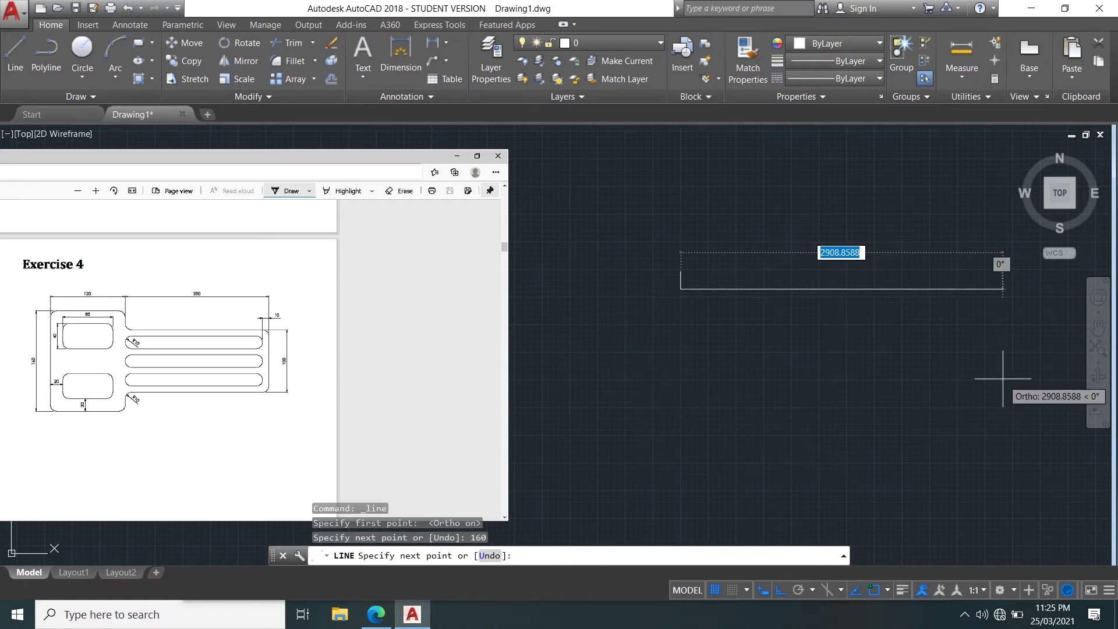
- Continue the outline with a 120-long horizontal line to the right from the vertical line's lower end
scroll(667, 282, "up", 6)
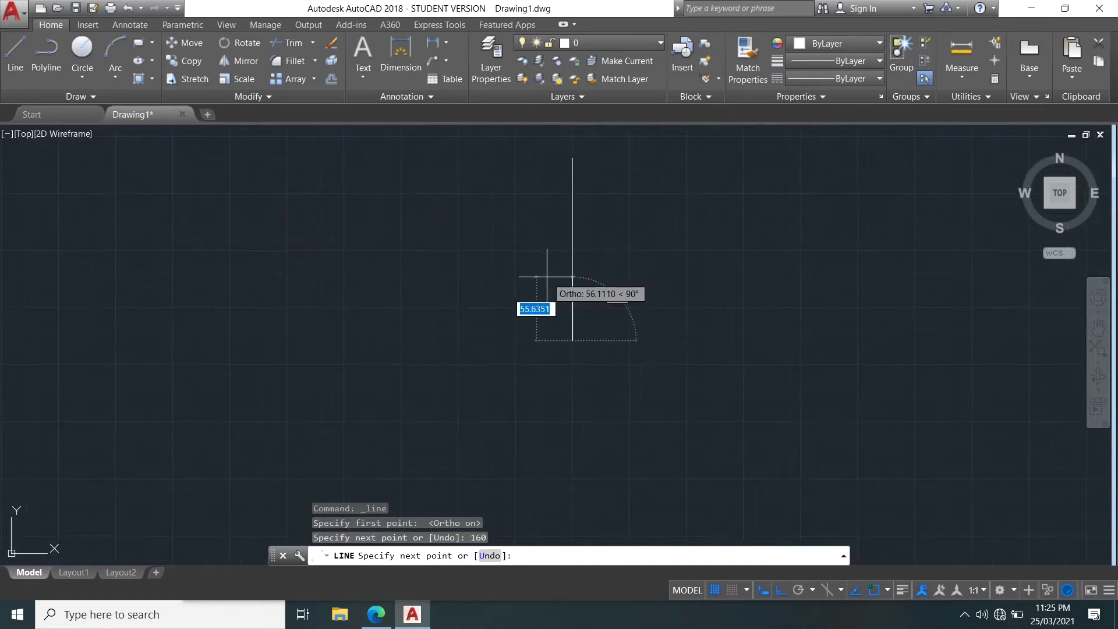
scroll(549, 245, "down", 8)
middle_click_drag(551, 249, 750, 284)
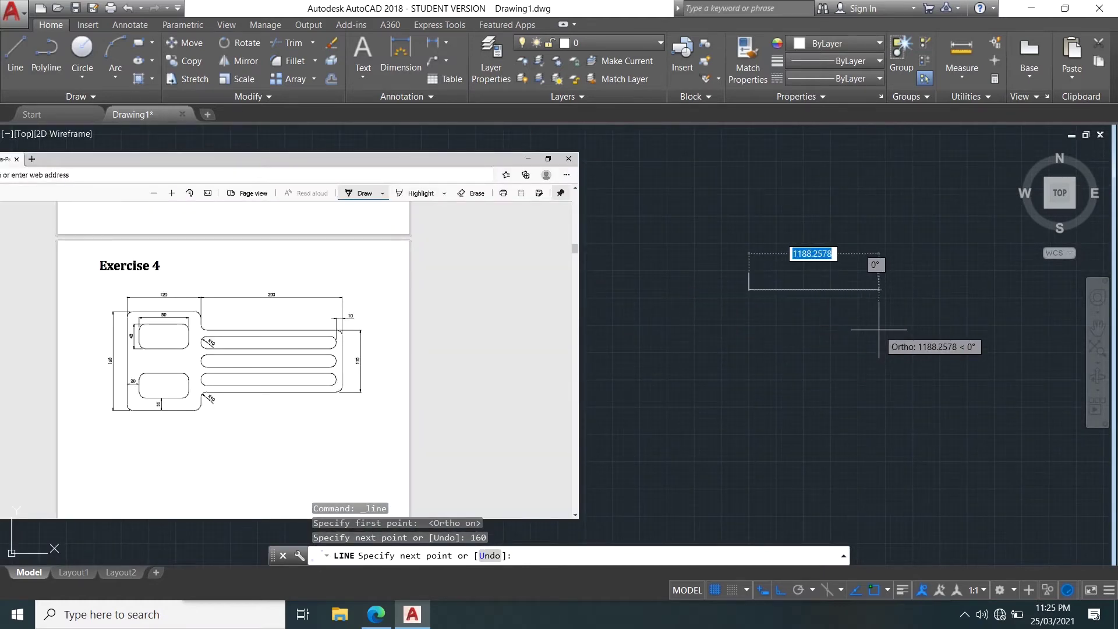
type("120")
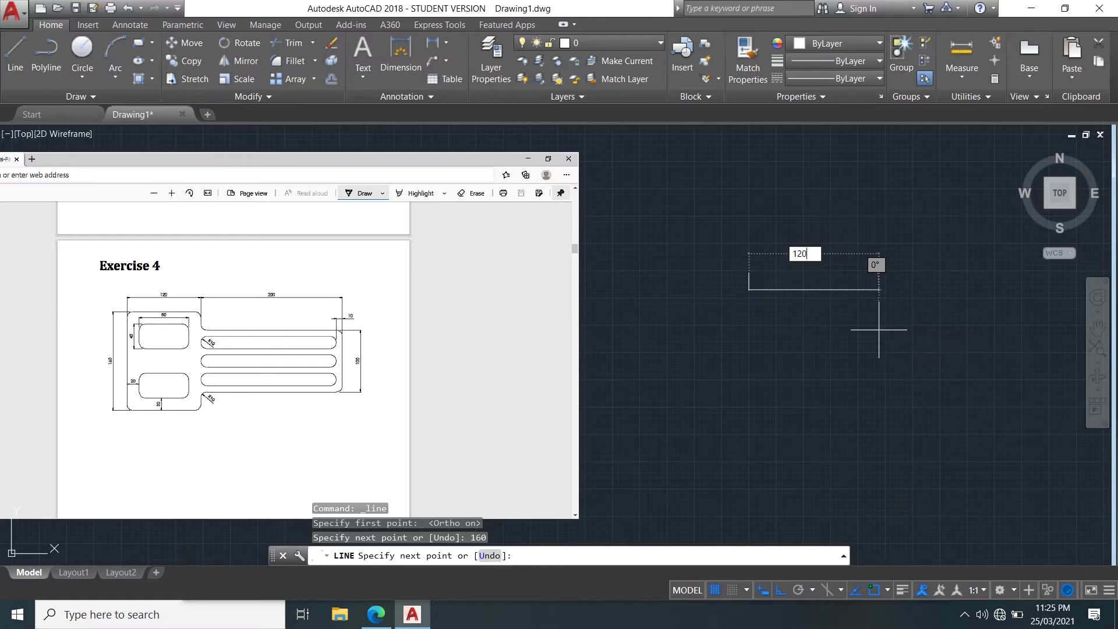
key("Return")
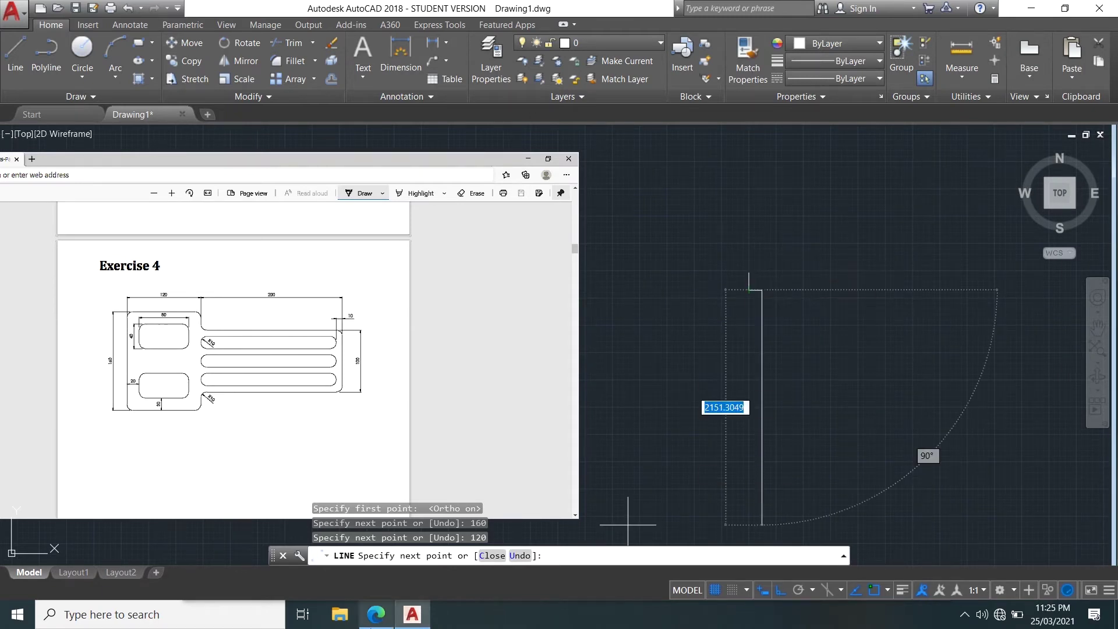
- Check the annotated Exercise 4 PDF, then continue the outline in AutoCAD with a 30-long line straight up
left_click(376, 615)
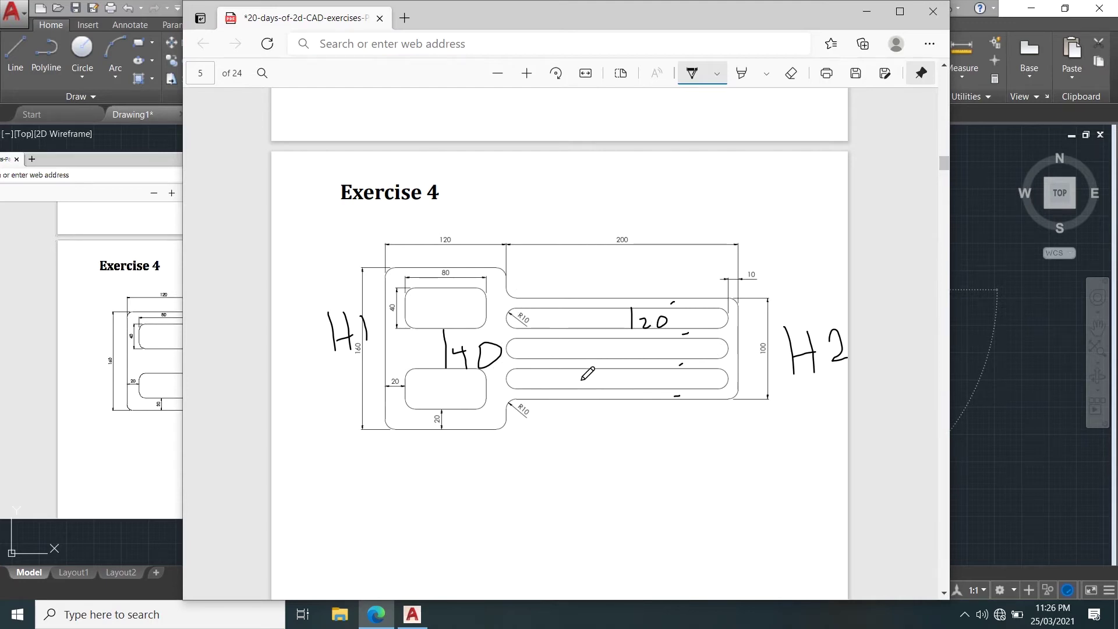
left_click(868, 12)
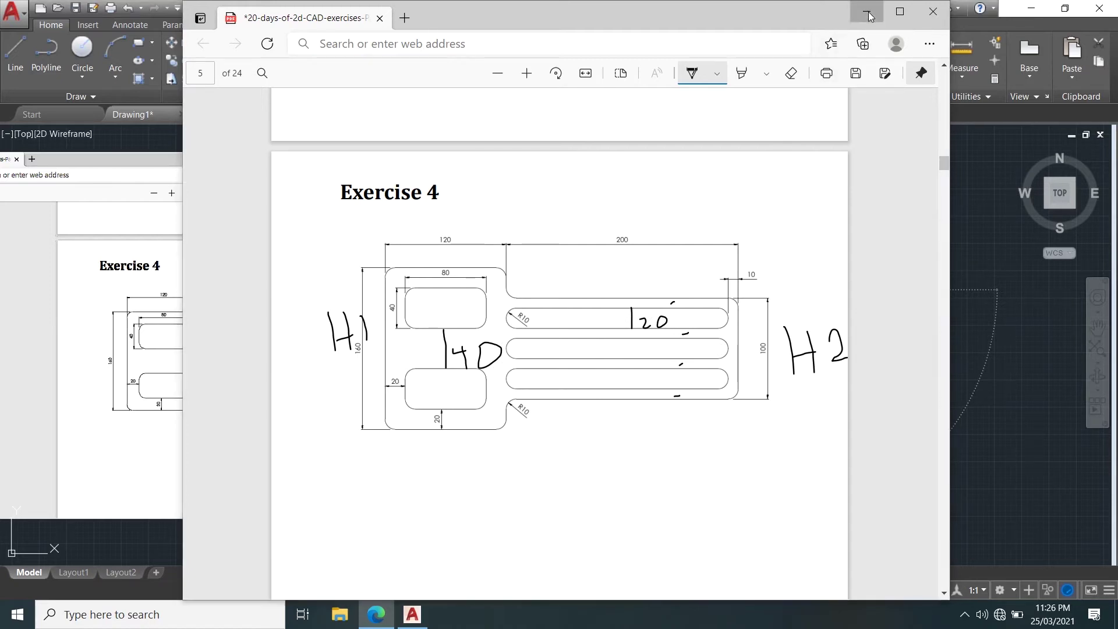
scroll(749, 286, "up", 6)
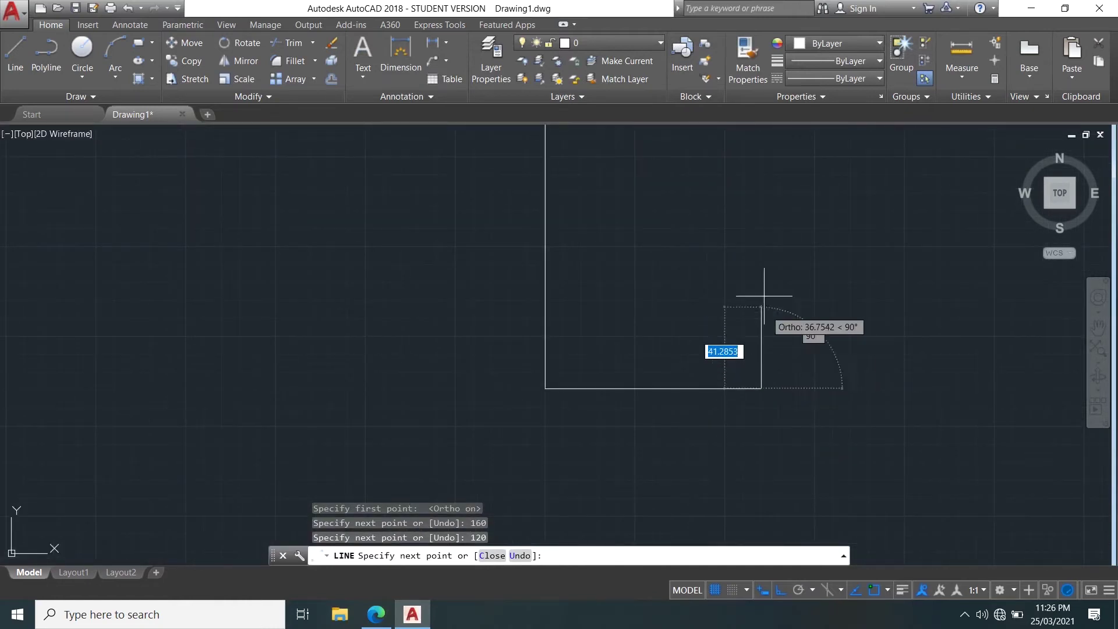
type("30")
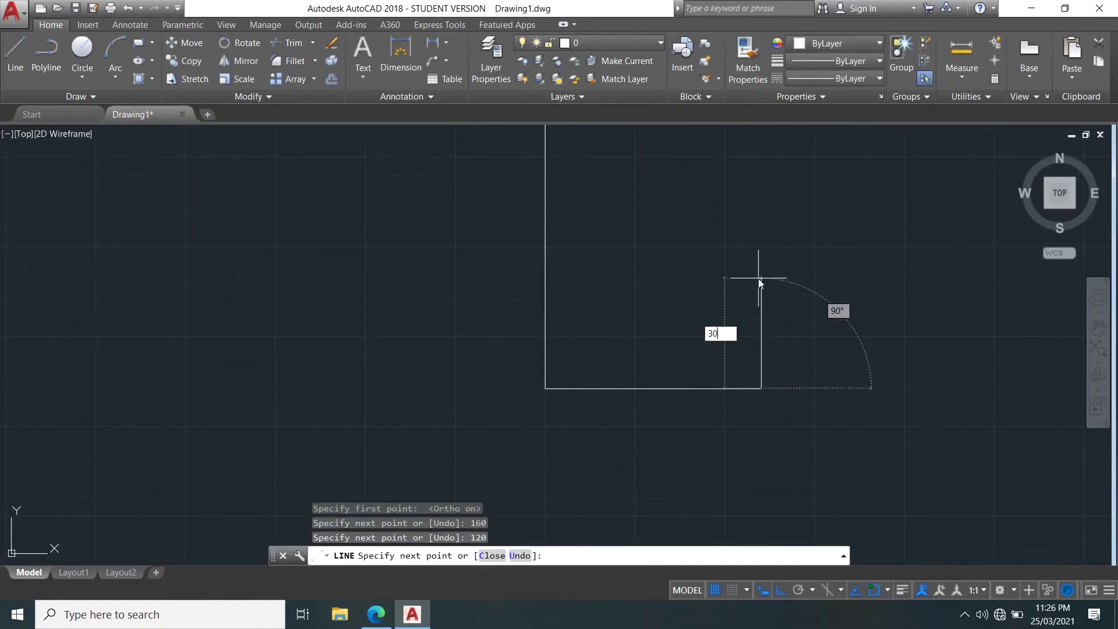
key("Return")
- Continue the outline from the top of the 30 step with a 200-long horizontal line to the right
scroll(915, 355, "down", 5)
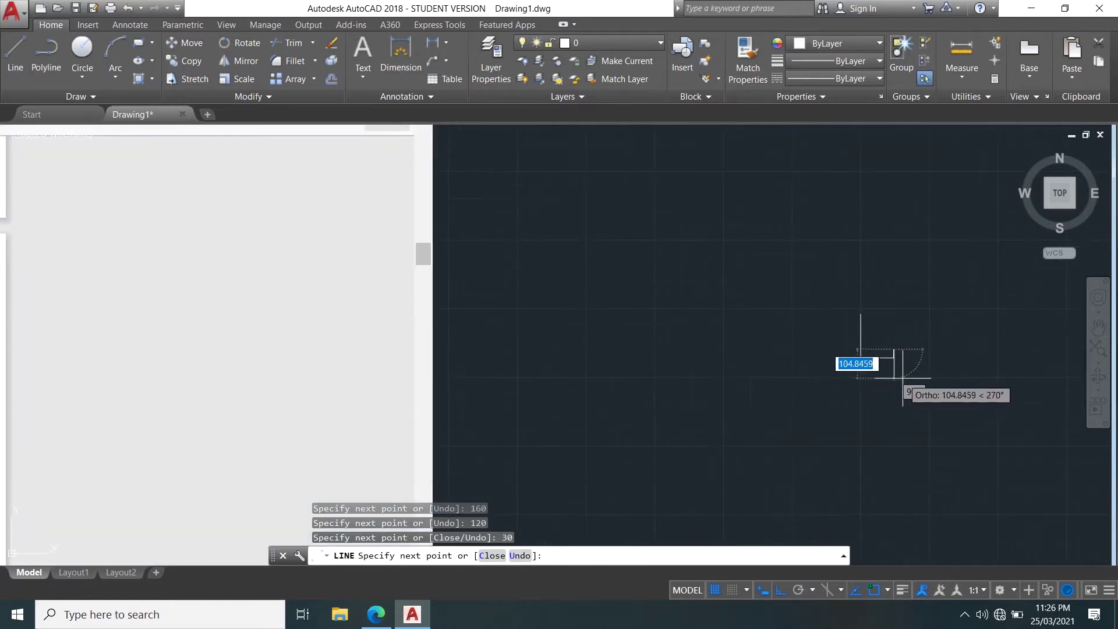
scroll(787, 394, "down", 7)
scroll(703, 404, "up", 10)
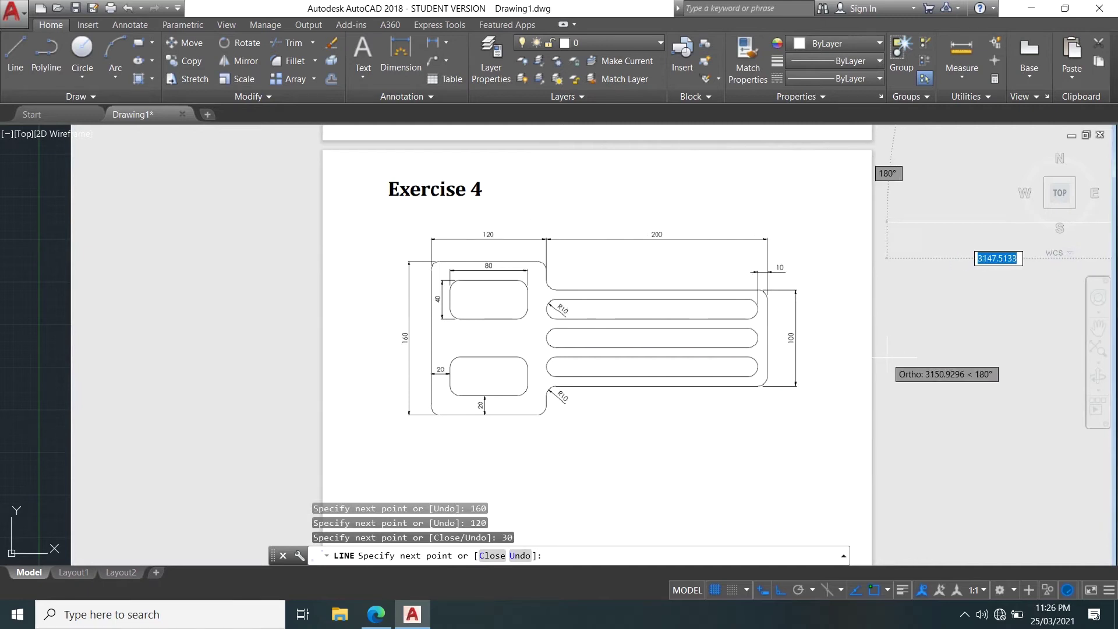
scroll(900, 358, "down", 3)
middle_click_drag(894, 354, 356, 397)
scroll(674, 381, "up", 6)
middle_click_drag(345, 343, 849, 435)
scroll(568, 409, "up", 4)
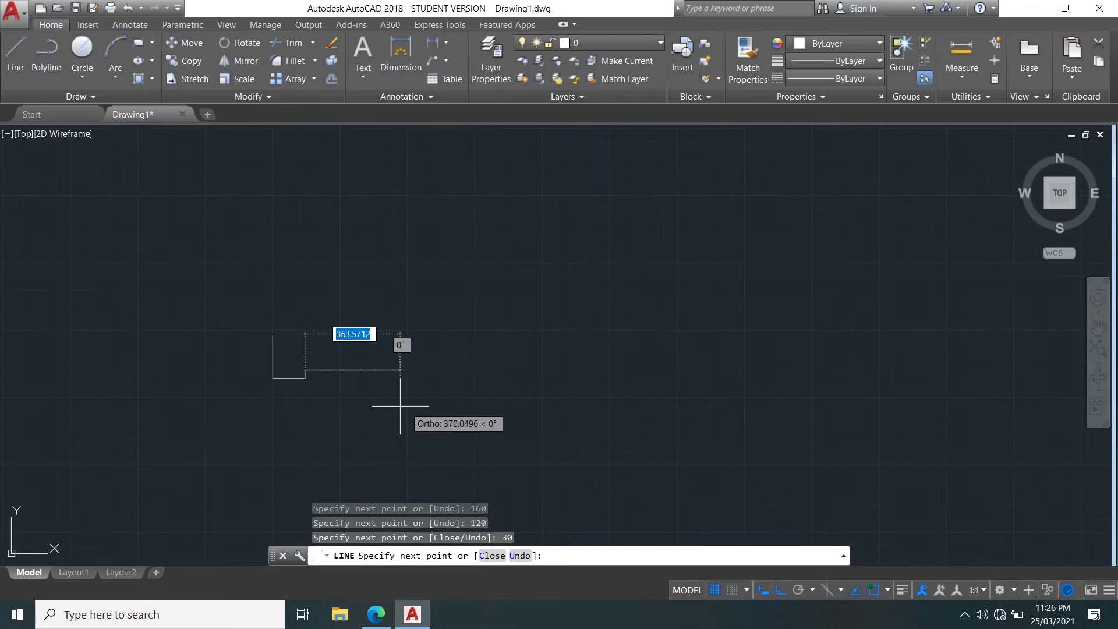
middle_click_drag(308, 352, 584, 353)
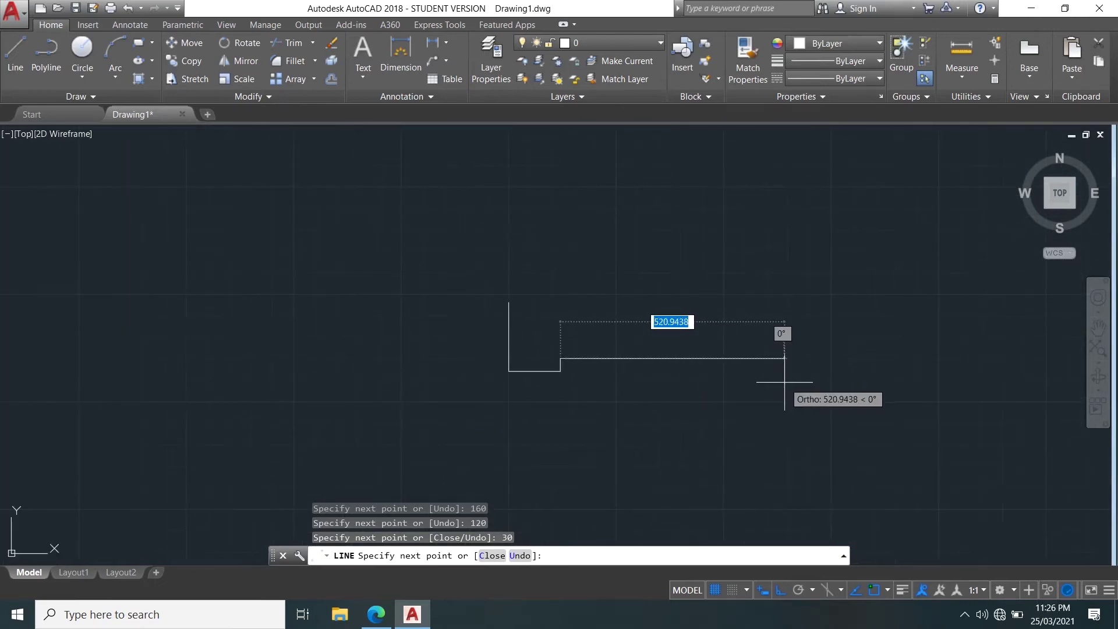
type("200")
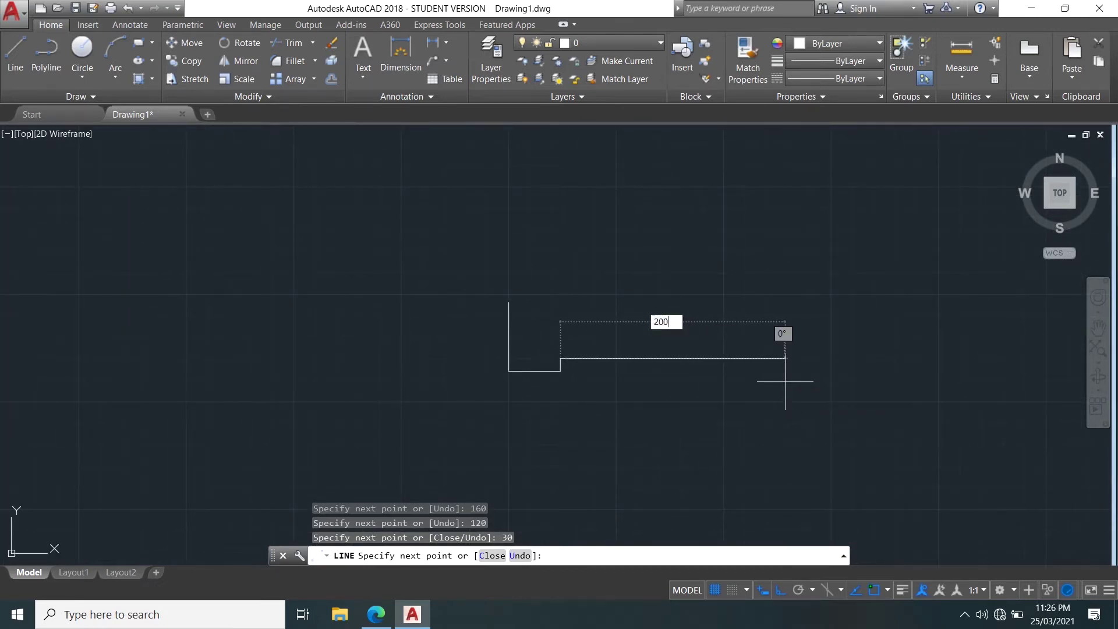
key("Return")
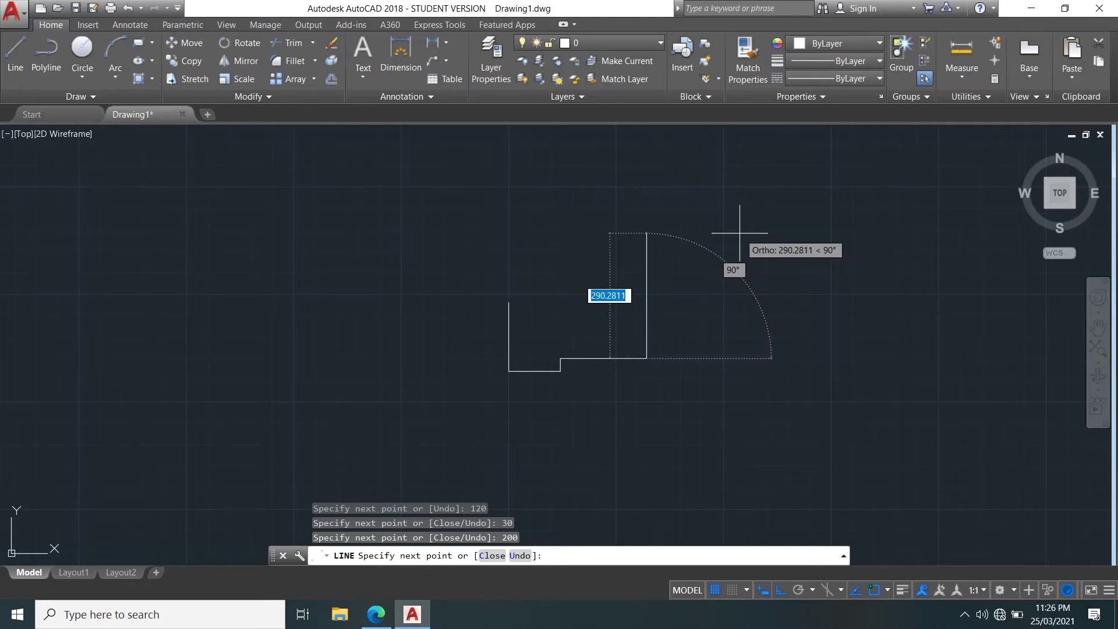
- Continue the outline with a 100-long line upward and a 200-long line back to the left
type("100")
key("Return")
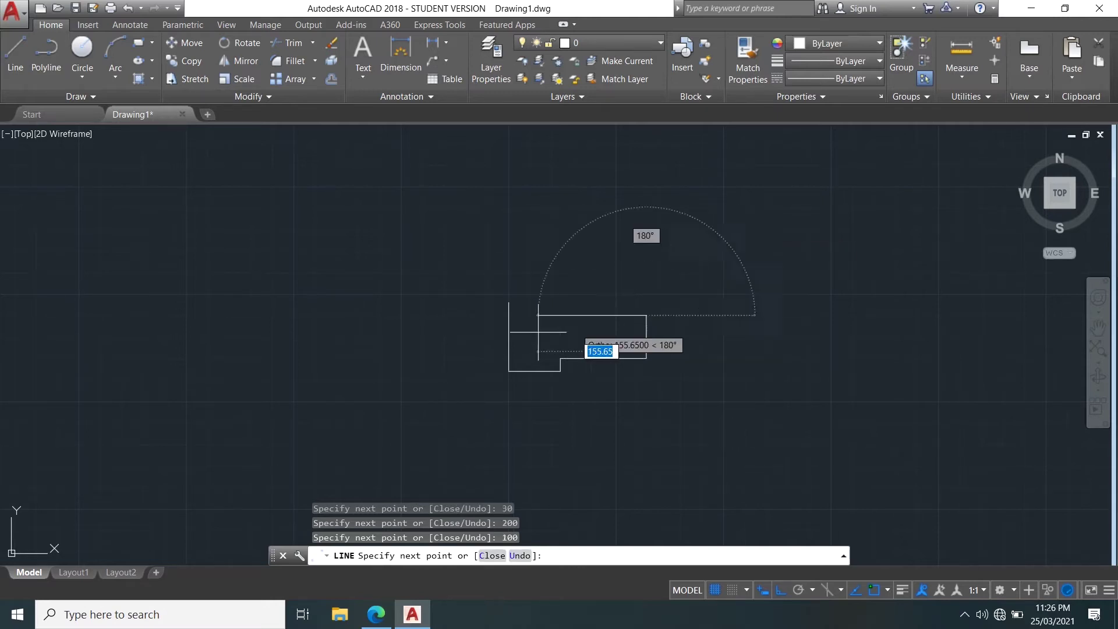
type("2")
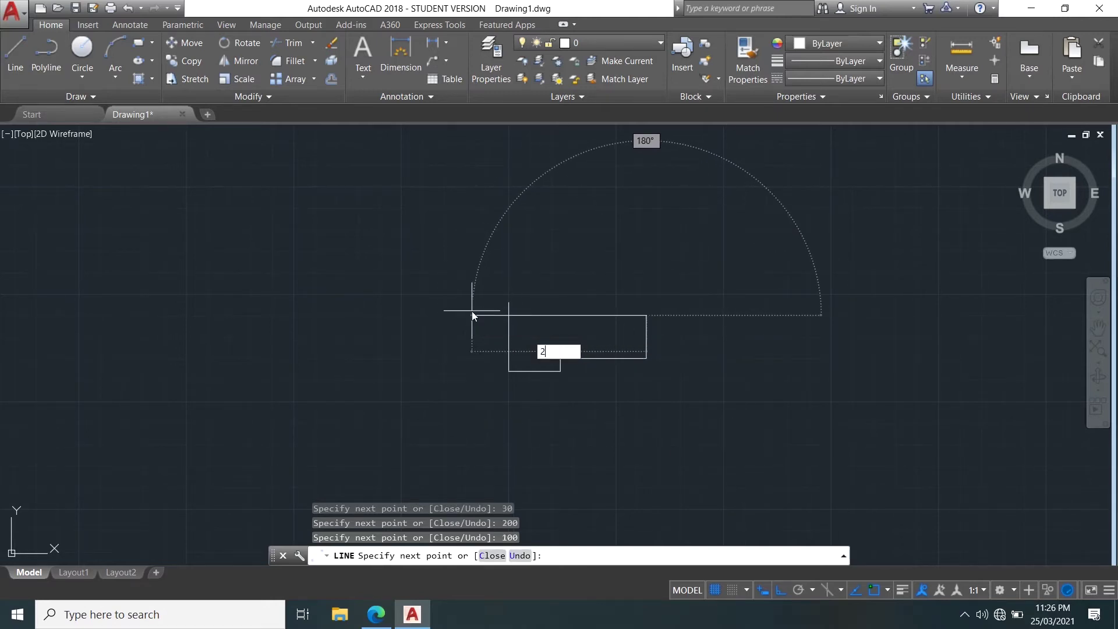
type("00")
key("Return")
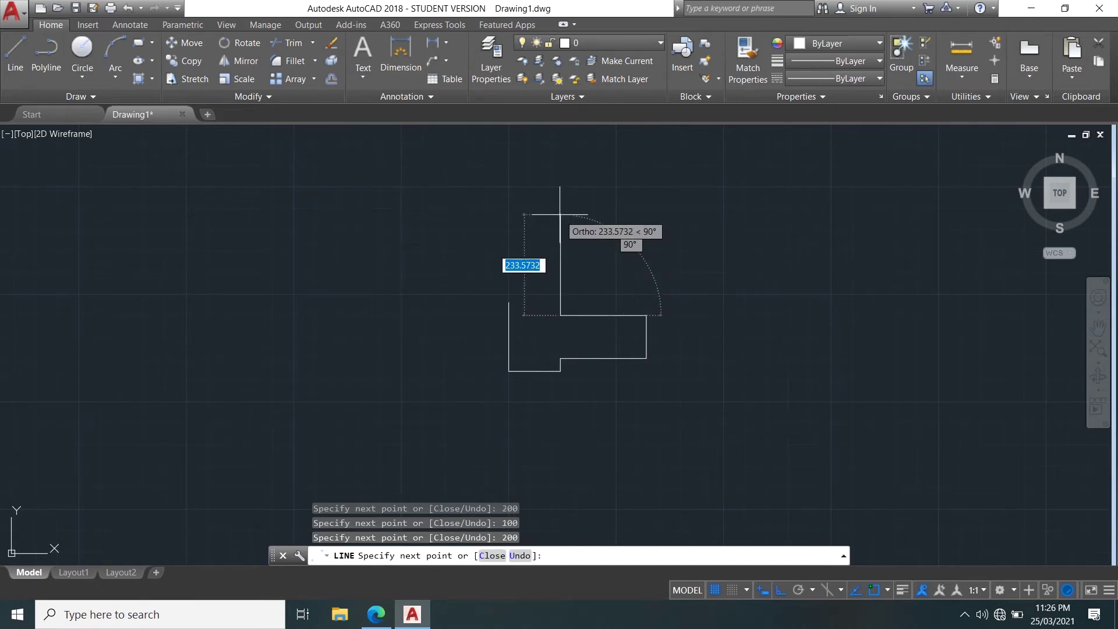
- Close the outline with a 30-long line upward and a horizontal line back to its start point
type("30")
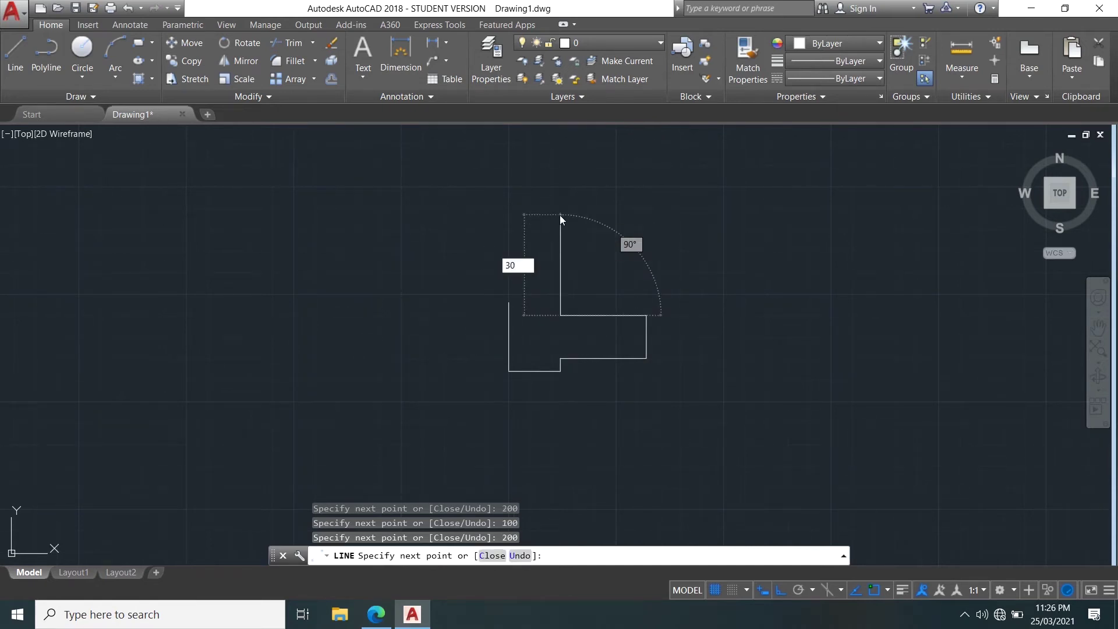
key("Return")
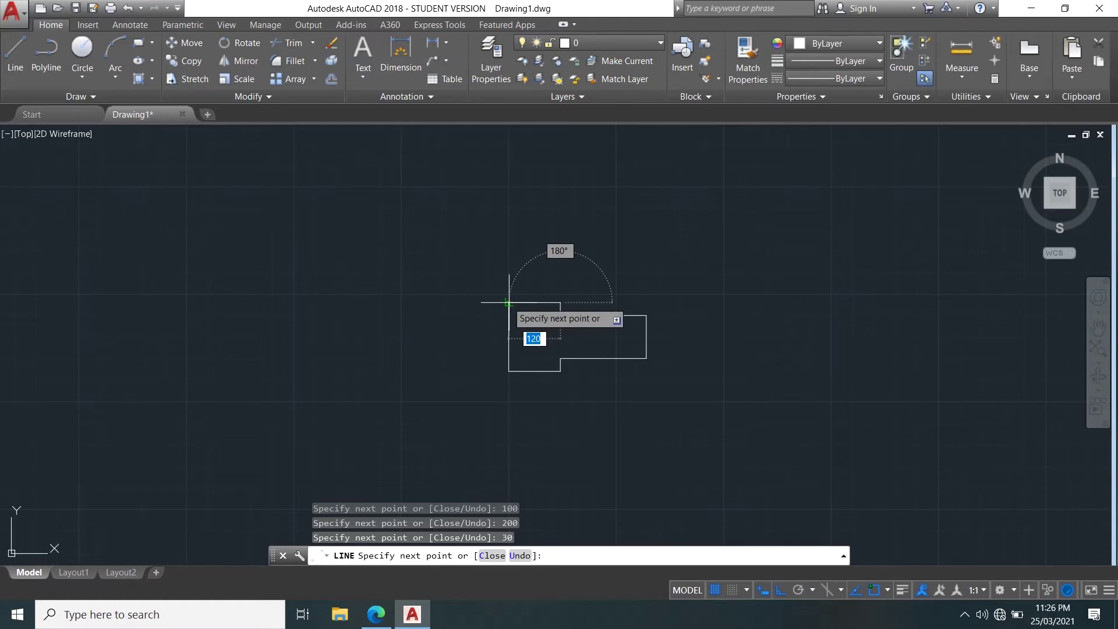
left_click(507, 301)
scroll(556, 247, "up", 2)
right_click(555, 244)
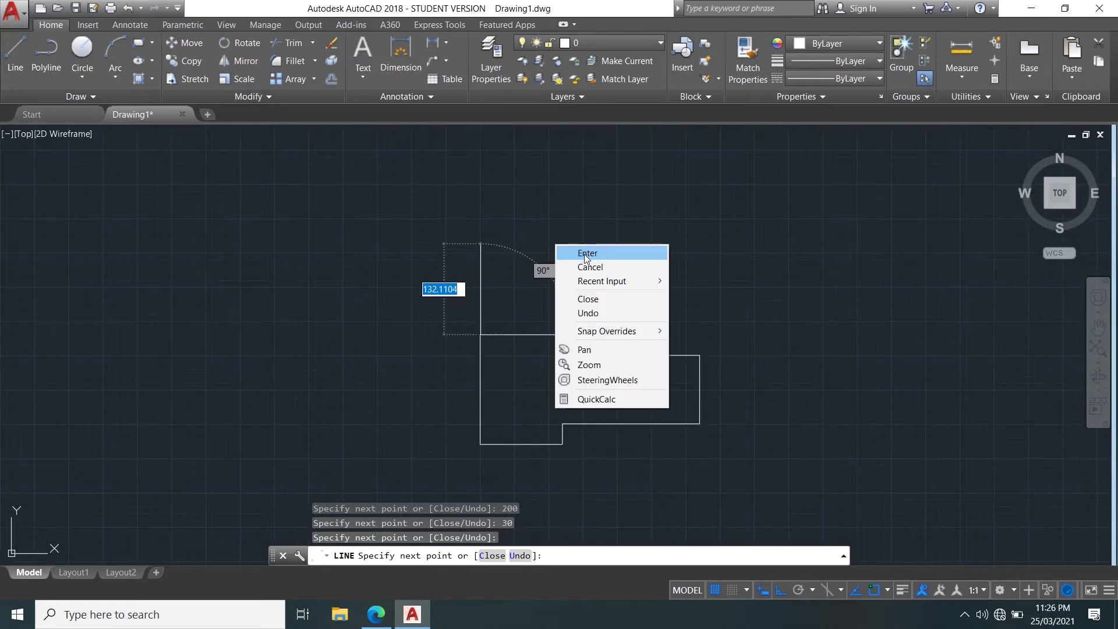
left_click(588, 253)
- Move the whole outline down and to the left, closer to the reference image, with Ortho mode off
scroll(538, 381, "up", 2)
scroll(565, 362, "down", 4)
middle_click_drag(571, 373, 602, 311)
scroll(607, 299, "up", 2)
scroll(531, 386, "down", 6)
middle_click_drag(446, 342, 688, 283)
middle_click_drag(492, 307, 624, 256)
left_click(984, 319)
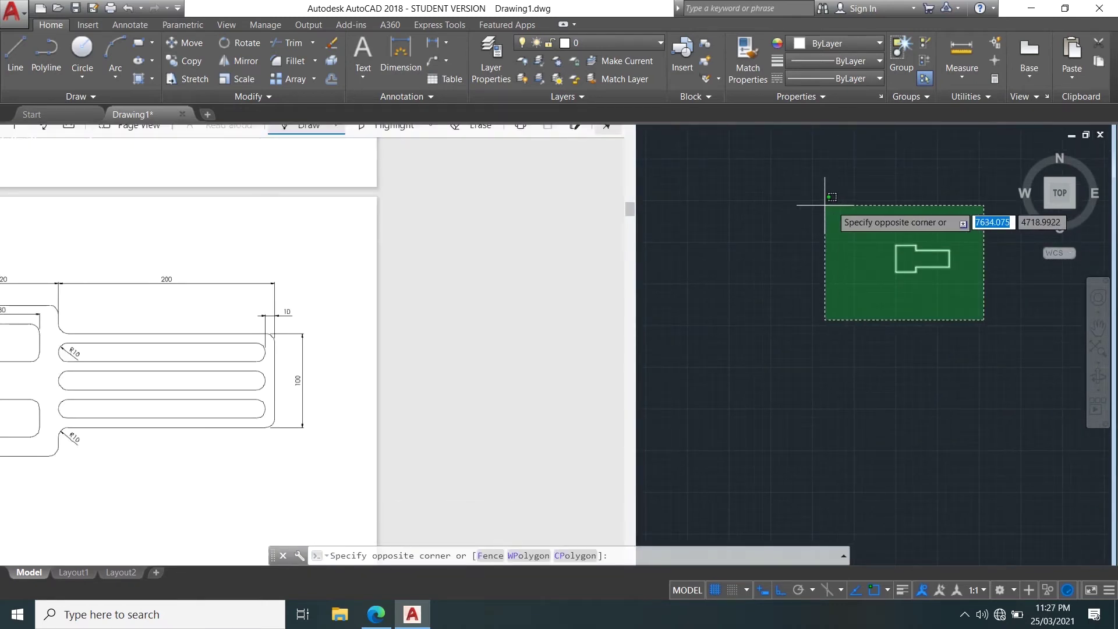
left_click(800, 178)
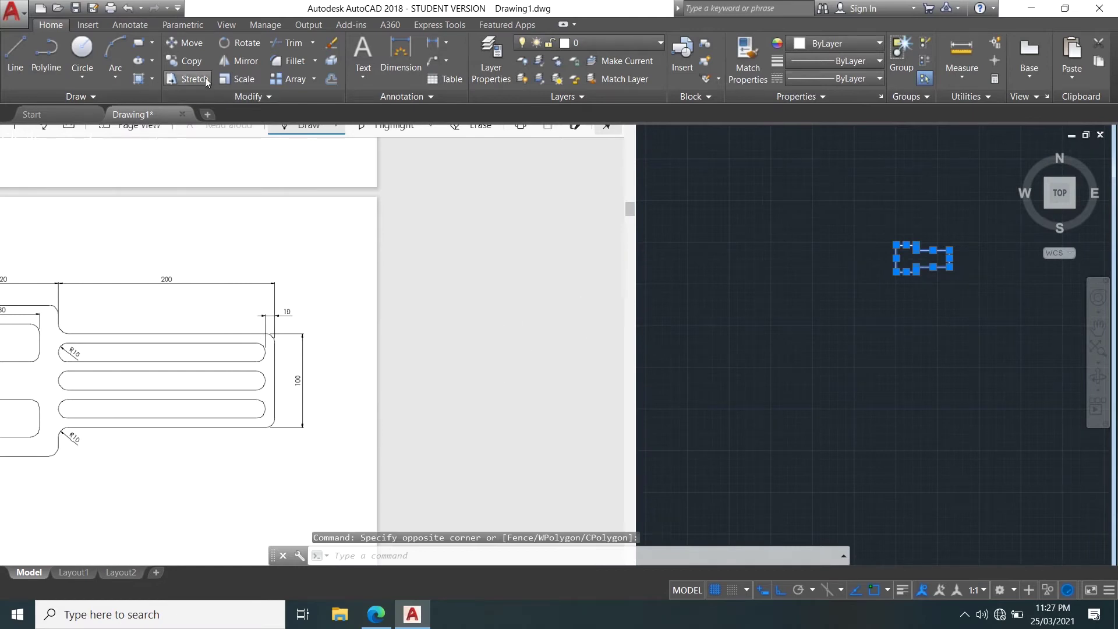
left_click(178, 44)
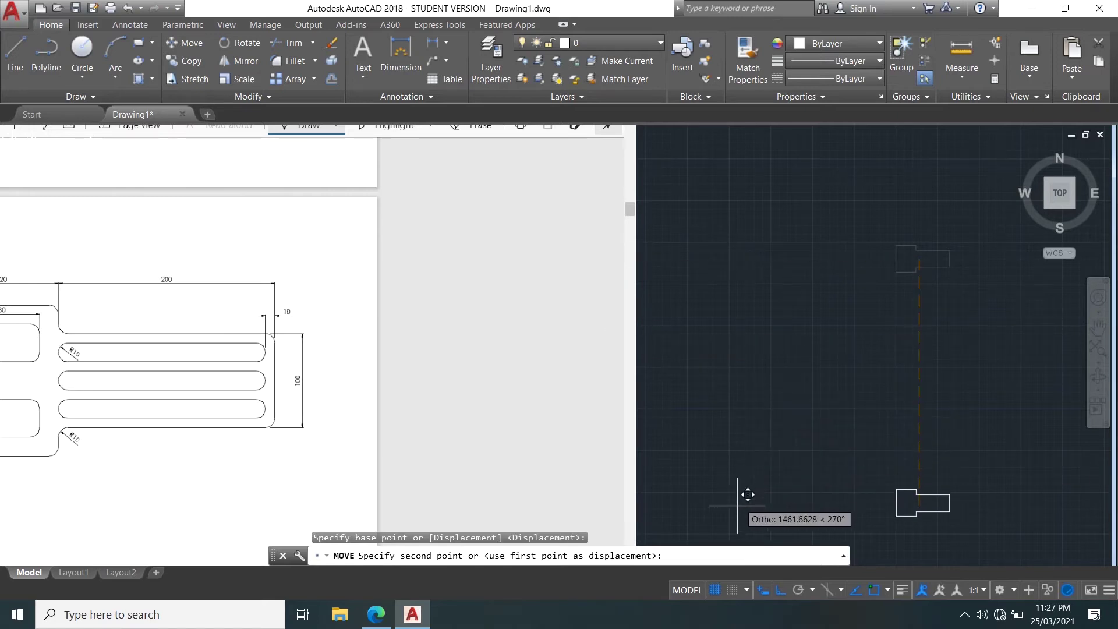
left_click(781, 591)
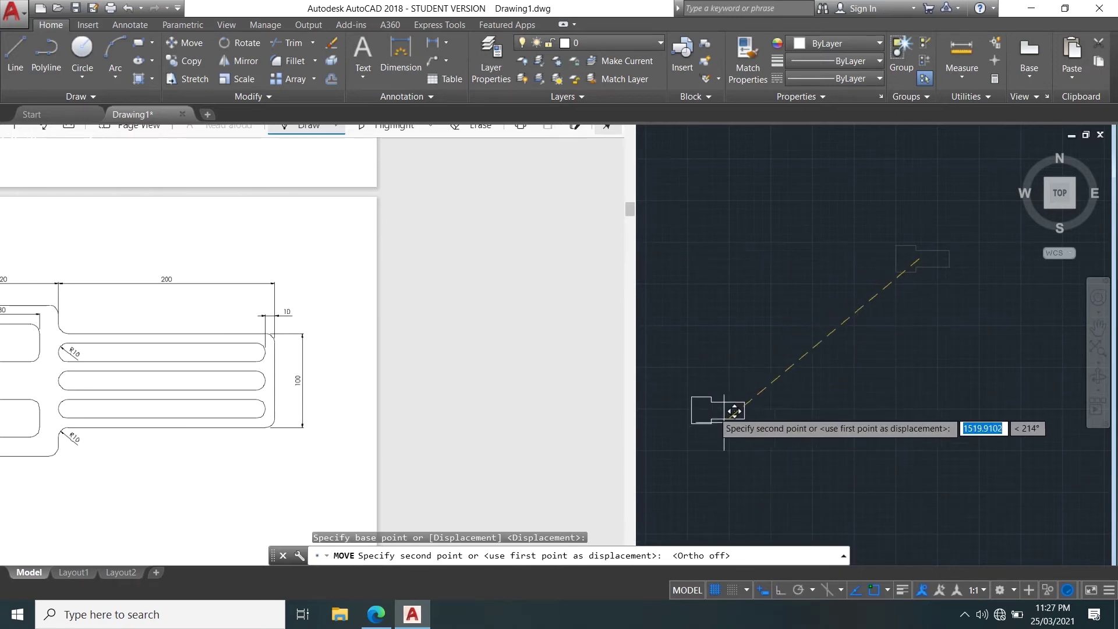
left_click(760, 374)
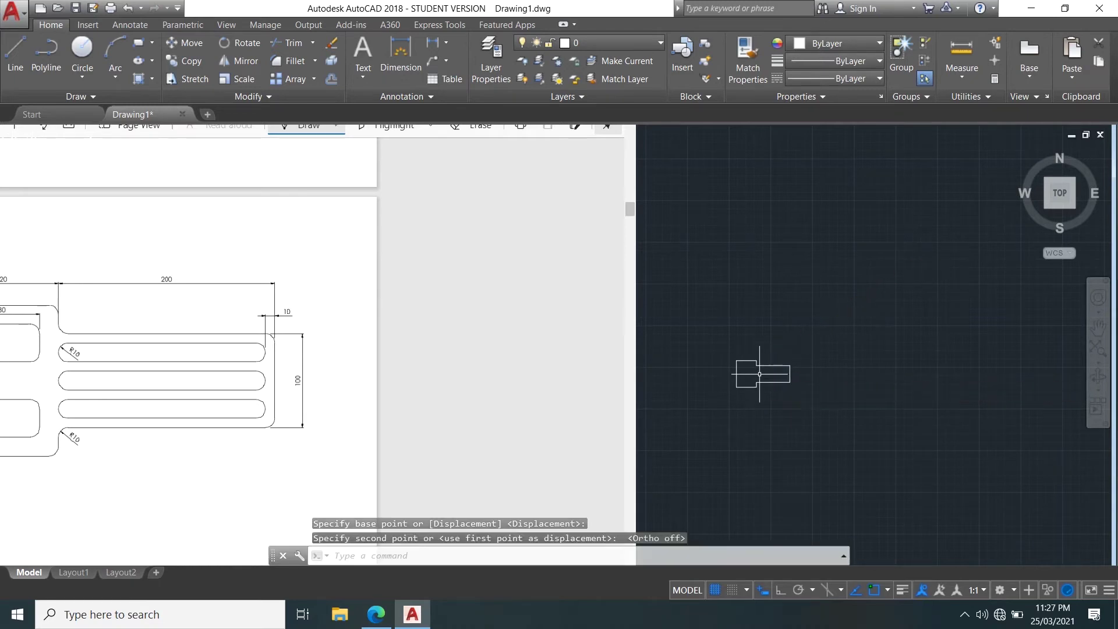
- Select the Exercise 4 reference image and shrink it slightly from its lower-right corner
scroll(747, 381, "up", 1)
scroll(717, 397, "down", 2)
middle_click_drag(545, 367, 627, 309)
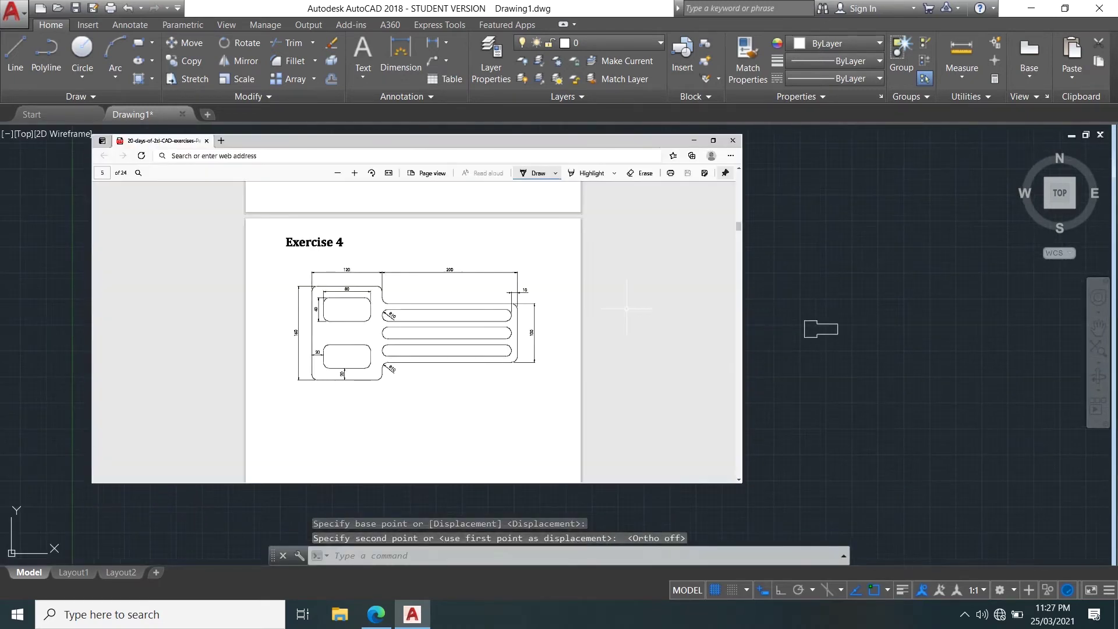
left_click(742, 320)
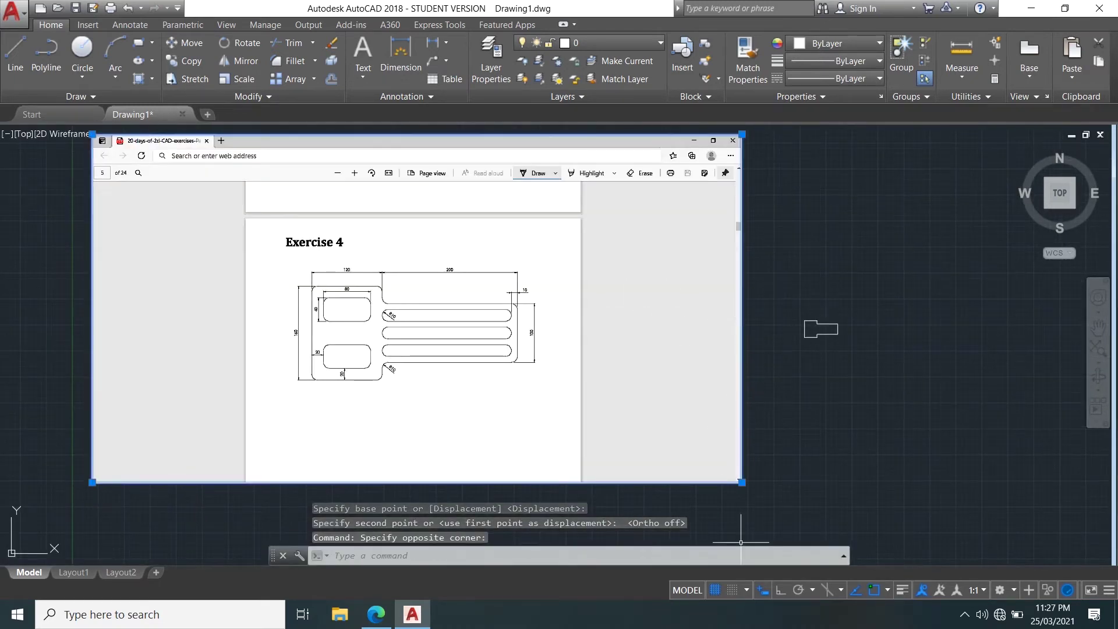
left_click(741, 483)
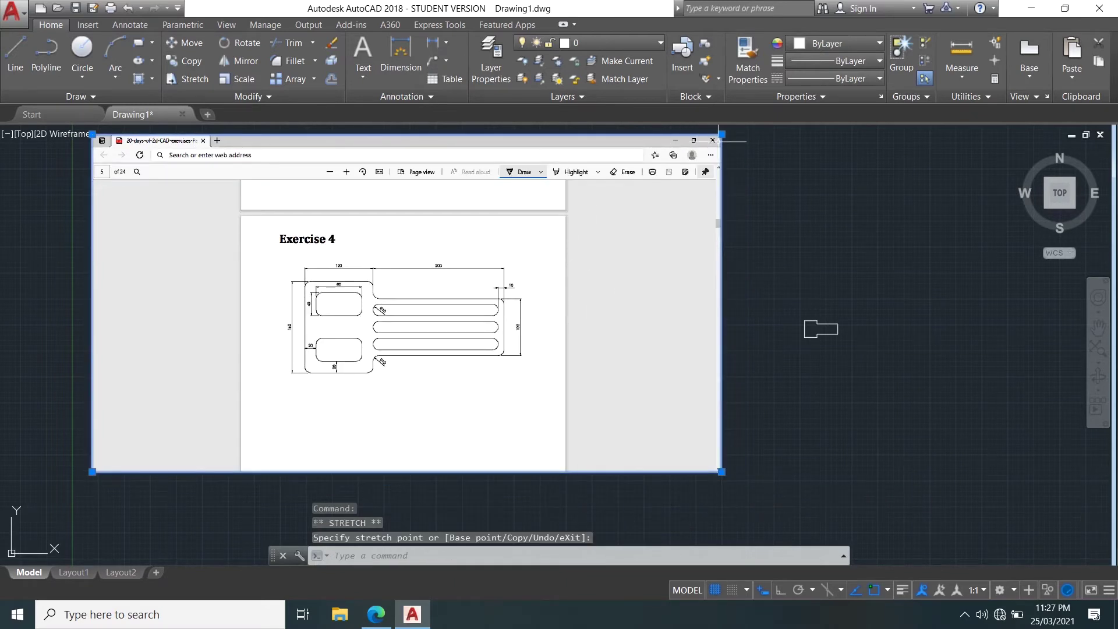
left_click(722, 134)
left_click(722, 134)
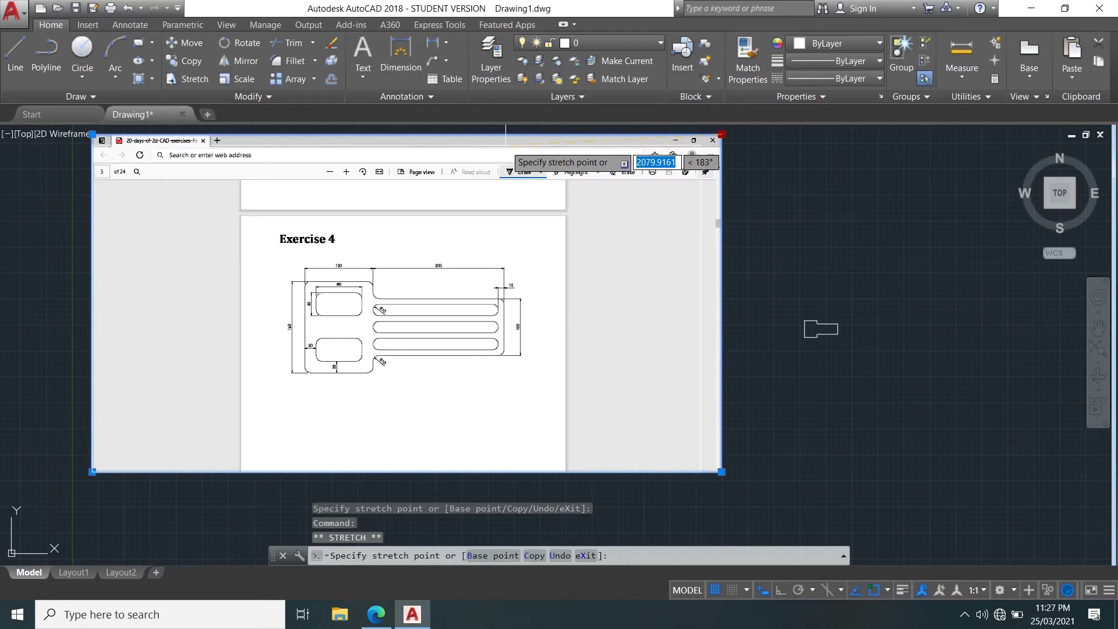
key("Escape")
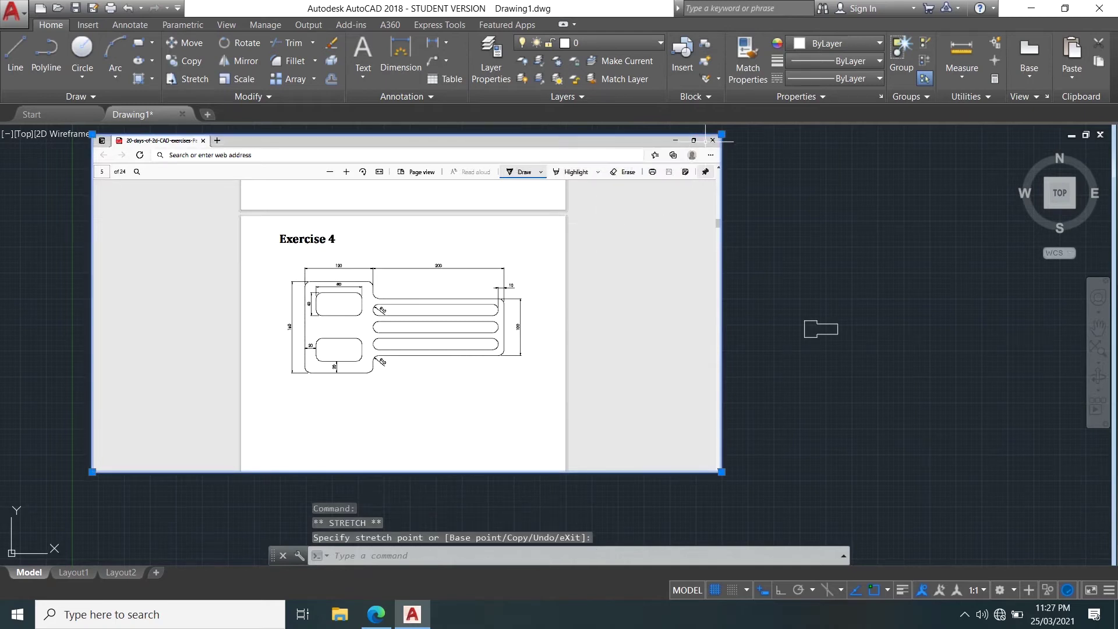
- Shrink the reference image further from its upper-right and upper-left corners
left_click(722, 134)
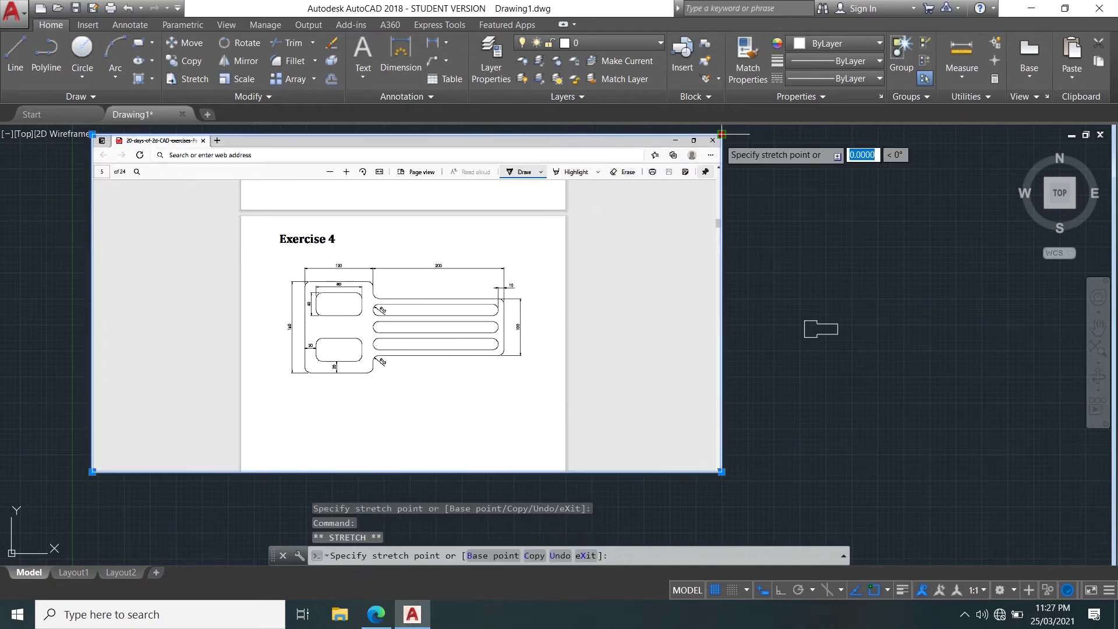
left_click(609, 194)
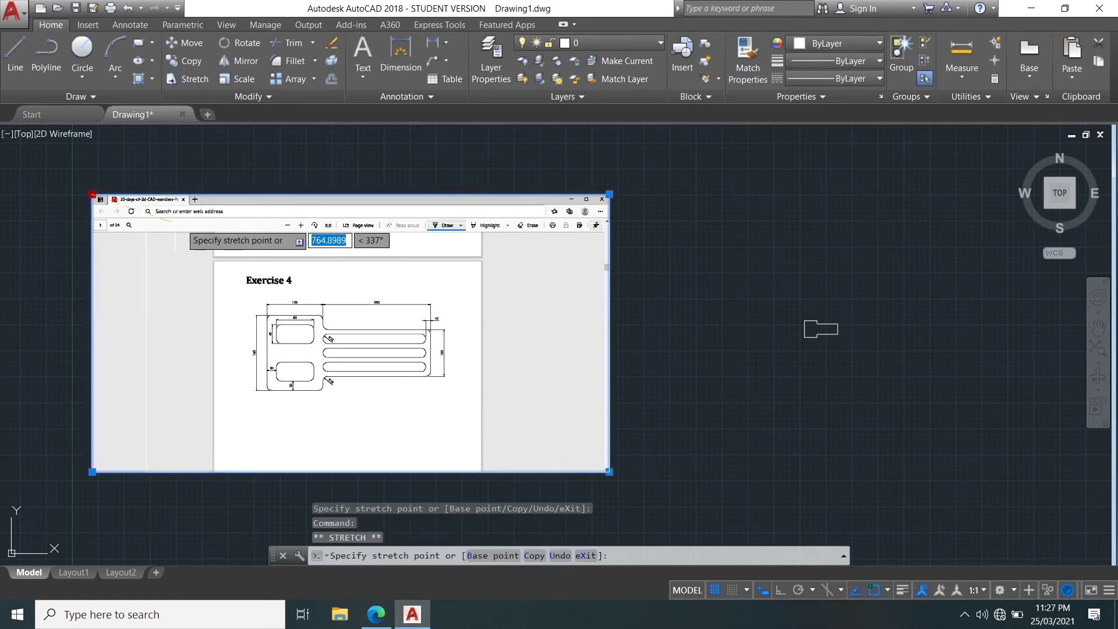
left_click(185, 245)
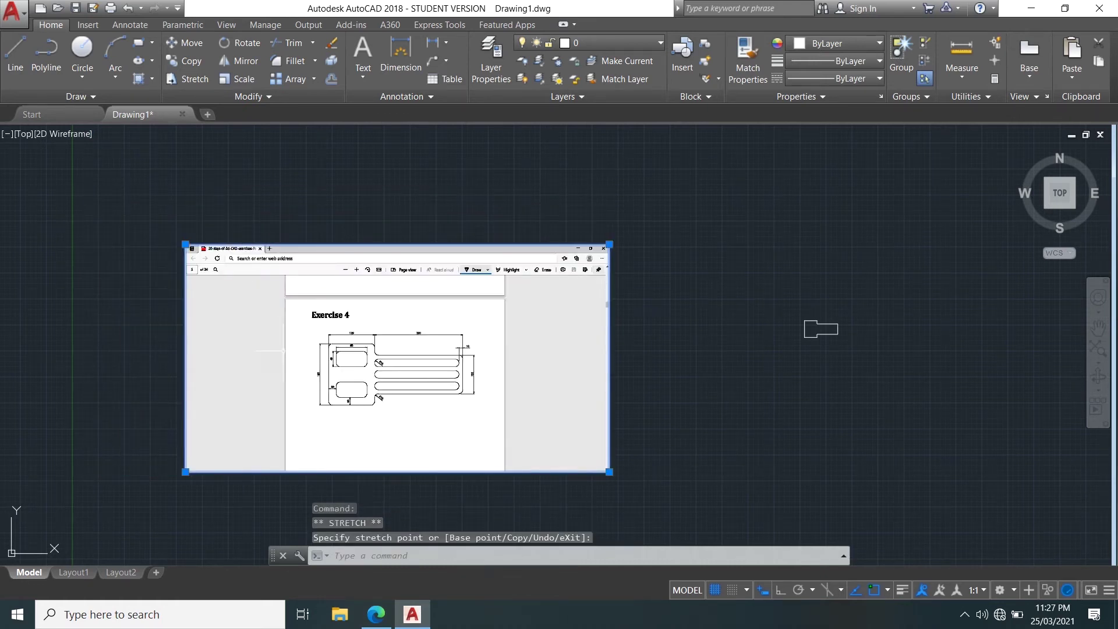
- Examine the pocket and slot dimensions on the Exercise 4 reference image and compare them with the drawn outline
scroll(344, 349, "up", 6)
scroll(384, 332, "down", 4)
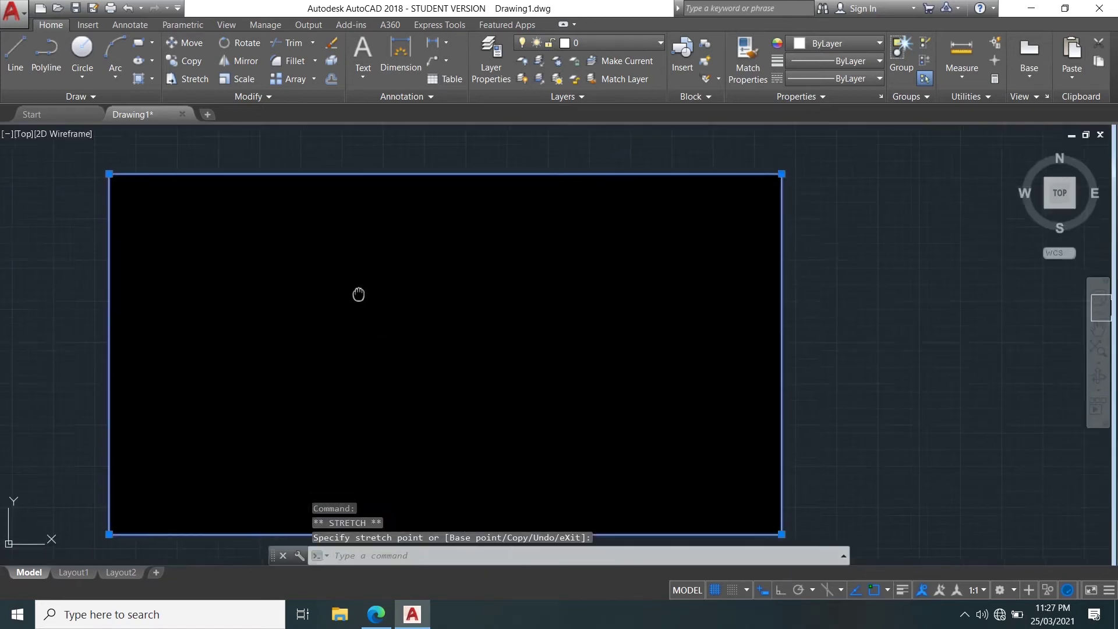
scroll(341, 296, "up", 2)
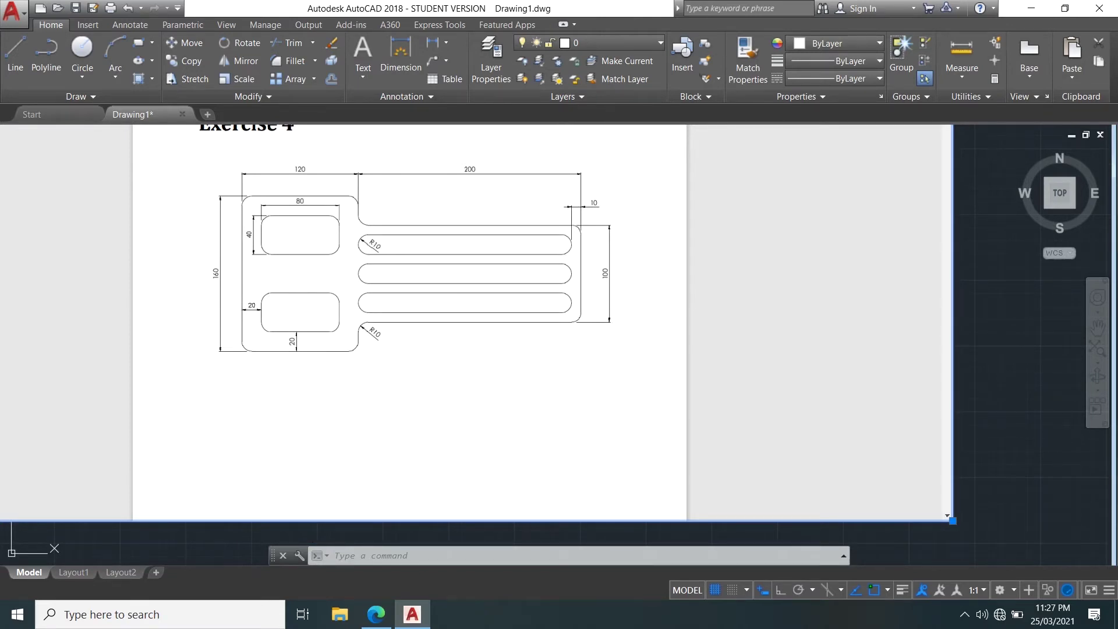
scroll(512, 351, "down", 5)
middle_click_drag(512, 350, 357, 336)
scroll(399, 317, "up", 6)
middle_click_drag(228, 379, 509, 229)
scroll(474, 257, "up", 2)
middle_click_drag(386, 294, 468, 222)
scroll(429, 270, "up", 2)
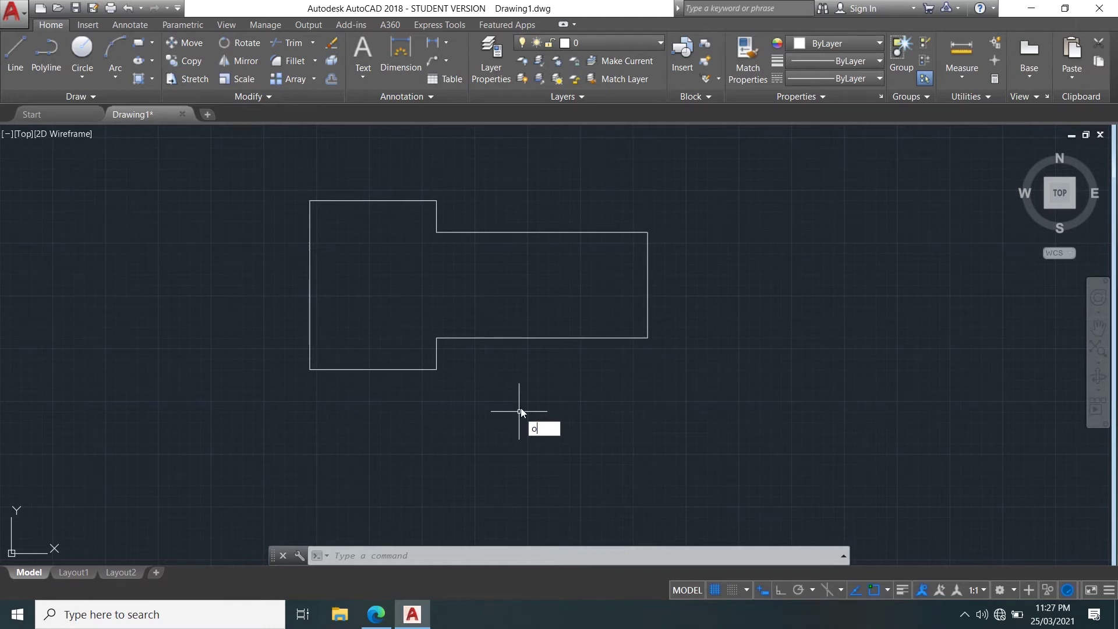
key("Escape")
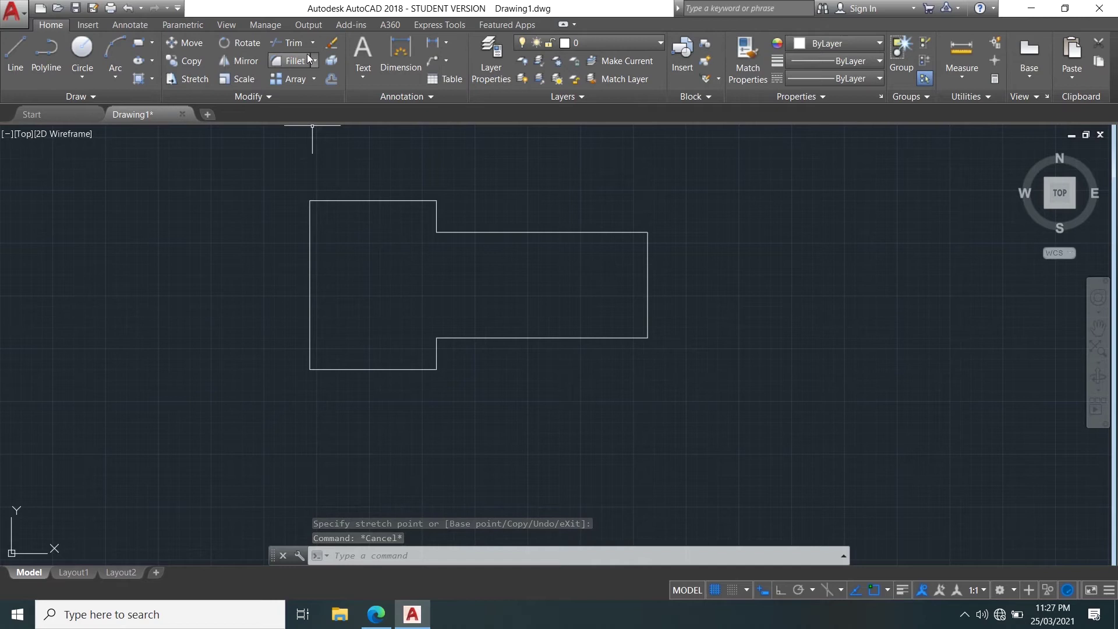
left_click(331, 81)
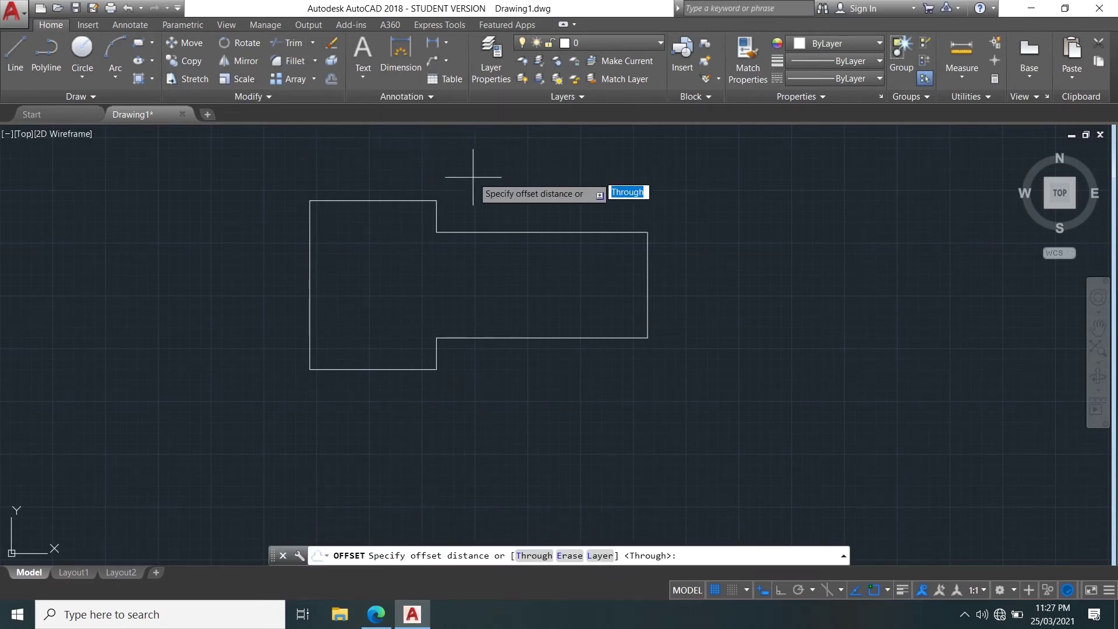
key("Escape")
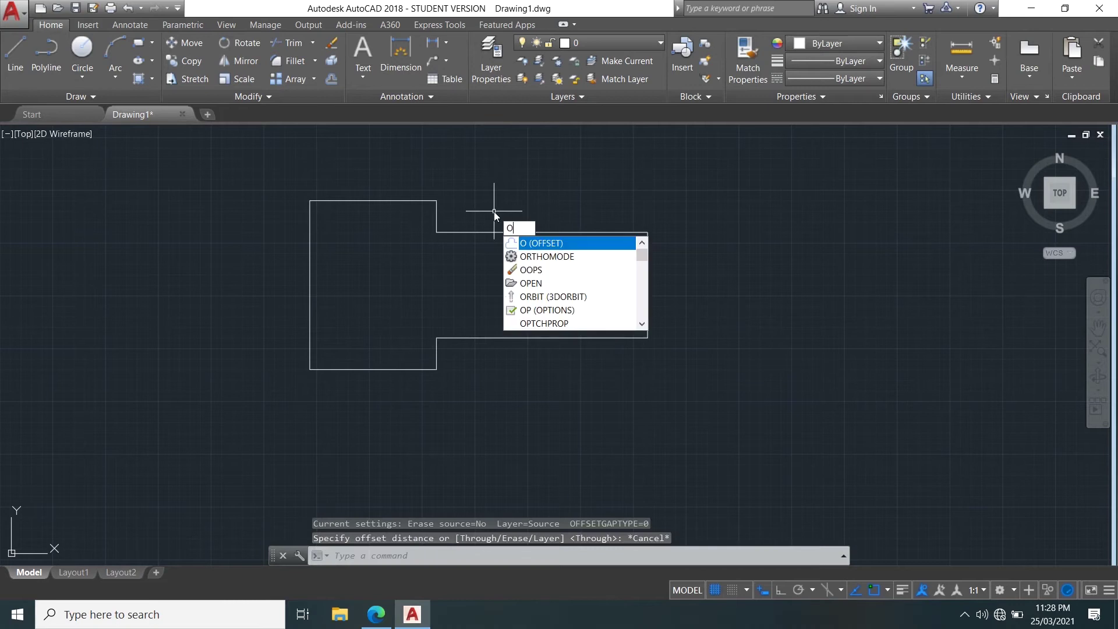
- Offset the bottom and left edges of the outline's wide section inward by 20, checking the distance on the reference image
key("Return")
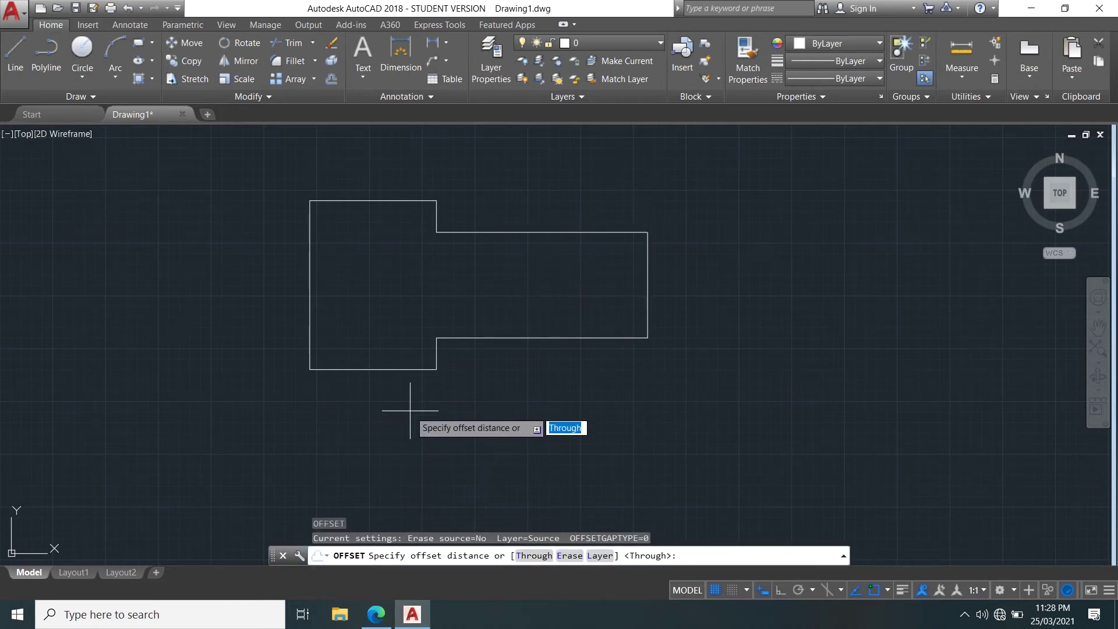
type("d")
key("Return")
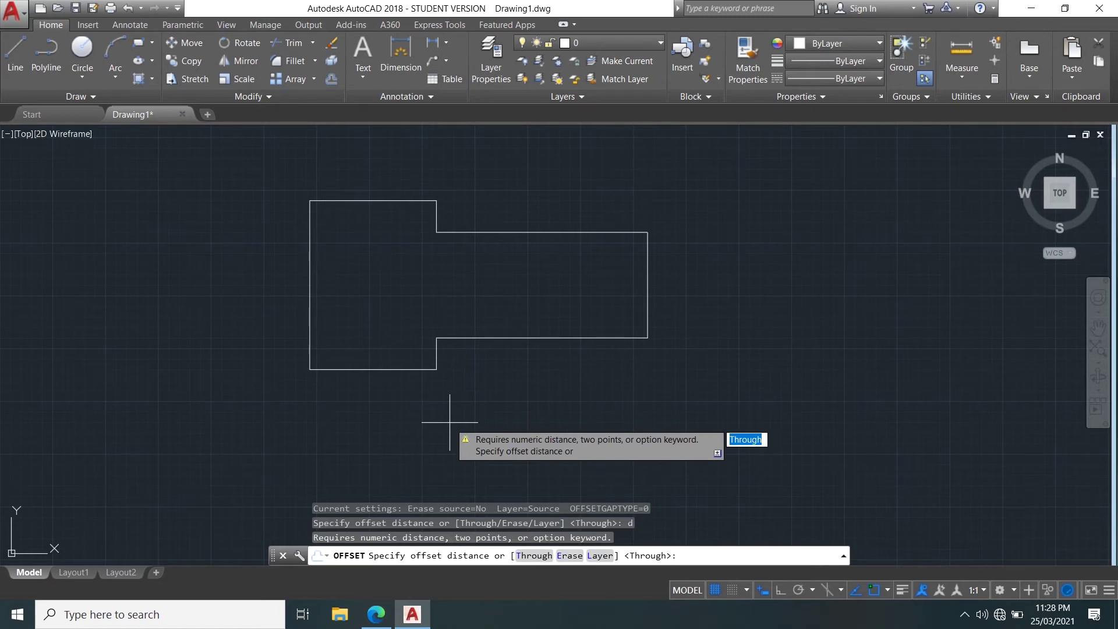
scroll(312, 375, "down", 8)
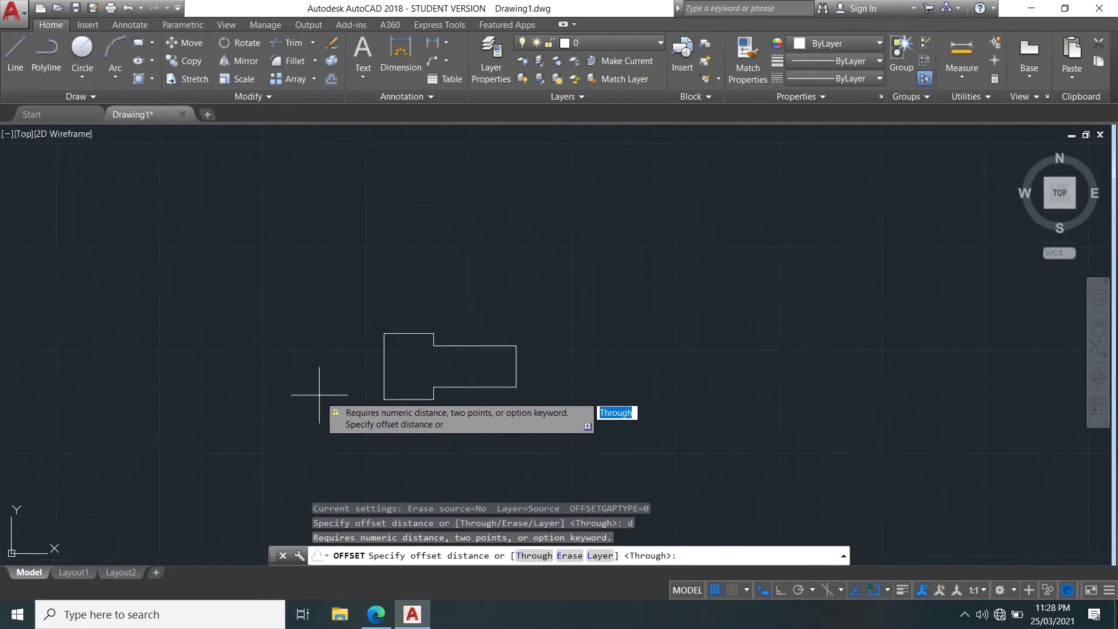
scroll(145, 386, "up", 4)
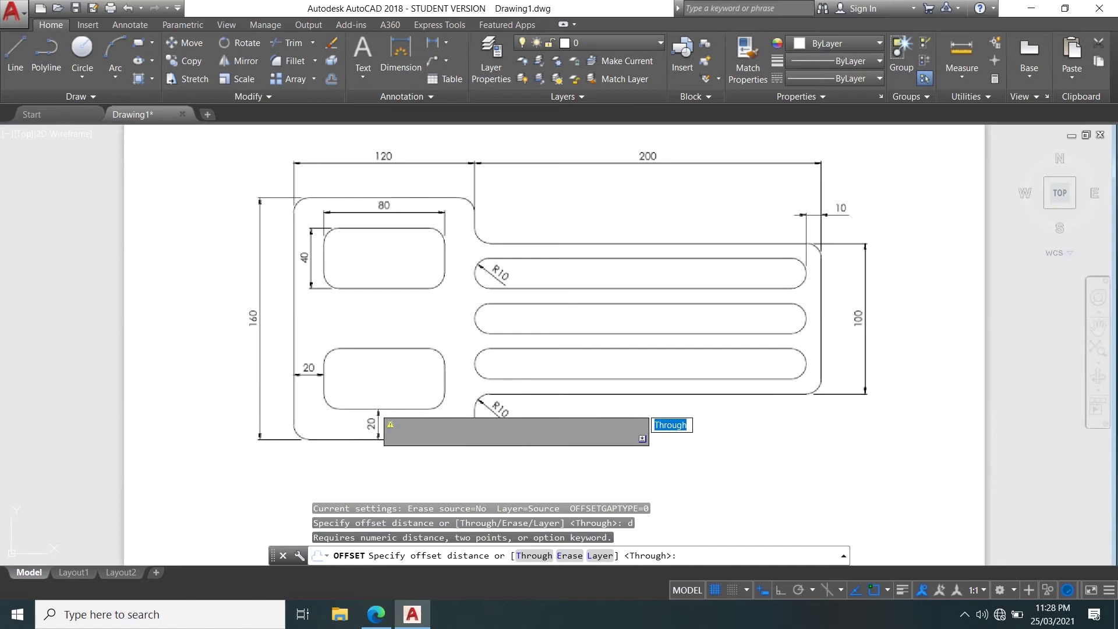
scroll(530, 413, "down", 5)
middle_click_drag(689, 383, 350, 367)
scroll(548, 362, "up", 5)
mouse_move(176, 361)
middle_mouse_down()
mouse_move(361, 283)
mouse_move(404, 387)
middle_mouse_up()
scroll(384, 283, "up", 5)
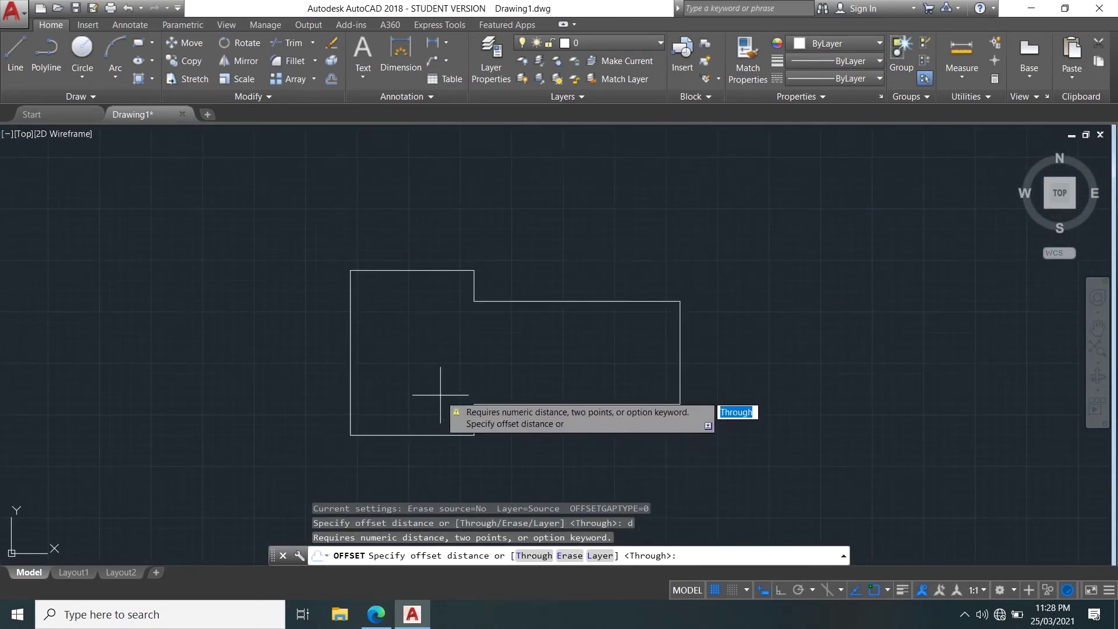
key("Return")
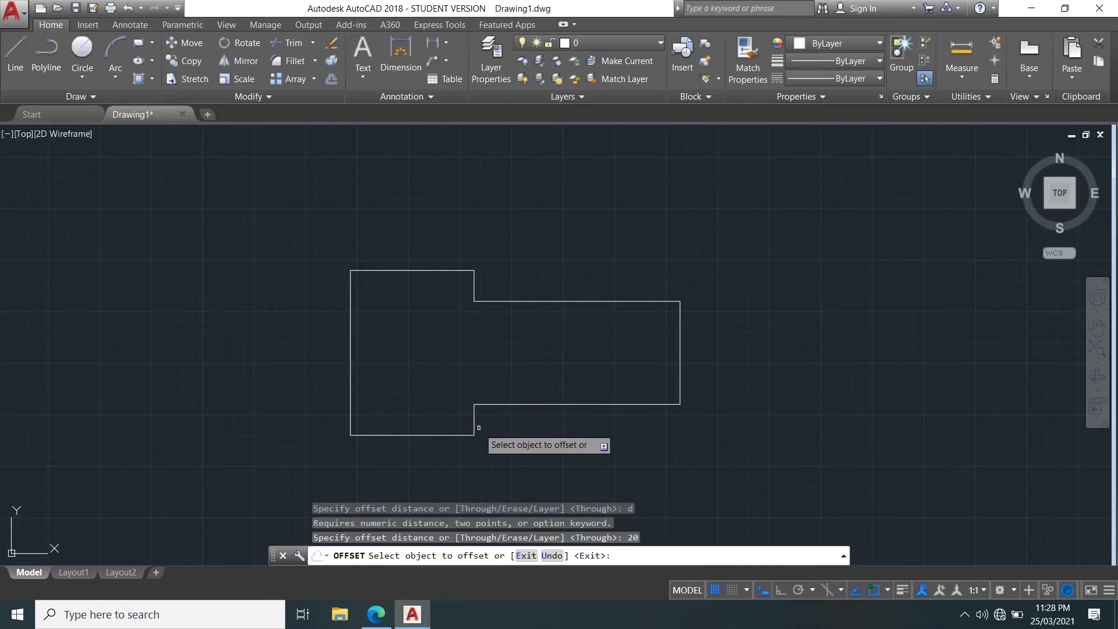
left_click(412, 434)
left_click(404, 421)
left_click(351, 401)
left_click(374, 392)
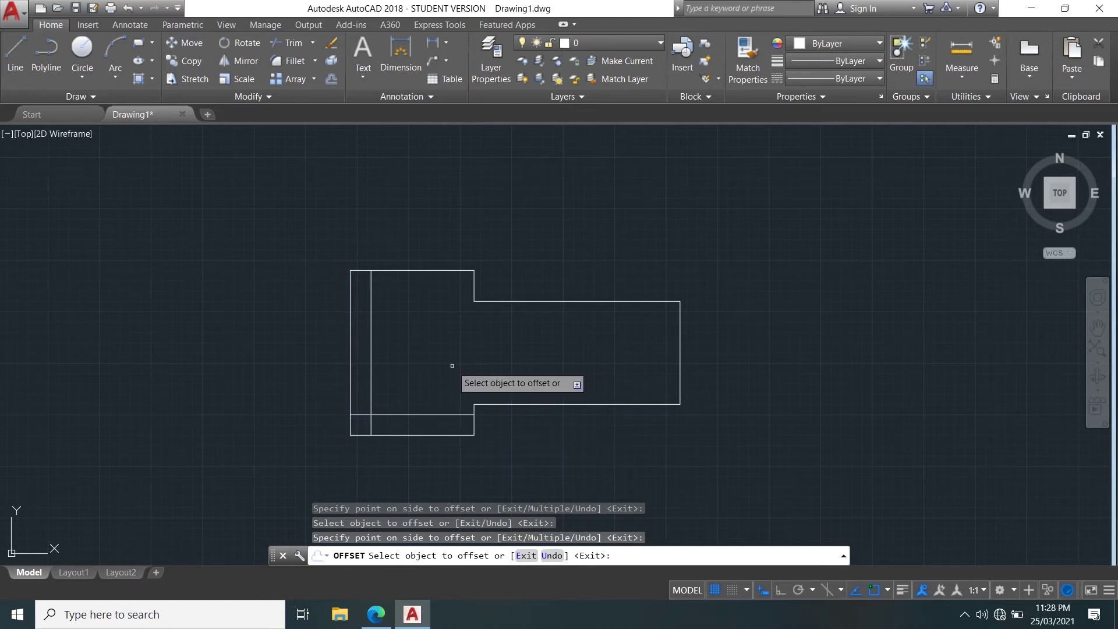
key("Return")
- Offset the inner horizontal line near the wide section's bottom edge upward by 40
key("Return")
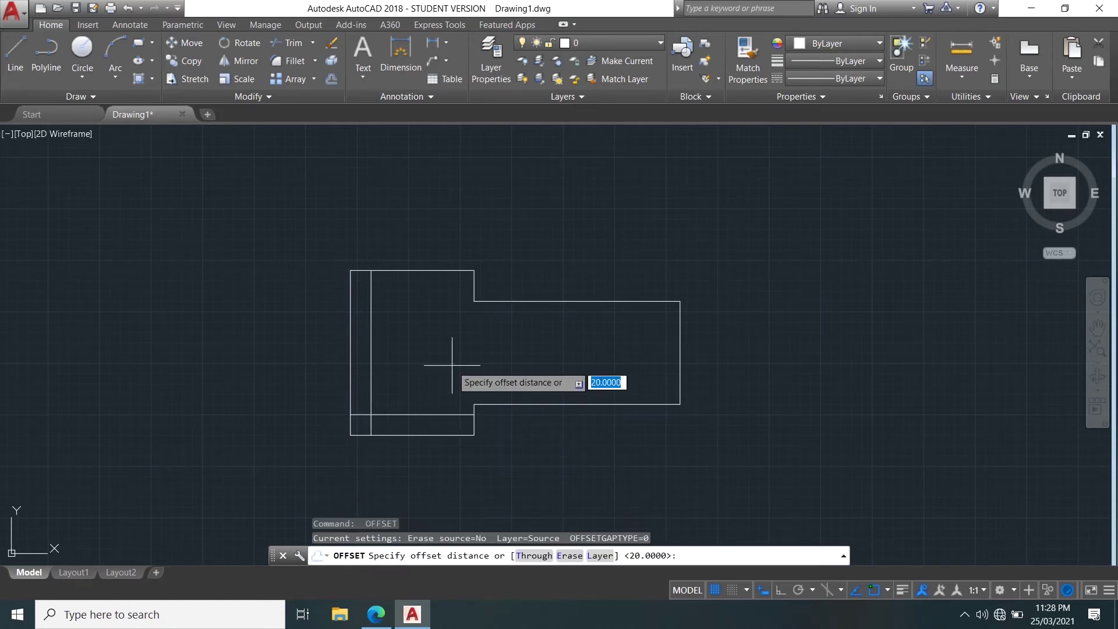
type("40")
key("Return")
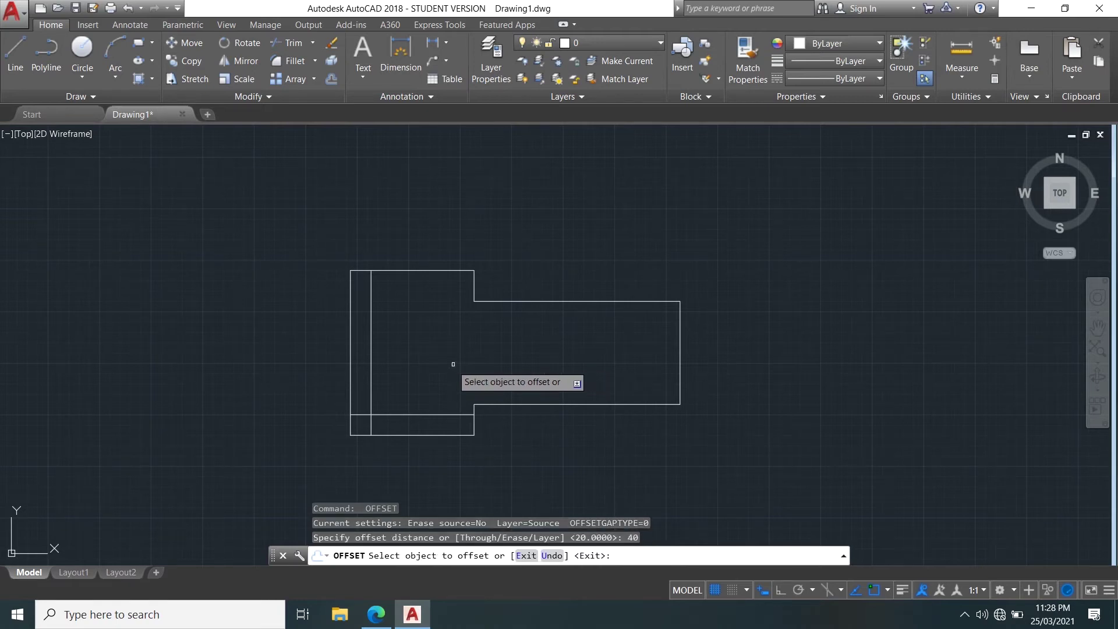
left_click(410, 413)
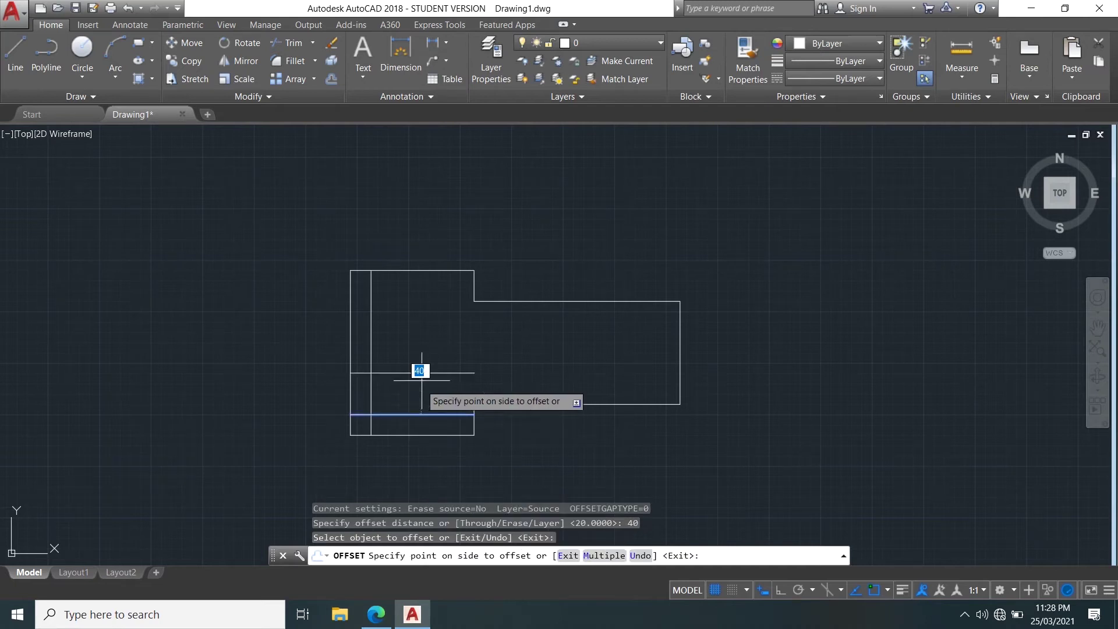
left_click(419, 391)
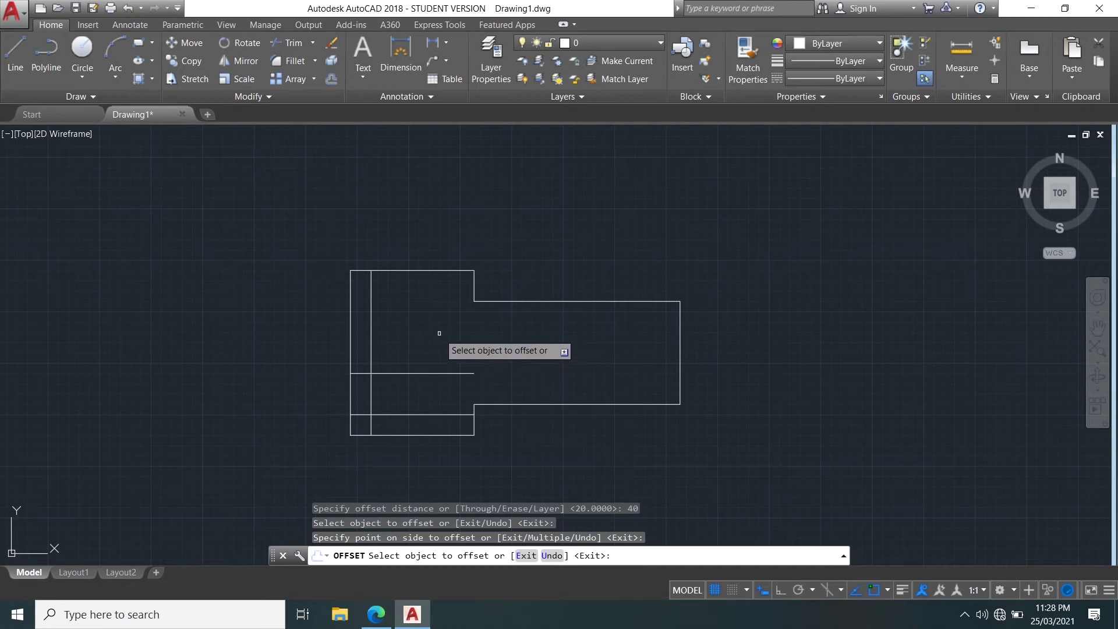
key("Escape")
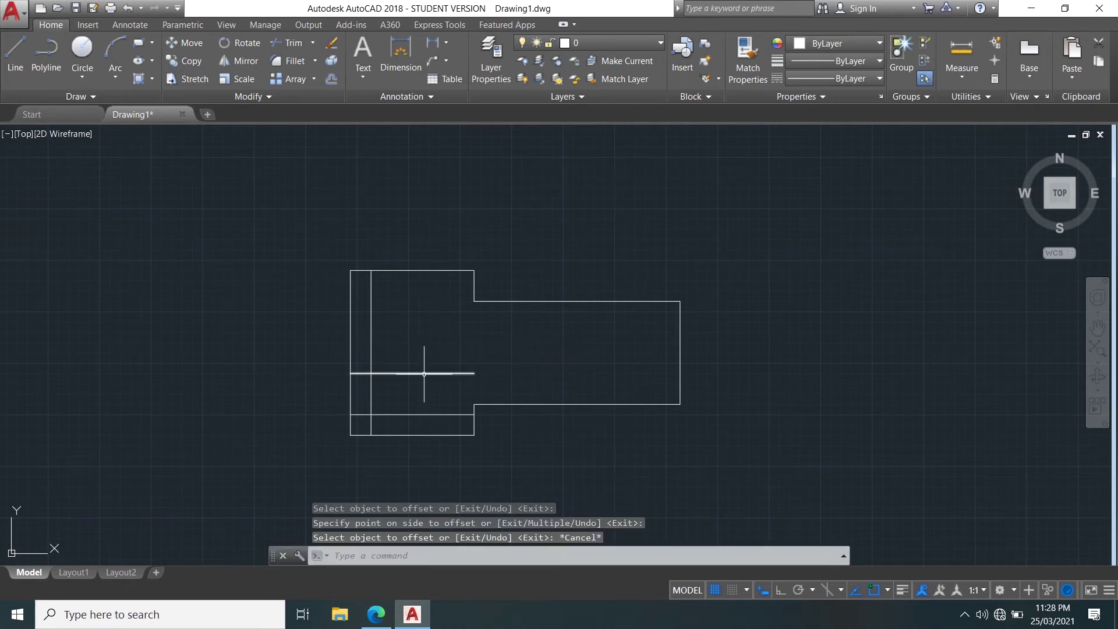
- Examine the lower pocket's size and edge distances on the Exercise 4 reference image and compare them with the drawn offset lines
type("l")
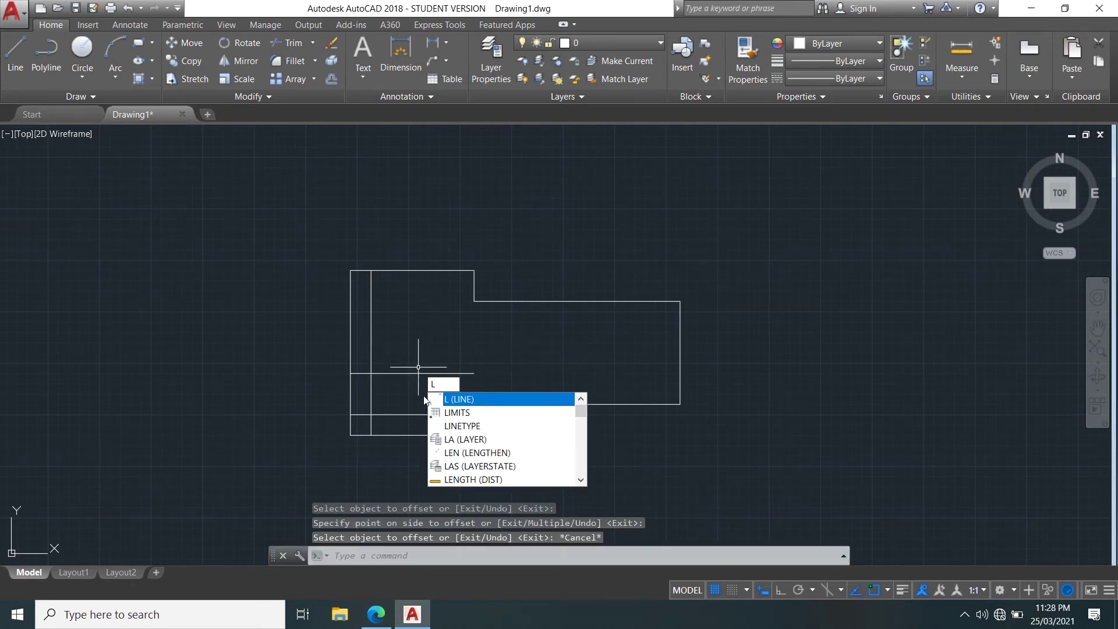
key("Return")
scroll(265, 410, "down", 5)
scroll(266, 409, "down", 2)
middle_click_drag(257, 410, 868, 372)
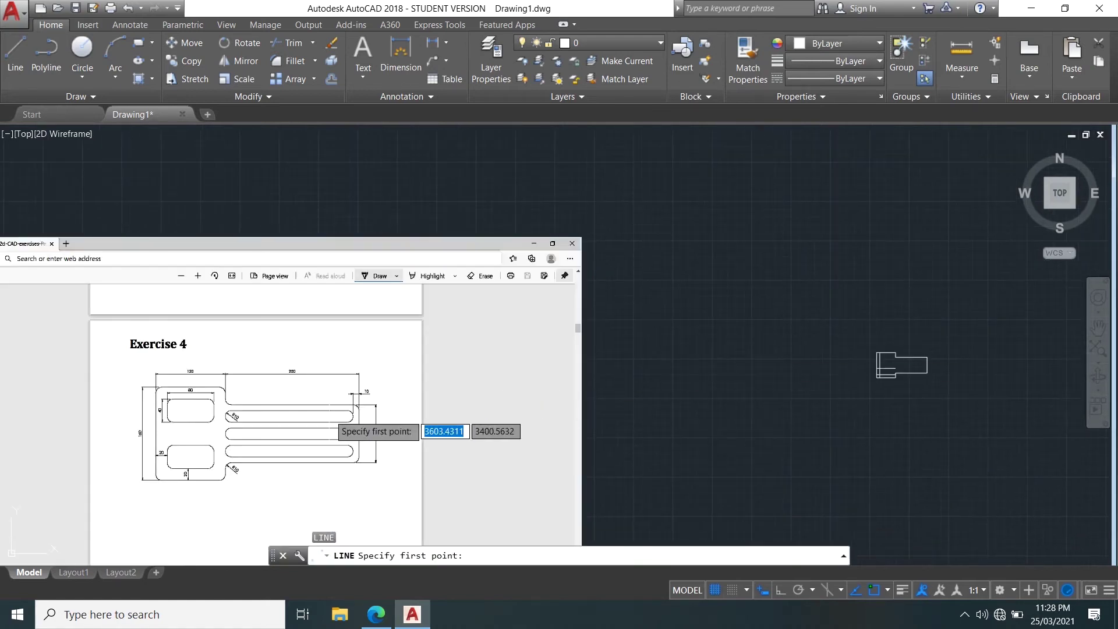
scroll(210, 456, "up", 4)
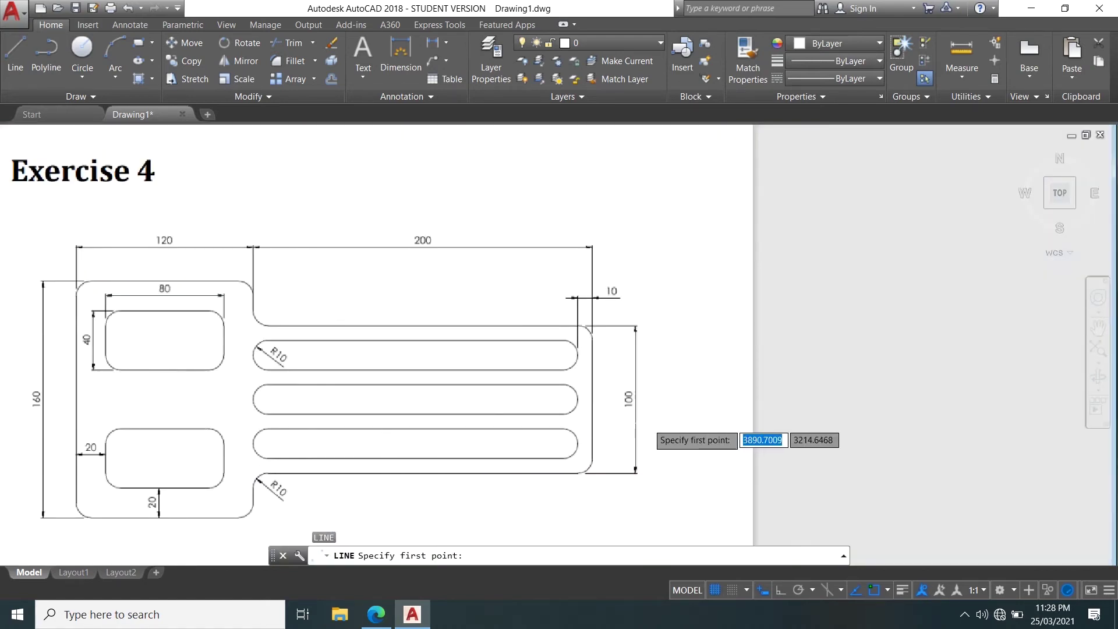
scroll(648, 424, "down", 4)
middle_click_drag(653, 419, 333, 406)
scroll(533, 368, "down", 2)
middle_click_drag(691, 387, 347, 386)
scroll(424, 387, "up", 5)
scroll(377, 311, "up", 6)
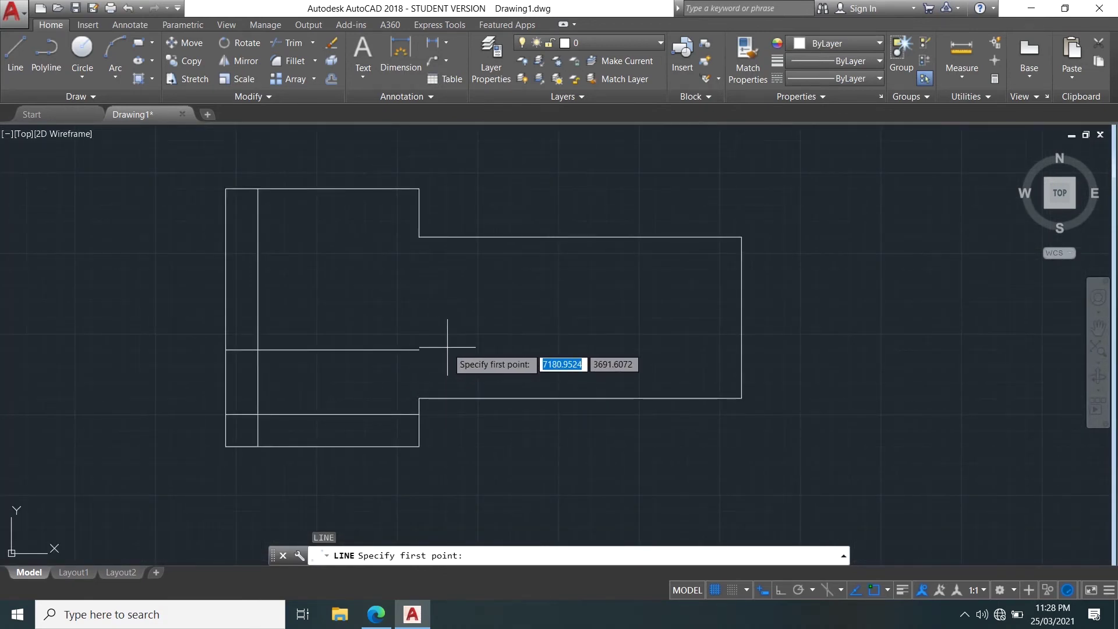
type("20")
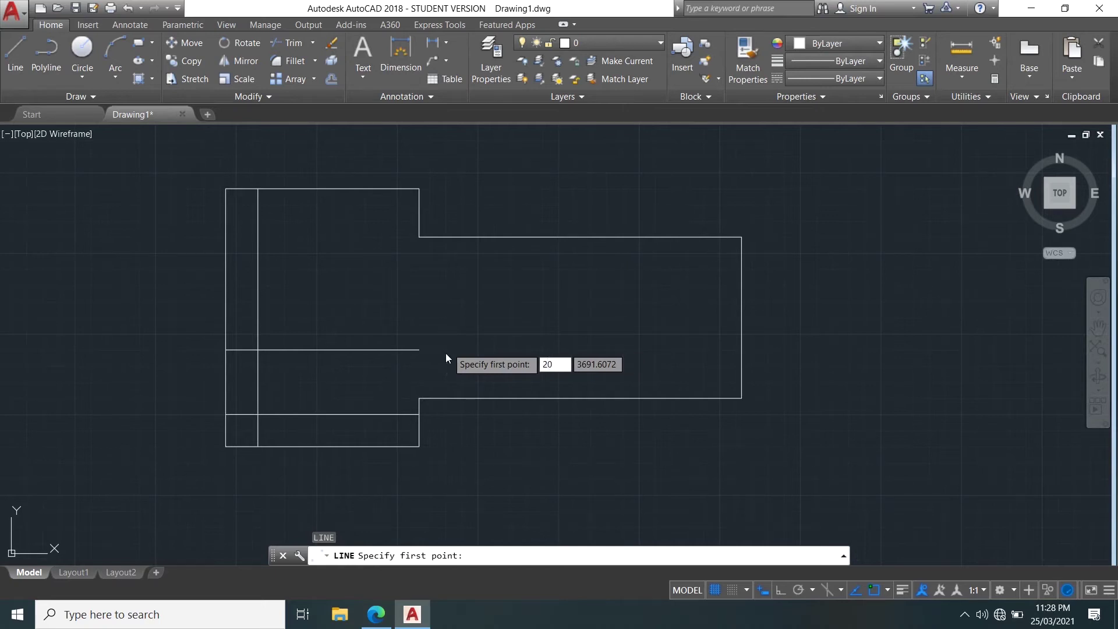
key("Return")
key("Escape")
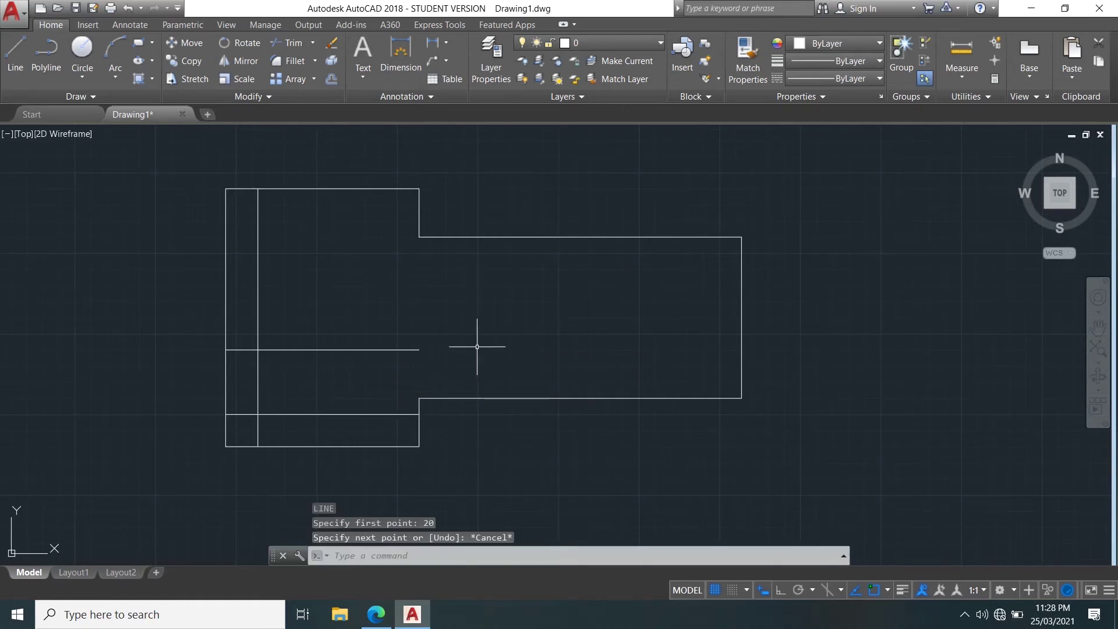
key("Return")
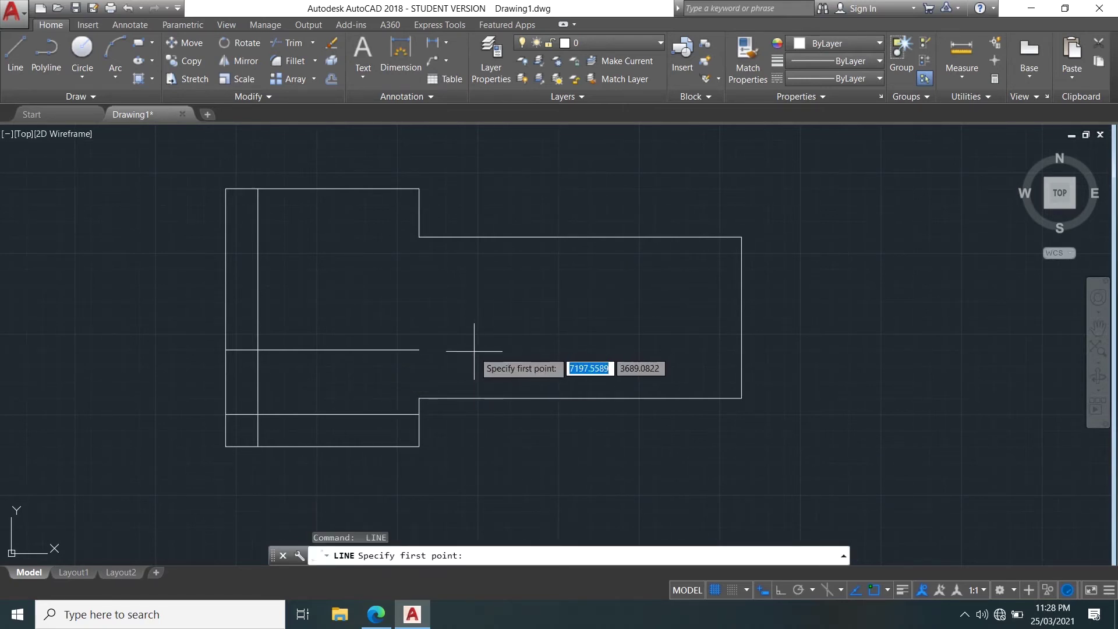
key("Escape")
- Offset the short lower-right vertical edge of the outline's wide section inward by 20
type("o")
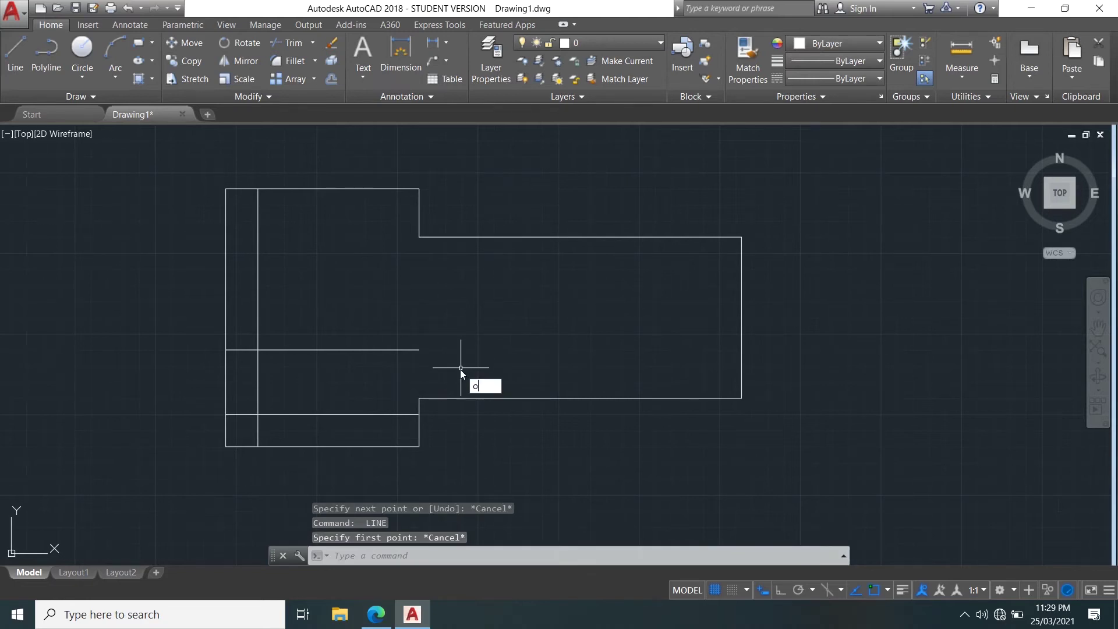
key("Return")
type("20")
key("Return")
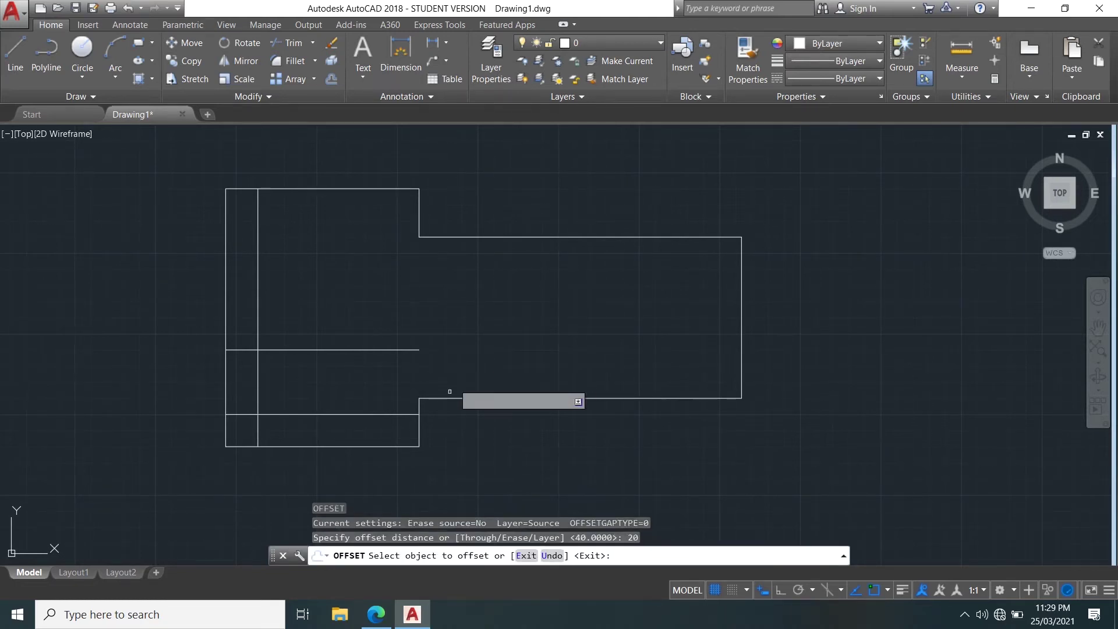
left_click(420, 423)
left_click(362, 415)
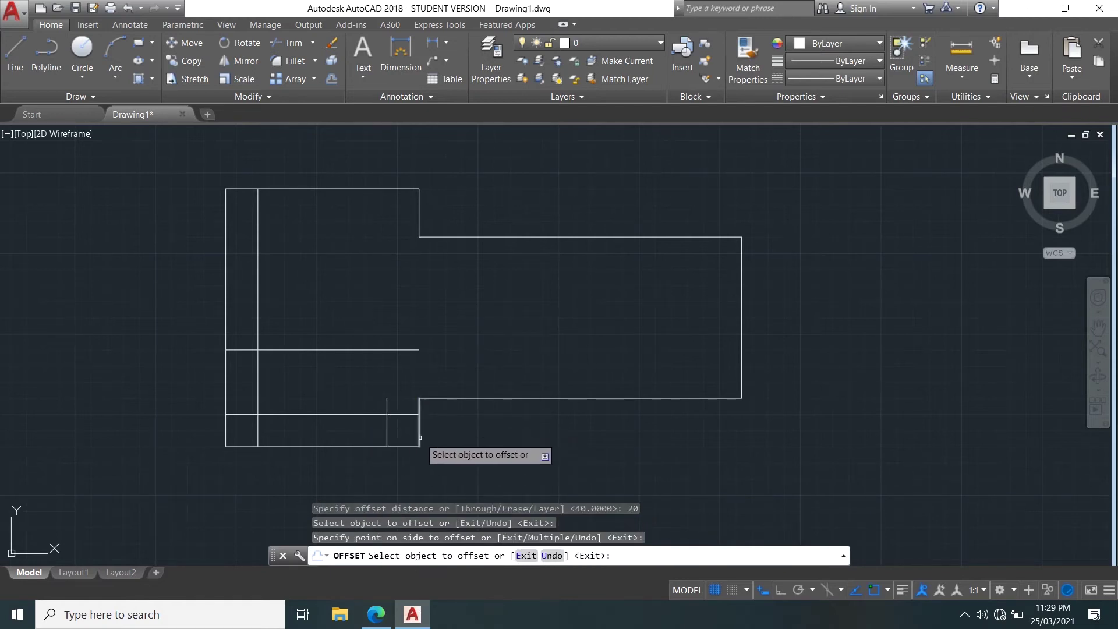
key("Escape")
- Extend the short offset vertical line up to the upper inner horizontal line to close the lower pocket's right side
middle_click_drag(520, 482, 485, 311)
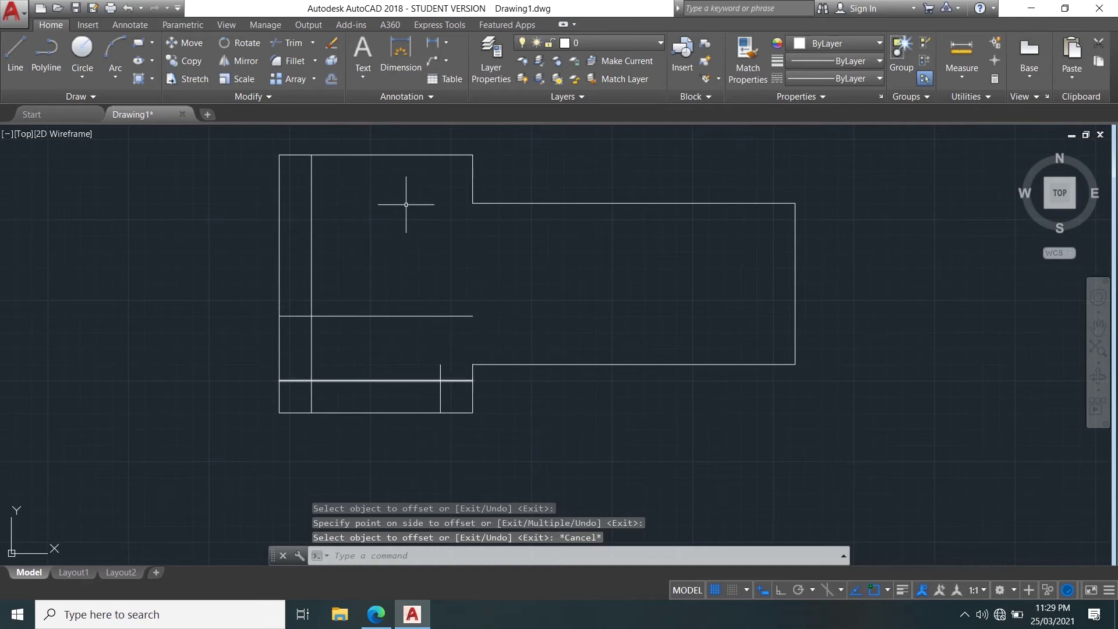
left_click(313, 42)
left_click(296, 95)
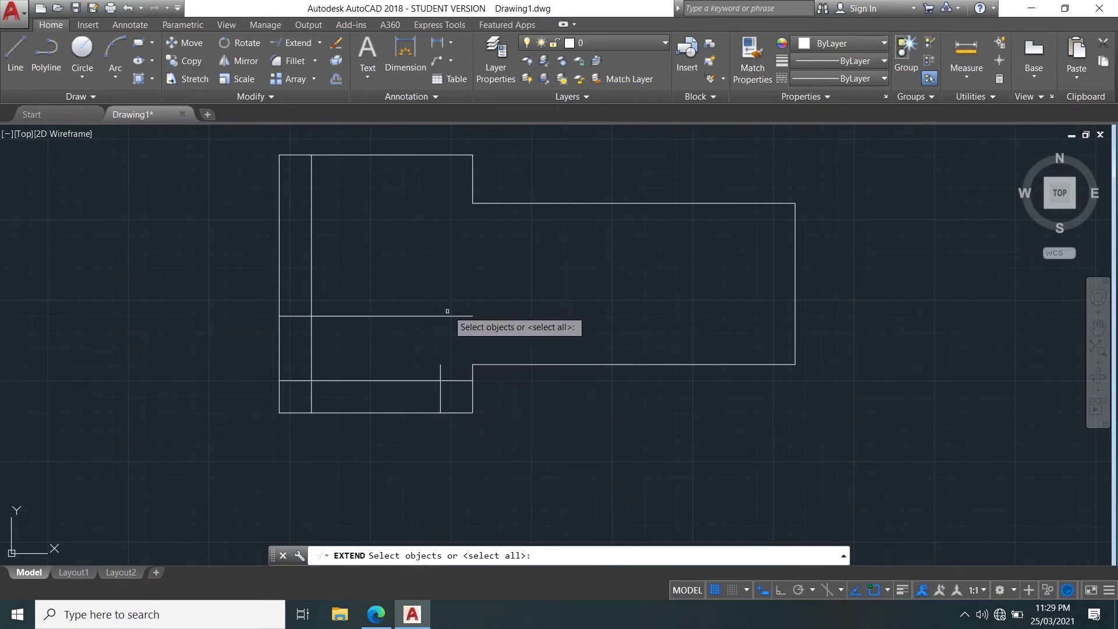
left_click(452, 316)
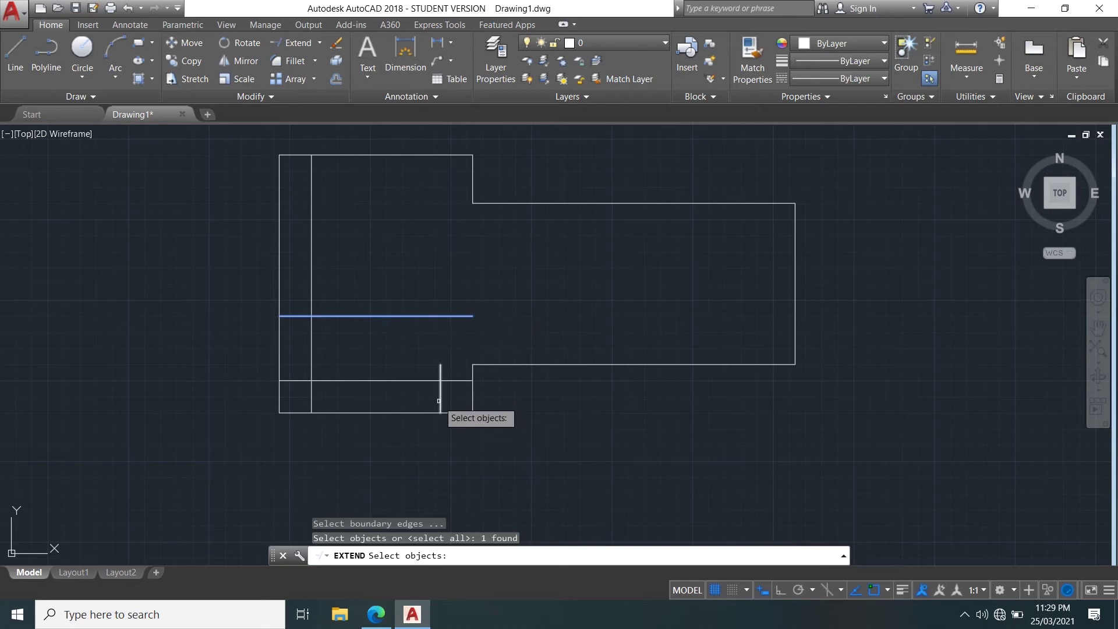
key("Return")
left_click(440, 402)
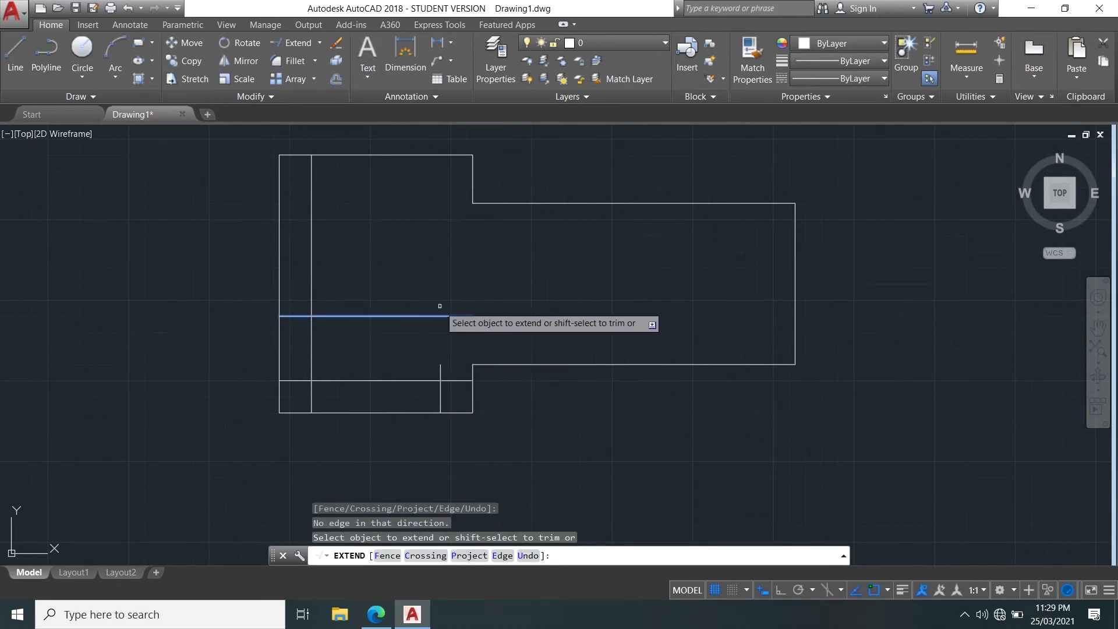
left_click(441, 373)
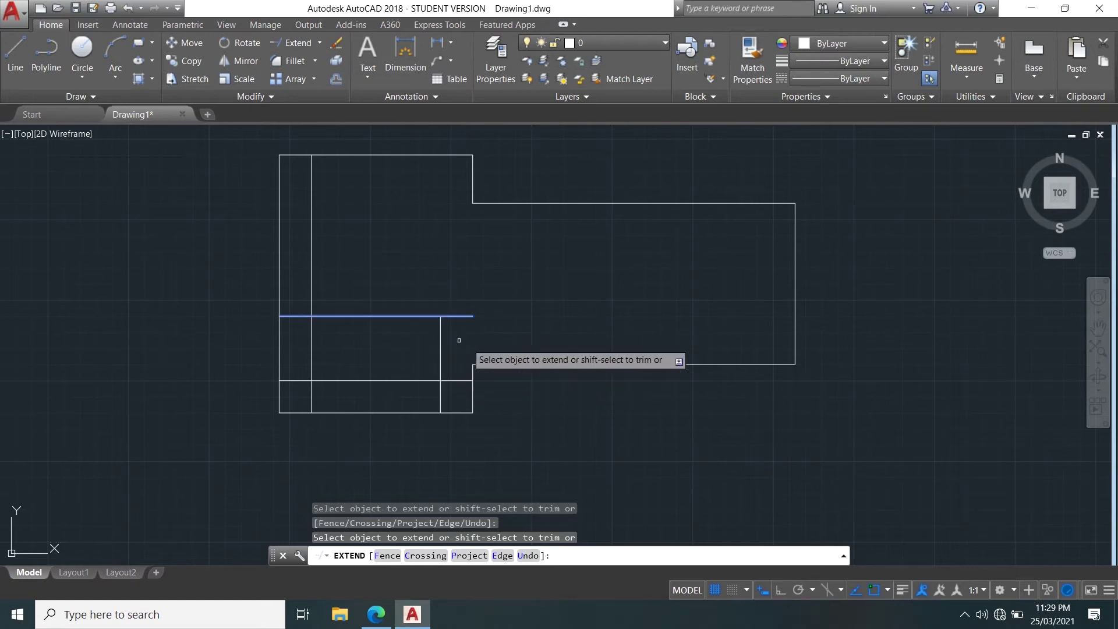
key("Escape")
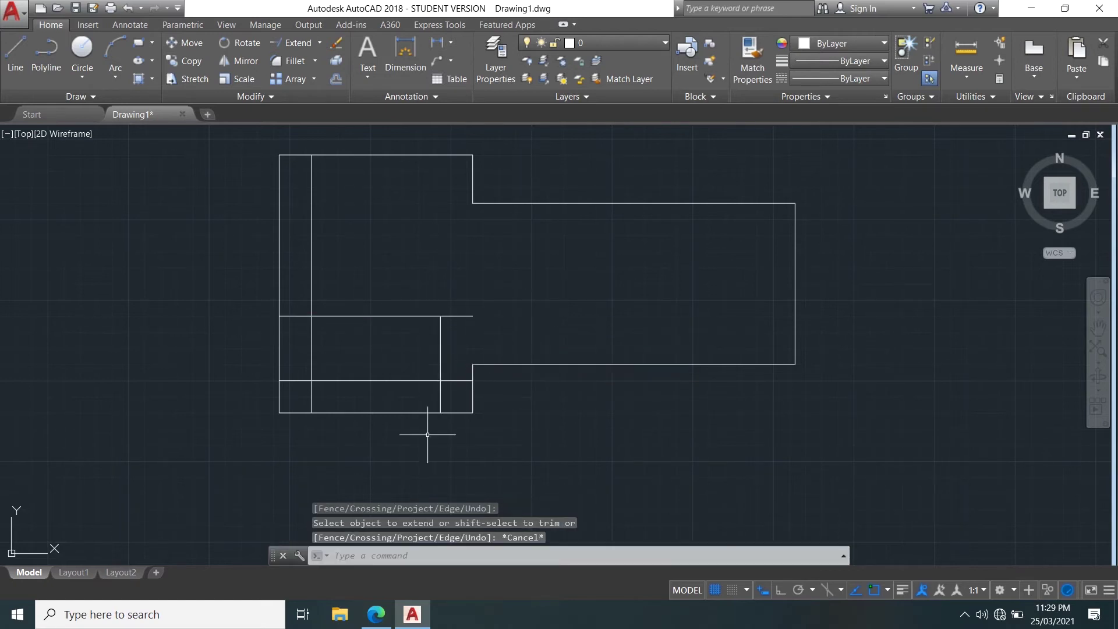
- Fillet the two bottom corners of the lower pocket with a radius of 10
middle_click_drag(344, 407, 363, 365)
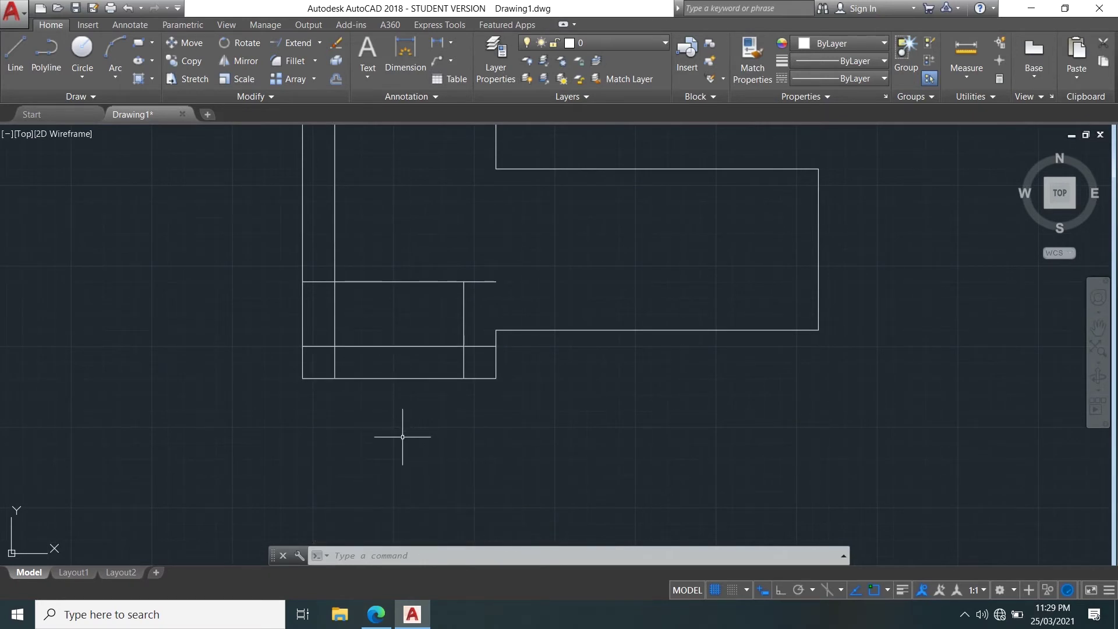
type("f")
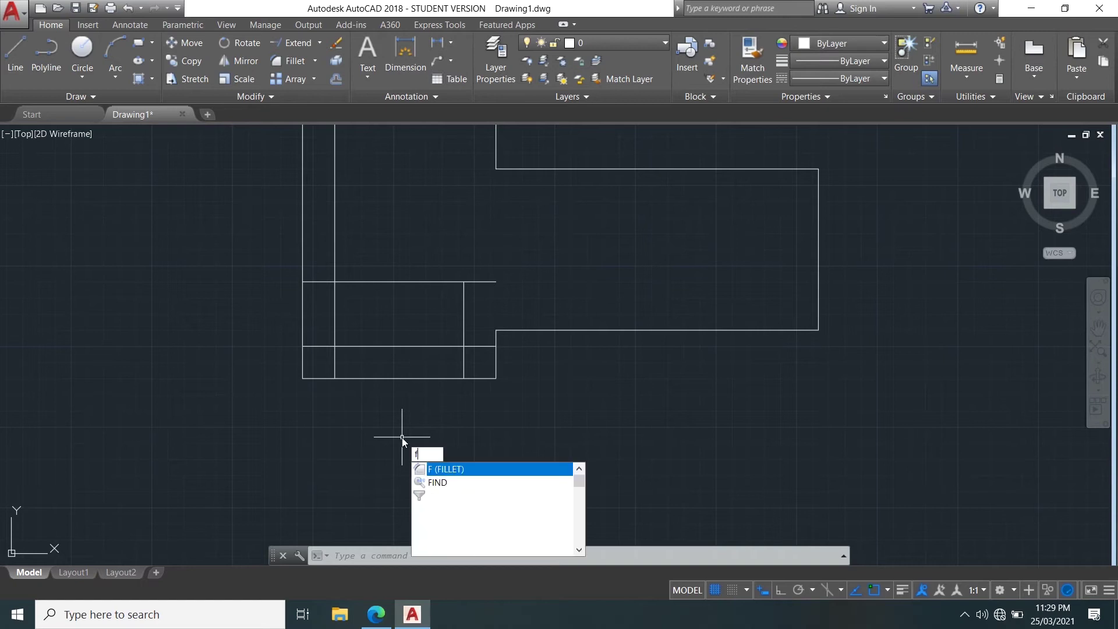
key("Return")
key("Return")
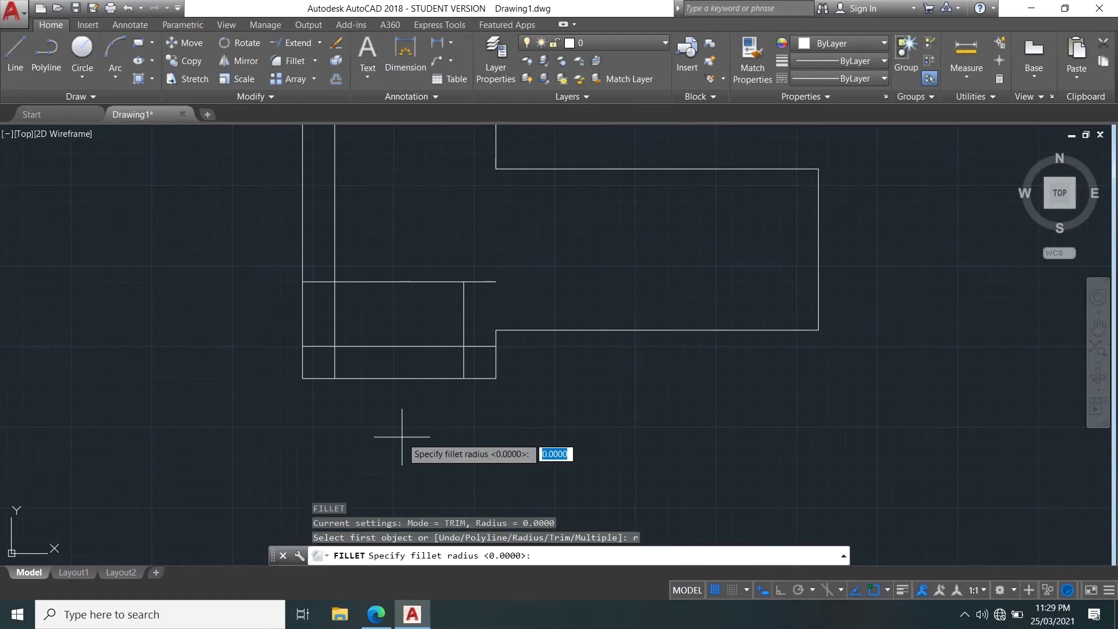
type("10")
key("Return")
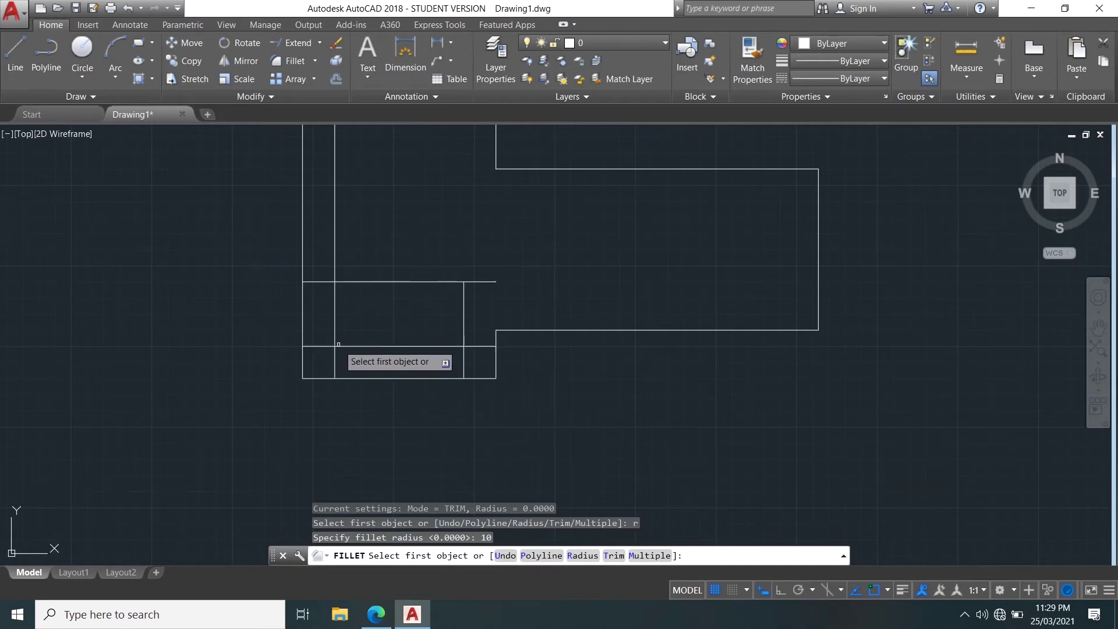
left_click(337, 325)
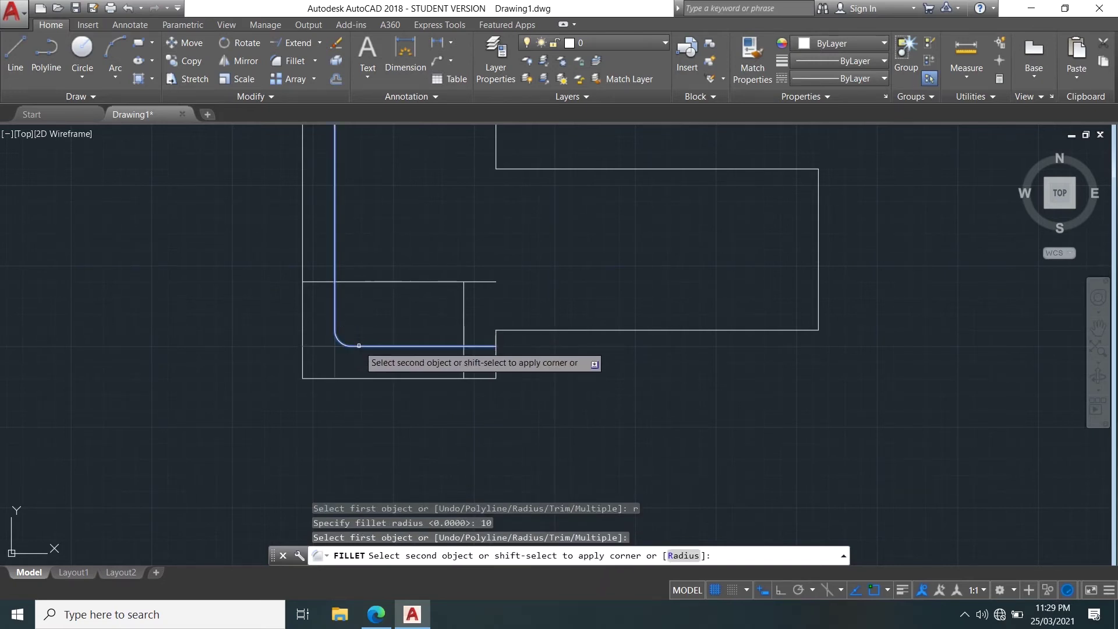
left_click(358, 346)
key("Return")
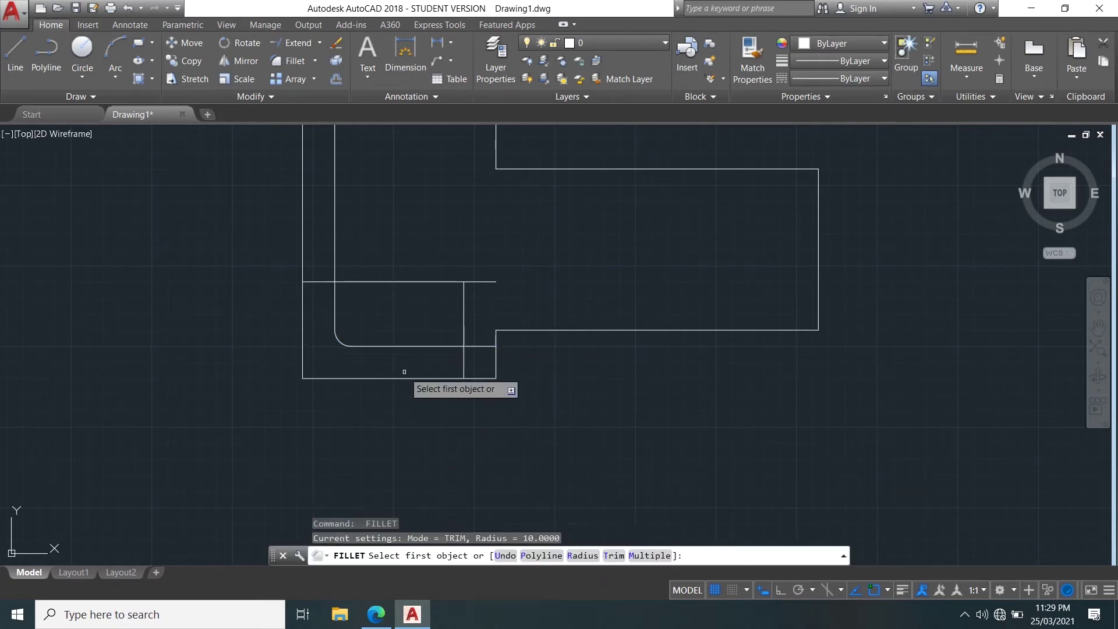
left_click(449, 346)
left_click(464, 324)
- Fillet the two top corners of the lower pocket with the same radius of 10
key("Return")
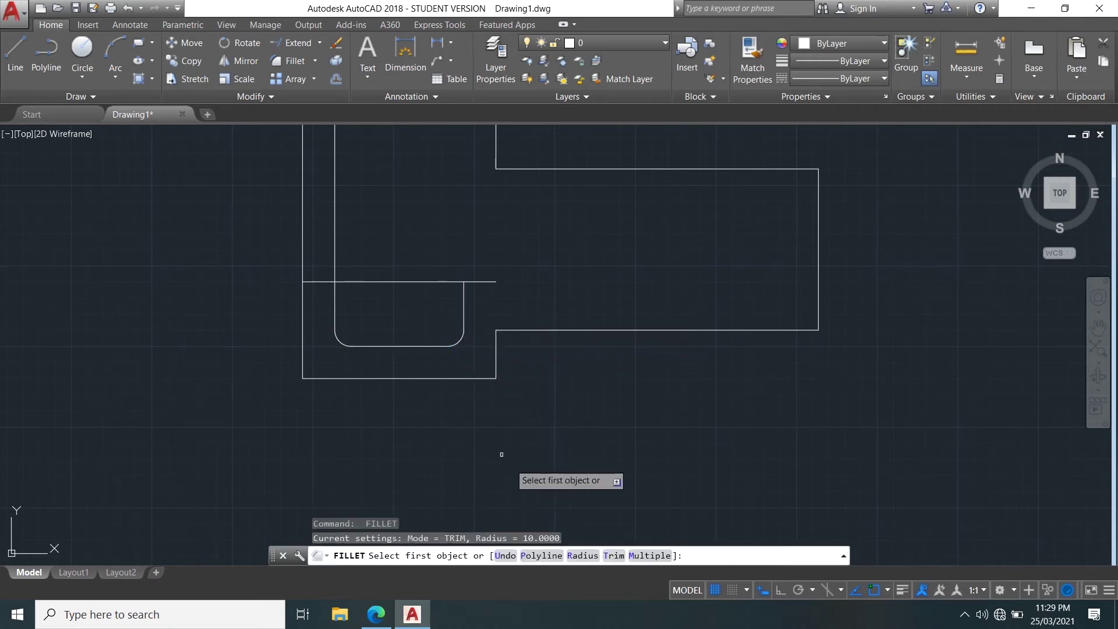
left_click(336, 306)
left_click(357, 285)
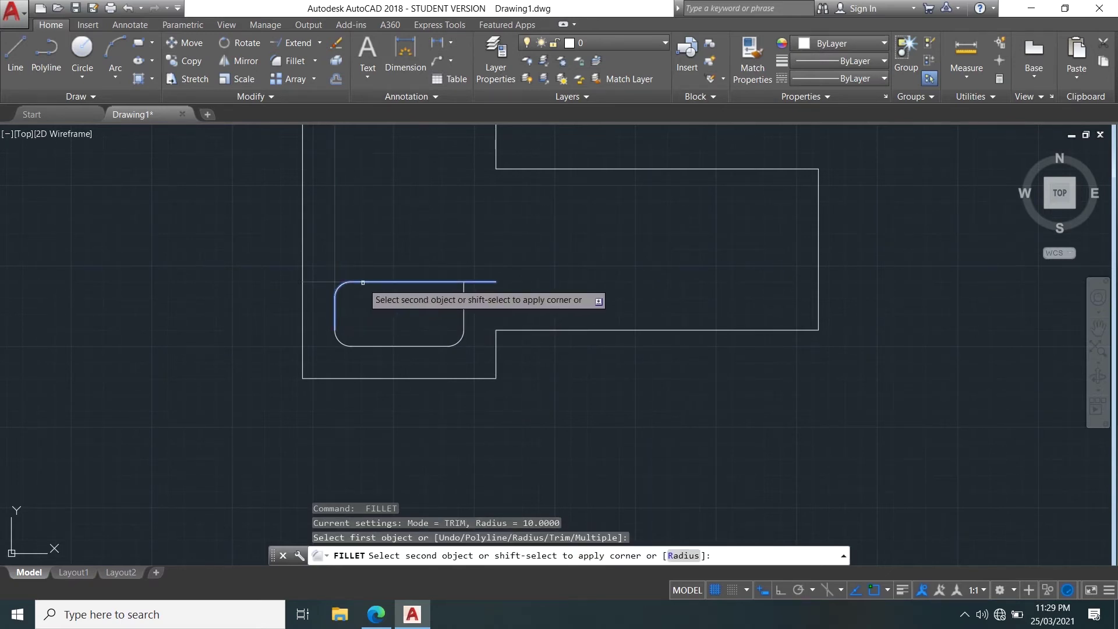
key("Return")
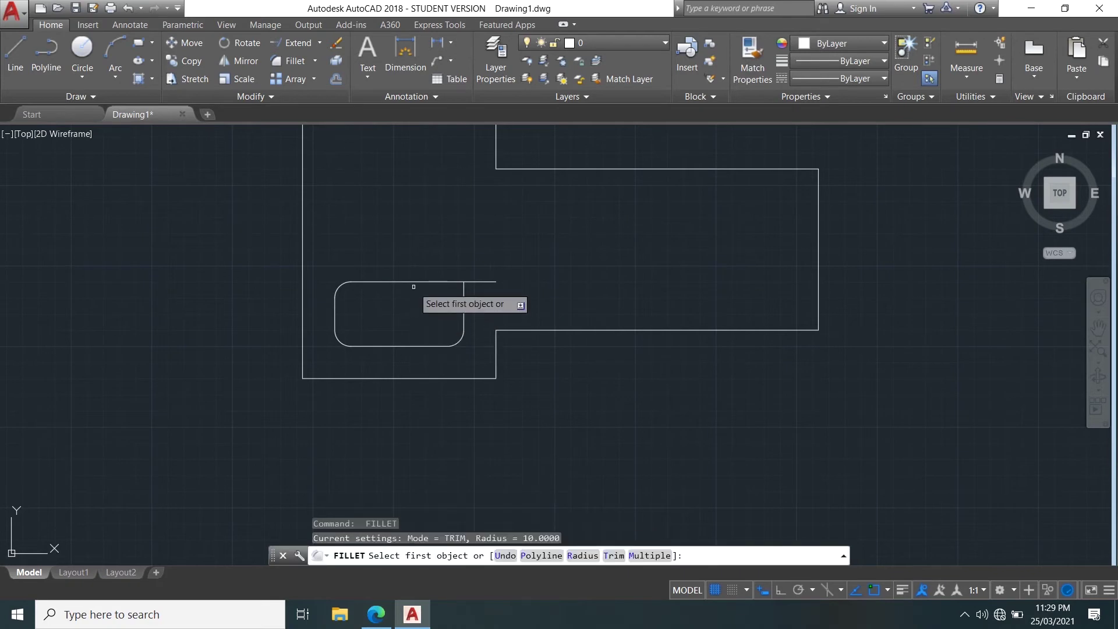
left_click(419, 282)
left_click(464, 313)
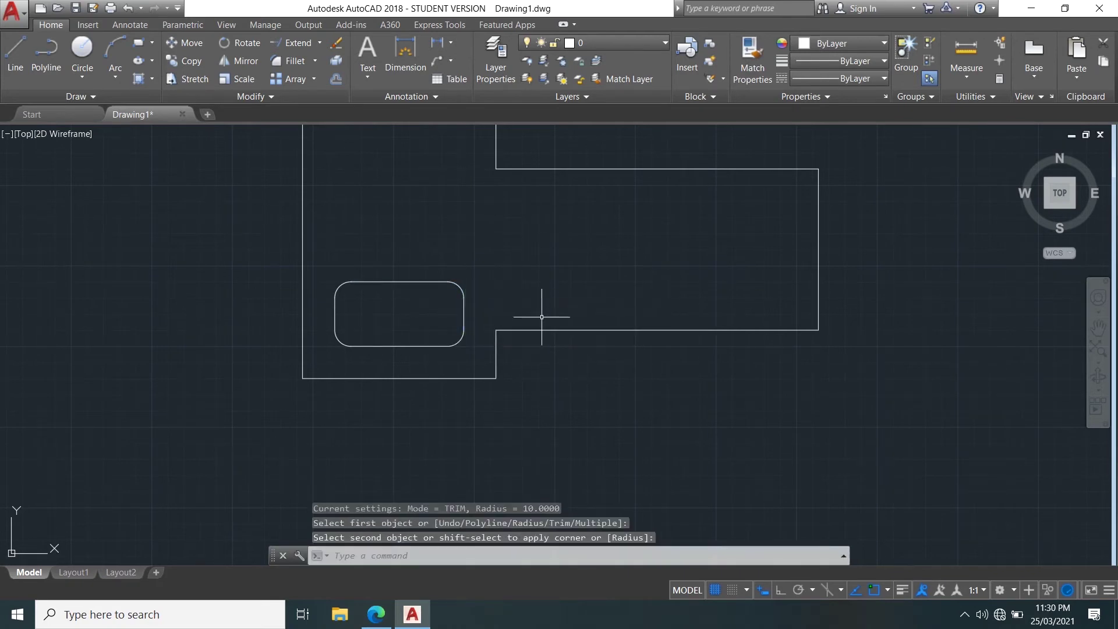
- Fillet the wide section's two bottom corners and its lower inner step corner with radius 10
scroll(392, 309, "down", 4)
scroll(376, 318, "up", 2)
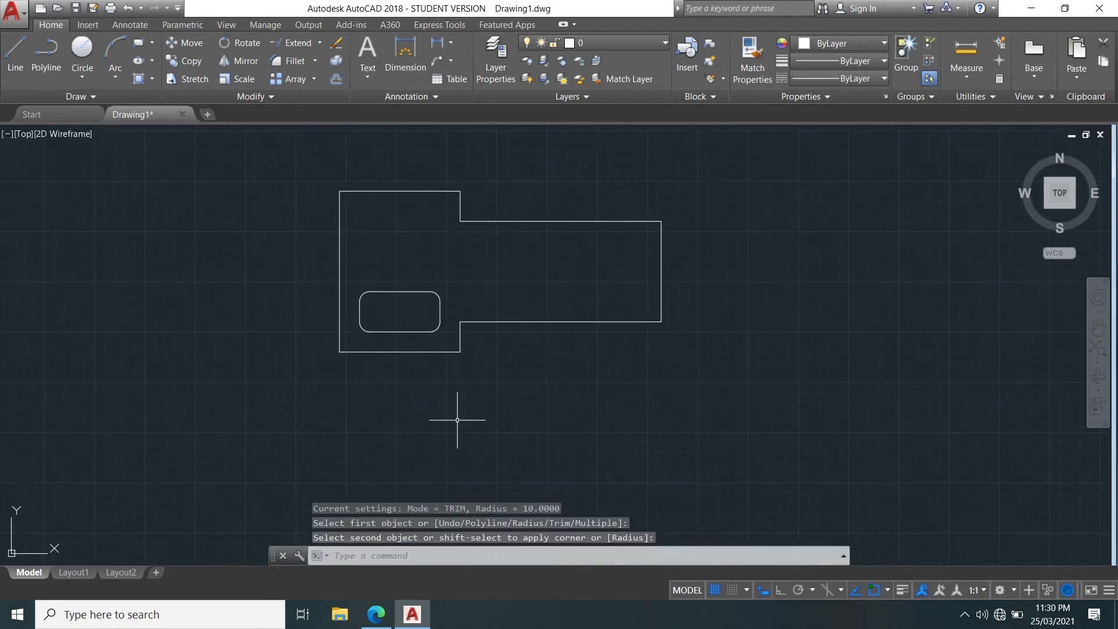
key("Return")
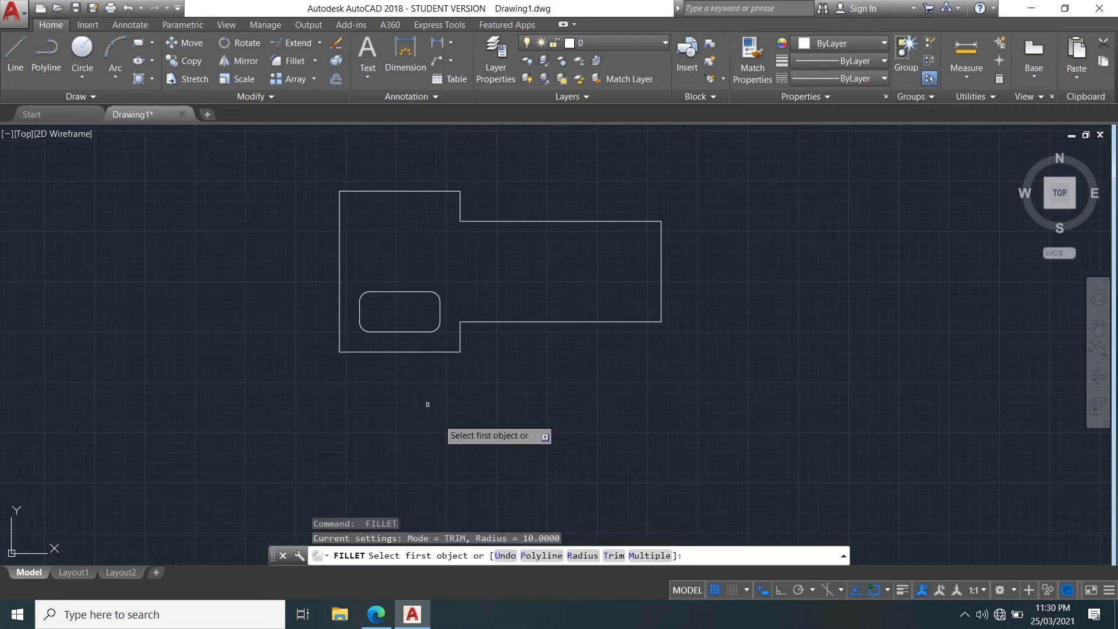
left_click(339, 323)
left_click(417, 352)
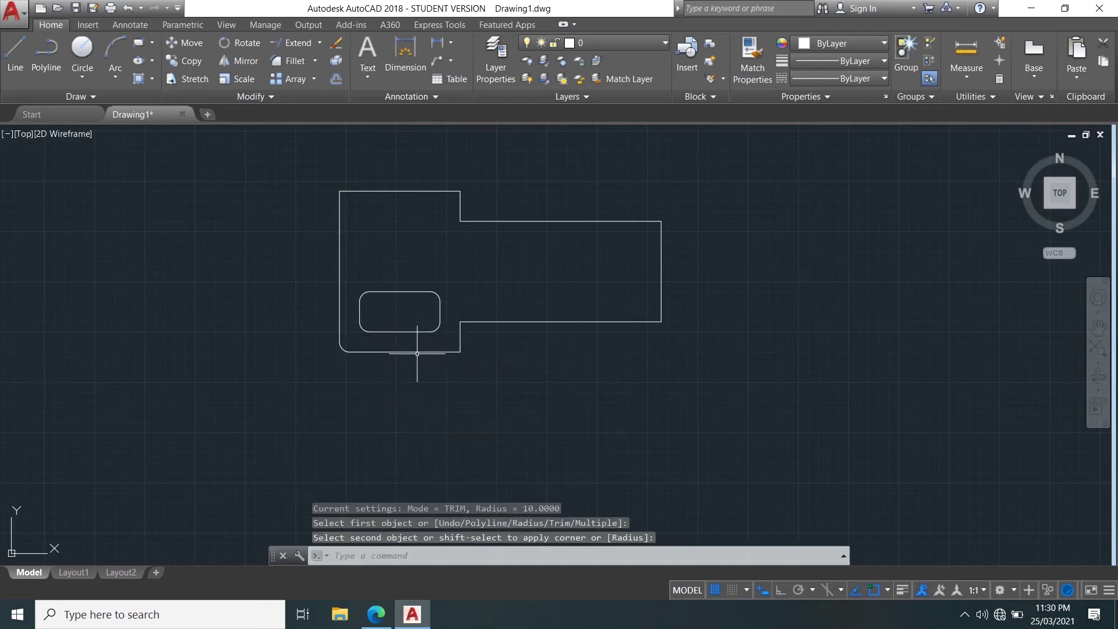
key("Return")
left_click(447, 352)
left_click(460, 329)
key("Return")
left_click(461, 333)
left_click(486, 324)
- Fillet the outline's upper inner step corner and the wide section's two top corners with radius 10
key("Return")
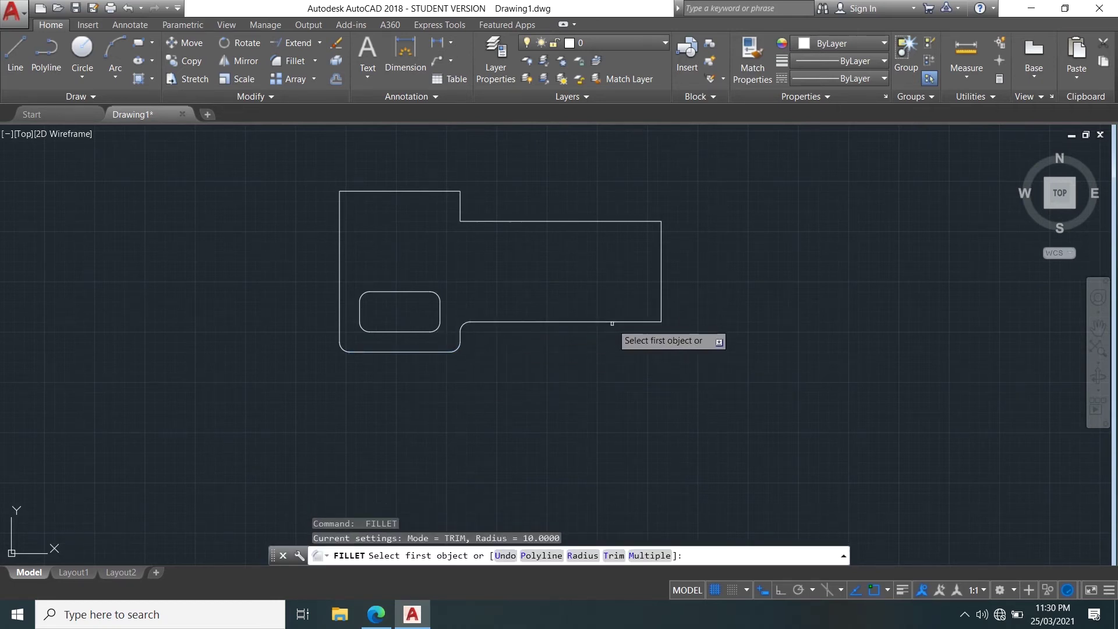
middle_click_drag(434, 224, 457, 264)
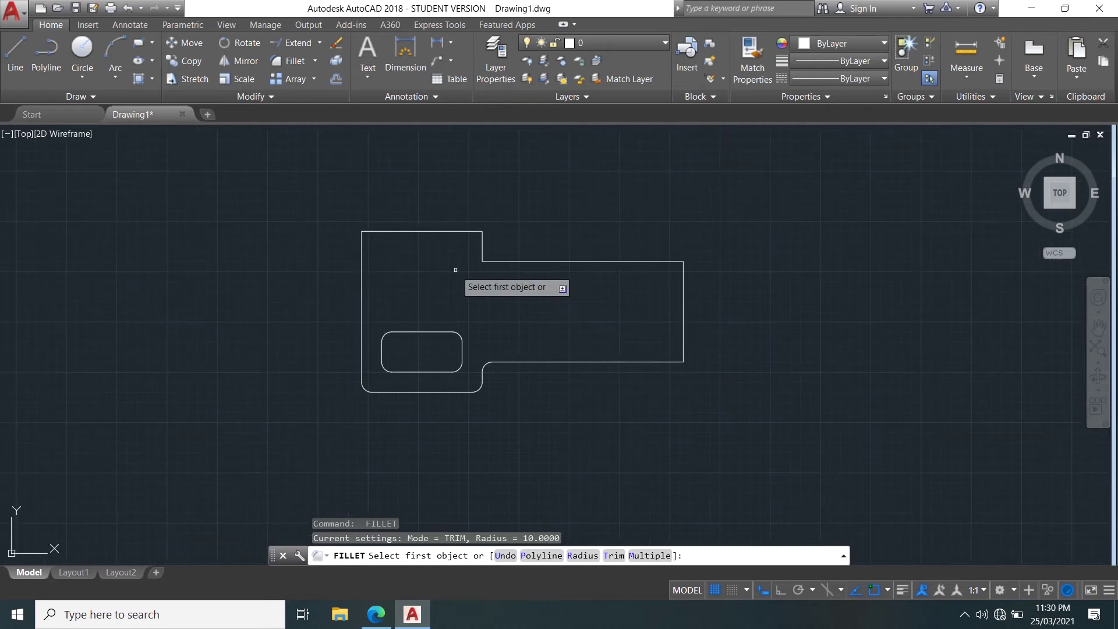
left_click(487, 252)
left_click(490, 260)
key("Return")
scroll(454, 251, "up", 3)
left_click(455, 196)
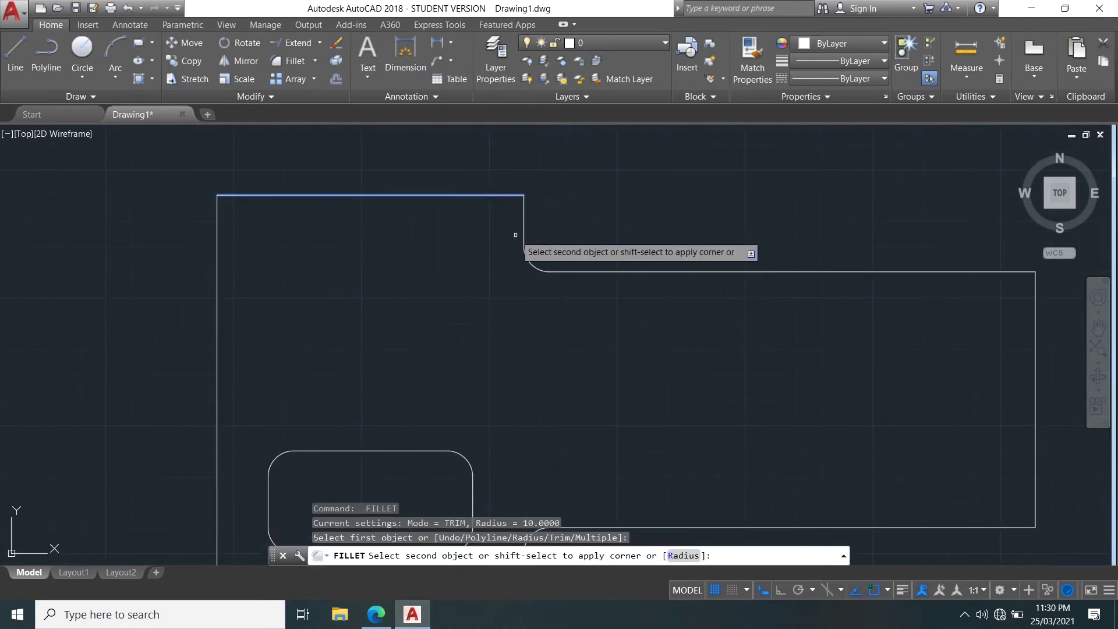
left_click(523, 231)
key("Return")
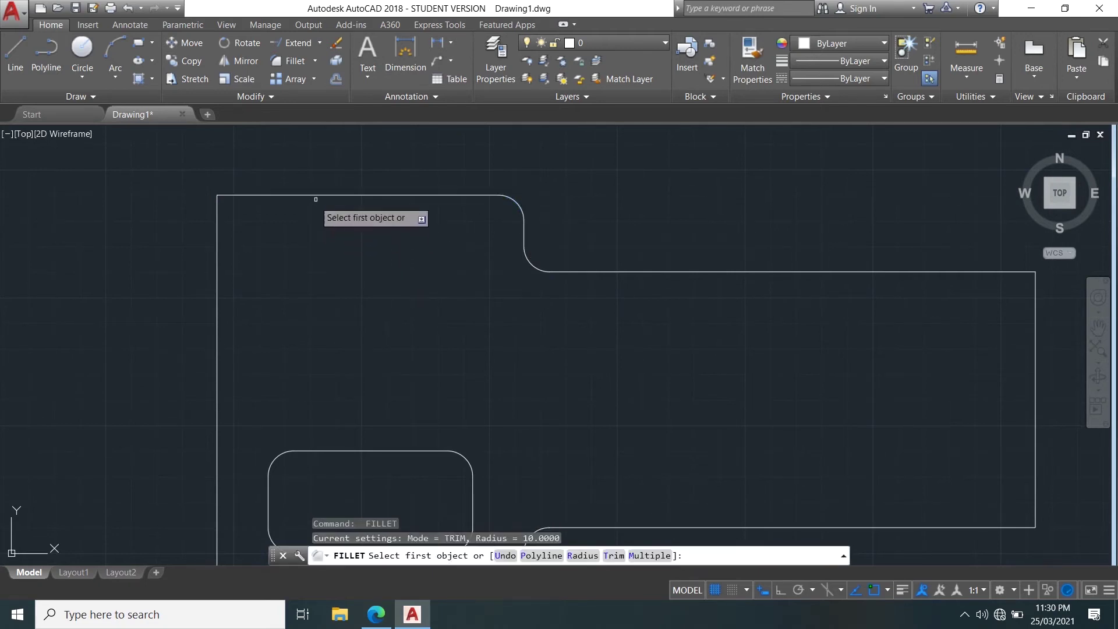
left_click(316, 193)
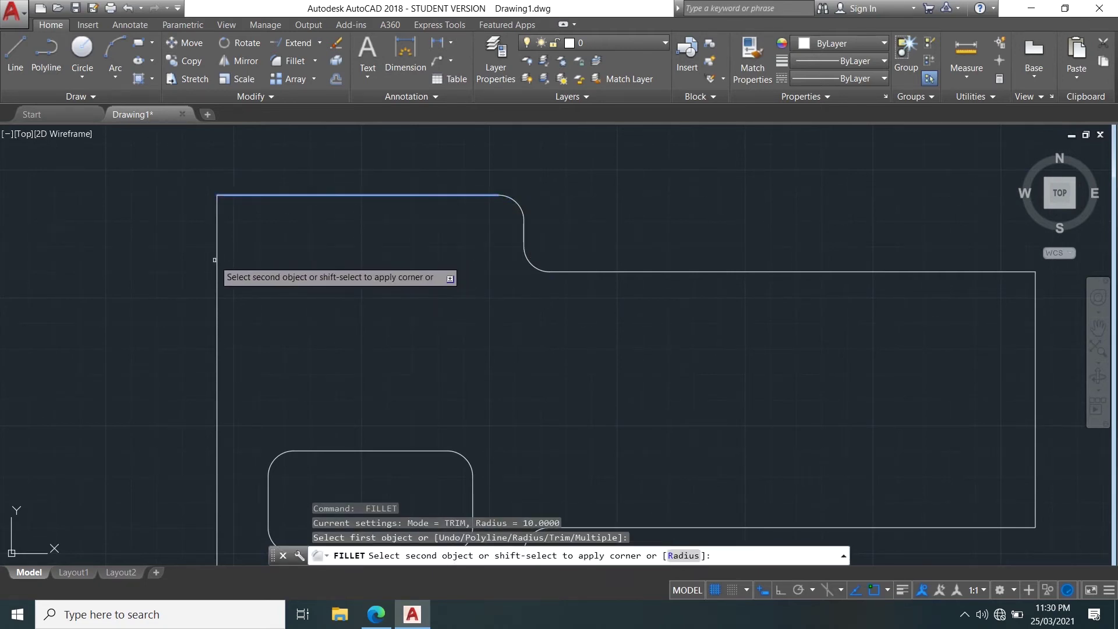
left_click(220, 259)
scroll(222, 257, "down", 4)
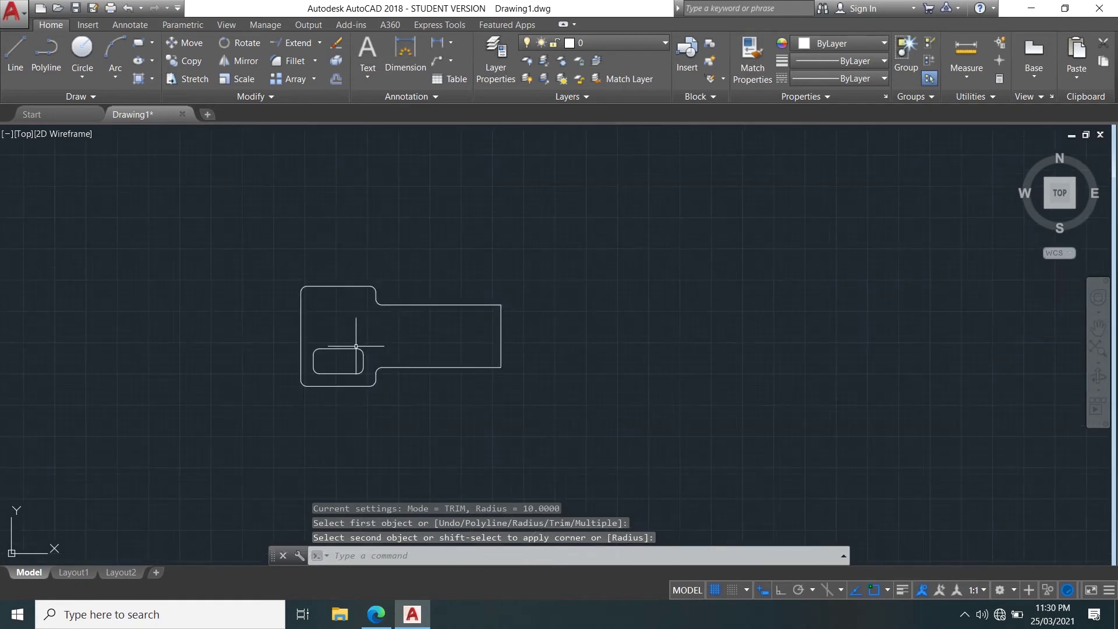
- Check the pocket sizes and positions in the Exercise 4 reference drawing and return to the part
mouse_move(261, 351)
middle_mouse_down()
mouse_move(573, 288)
mouse_move(744, 285)
middle_mouse_up()
scroll(573, 309, "down", 6)
scroll(513, 315, "down", 4)
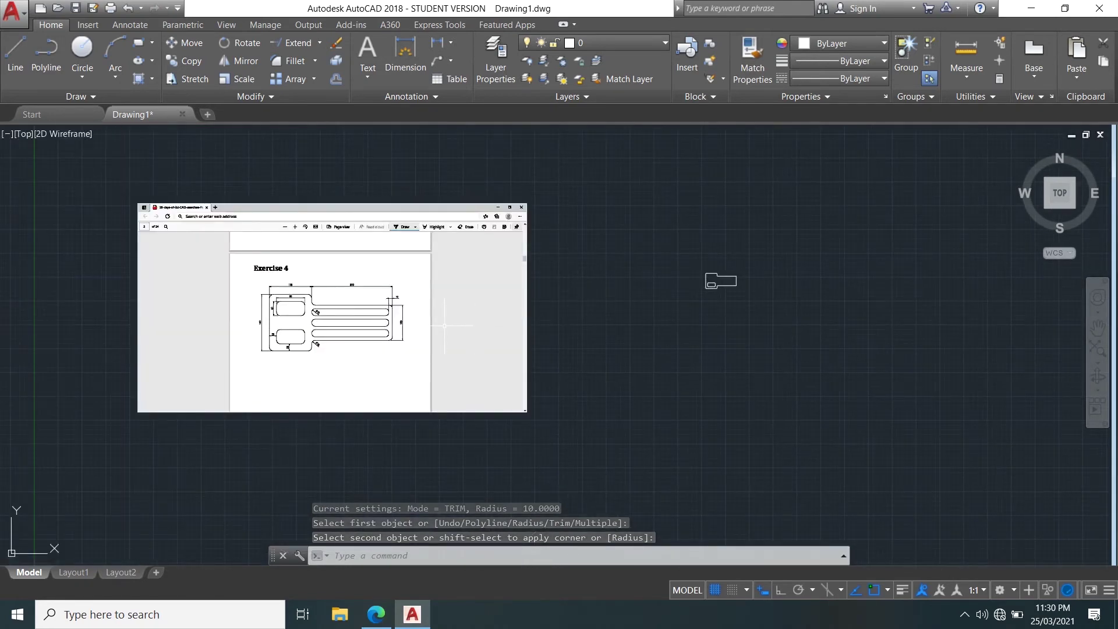
left_click(375, 617)
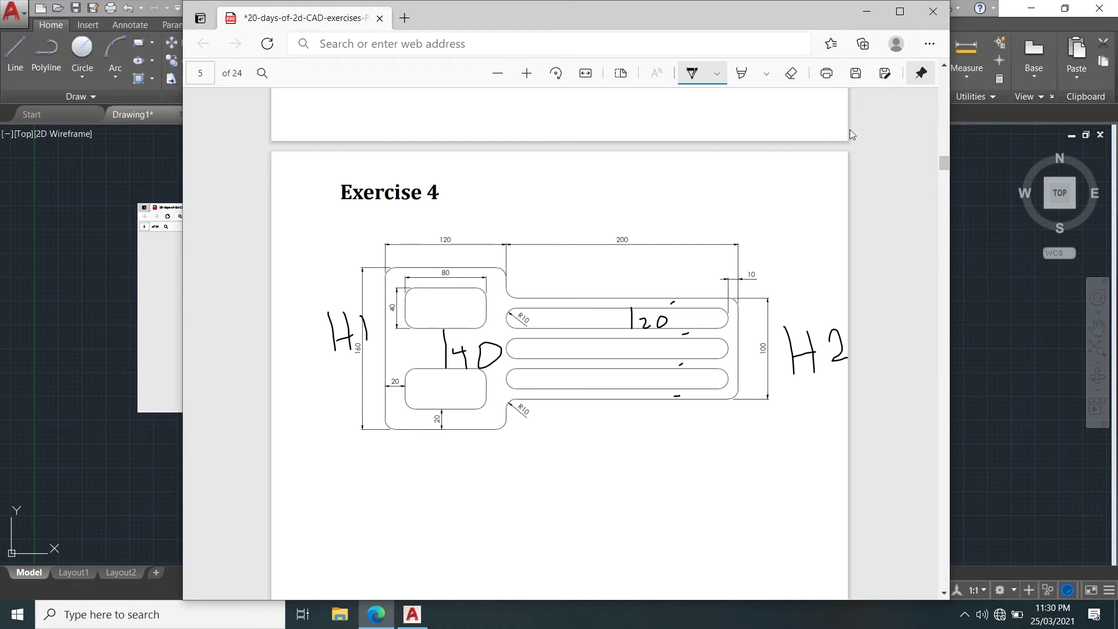
left_click(867, 11)
scroll(781, 288, "up", 4)
middle_click_drag(814, 310, 465, 313)
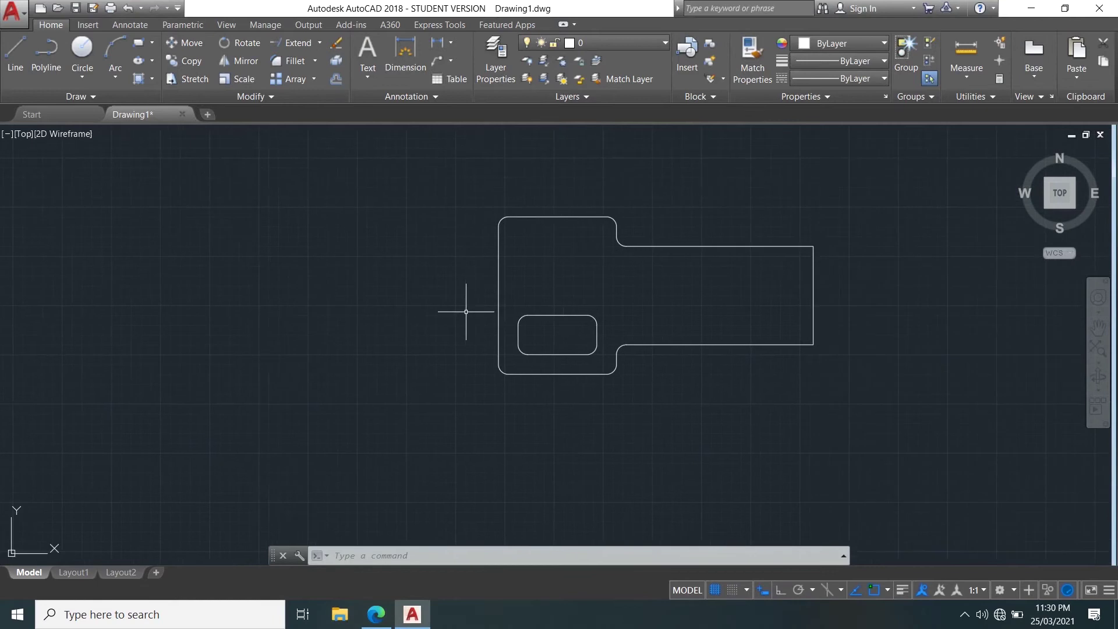
- Try copying the lower pocket straight up from its centre by 60 and by 80, and undo both copies
left_click(596, 358)
left_click(517, 284)
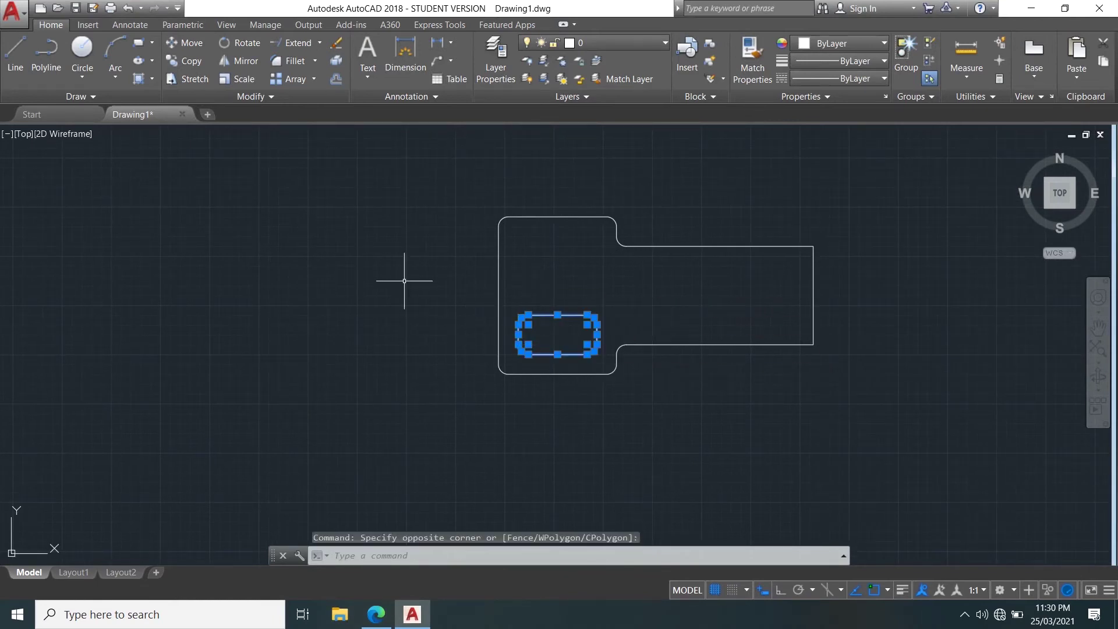
left_click(172, 60)
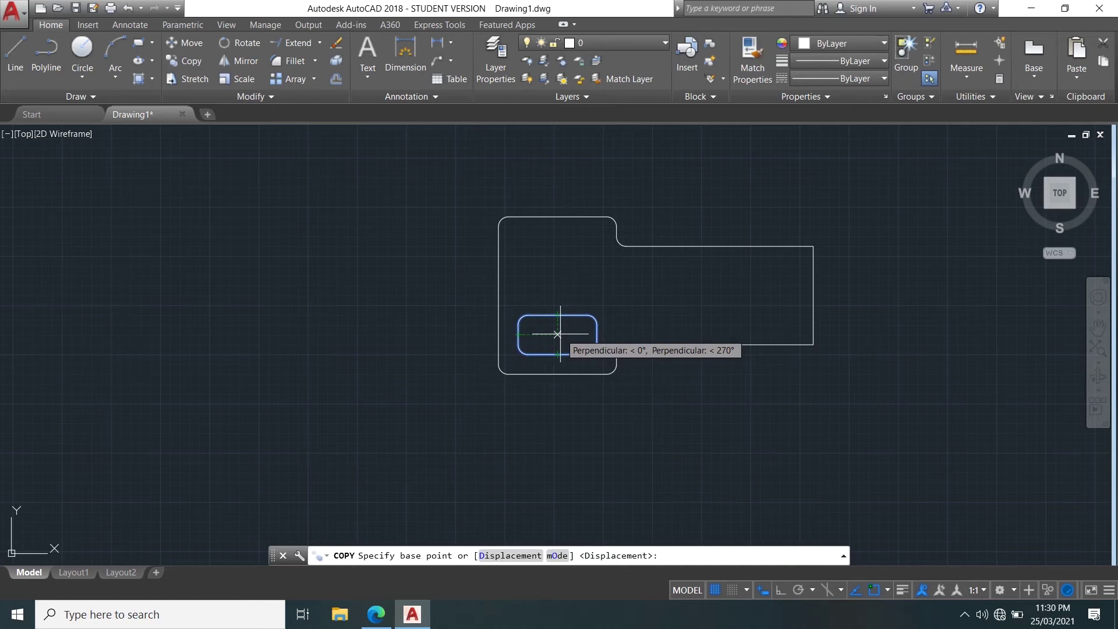
left_click(558, 335)
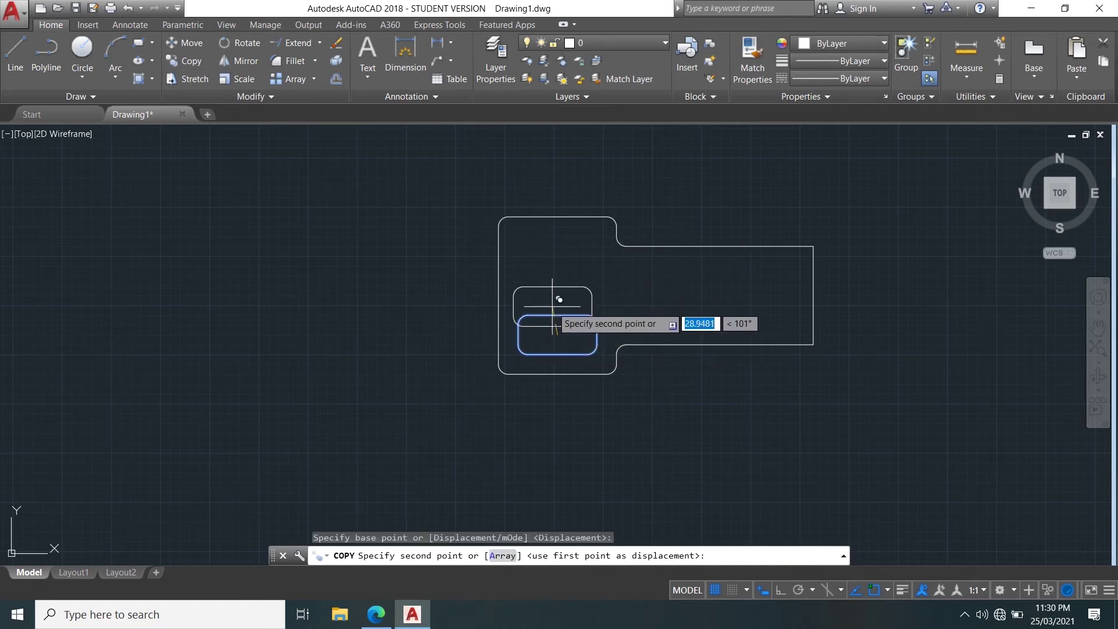
left_click(781, 591)
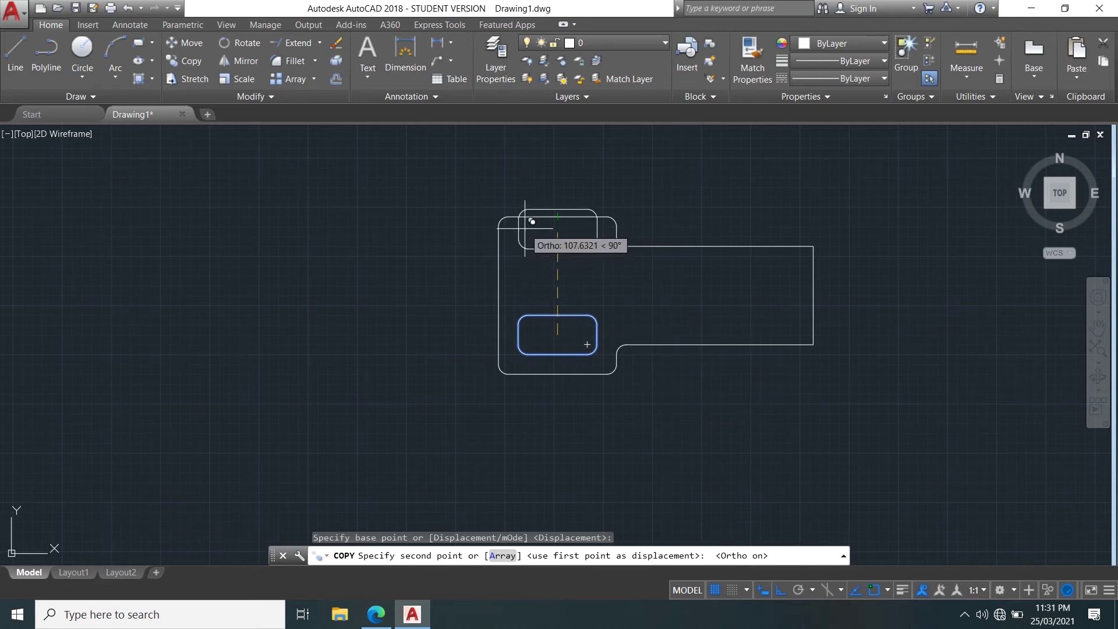
type("60")
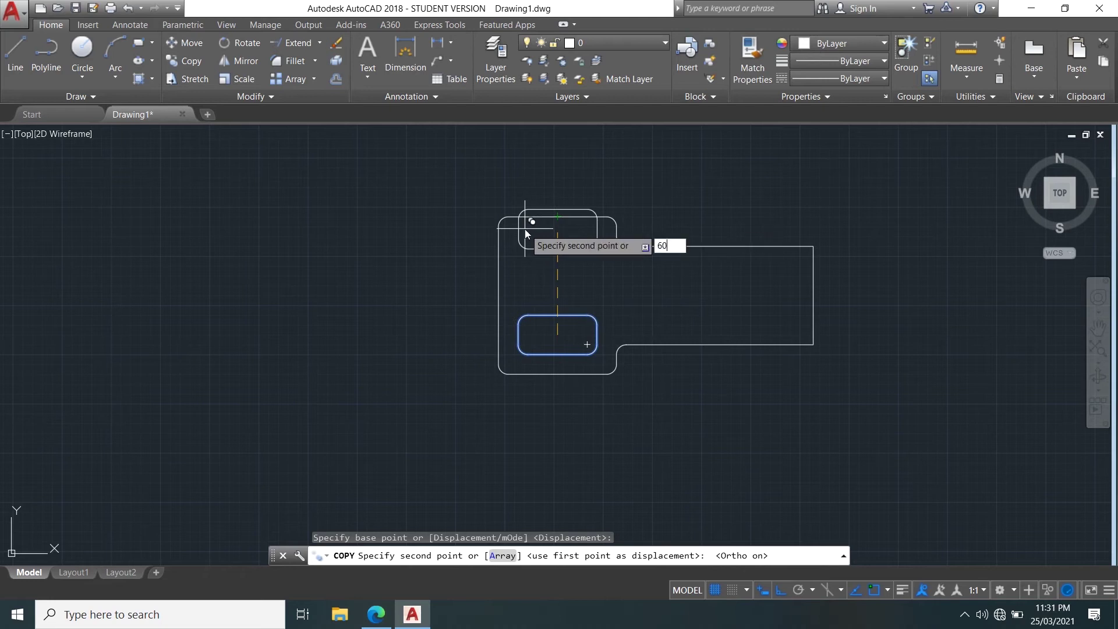
key("Return")
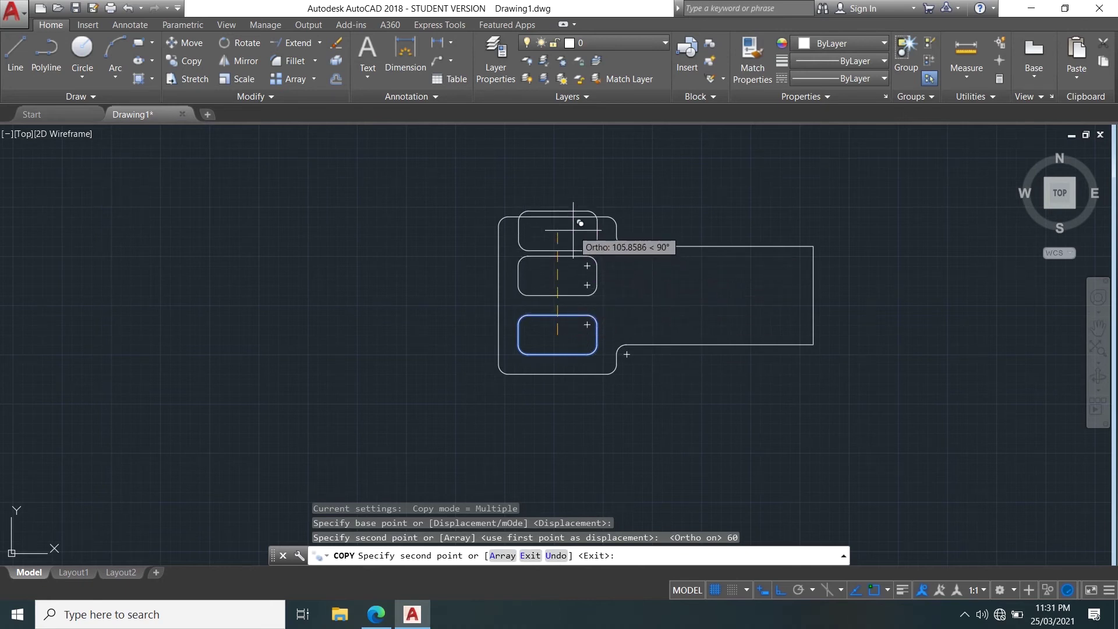
type("80")
key("Return")
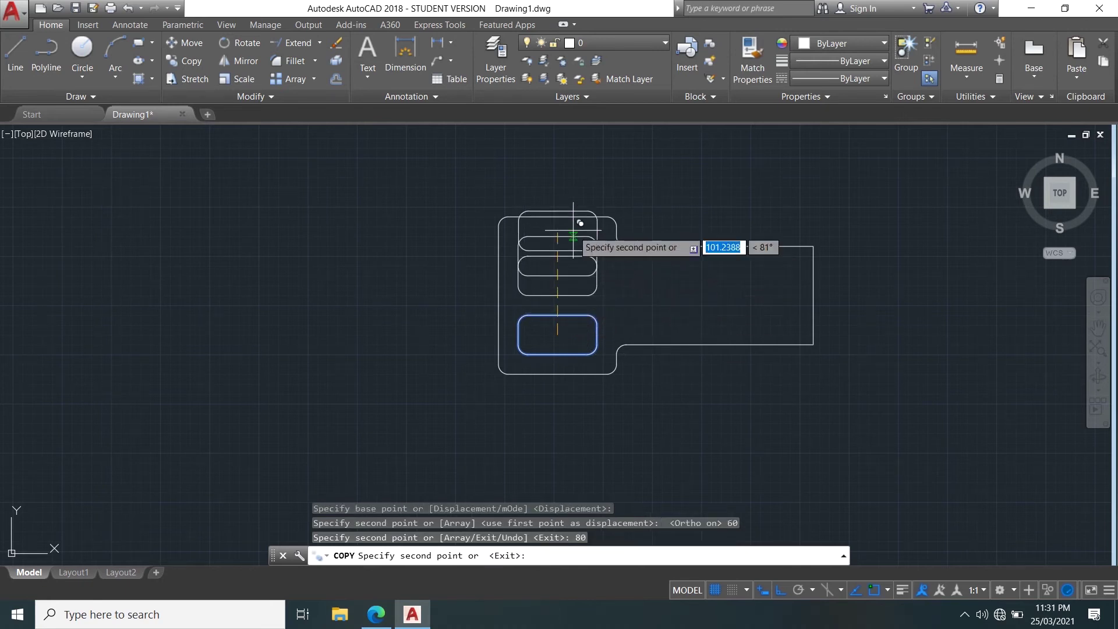
right_click(615, 334)
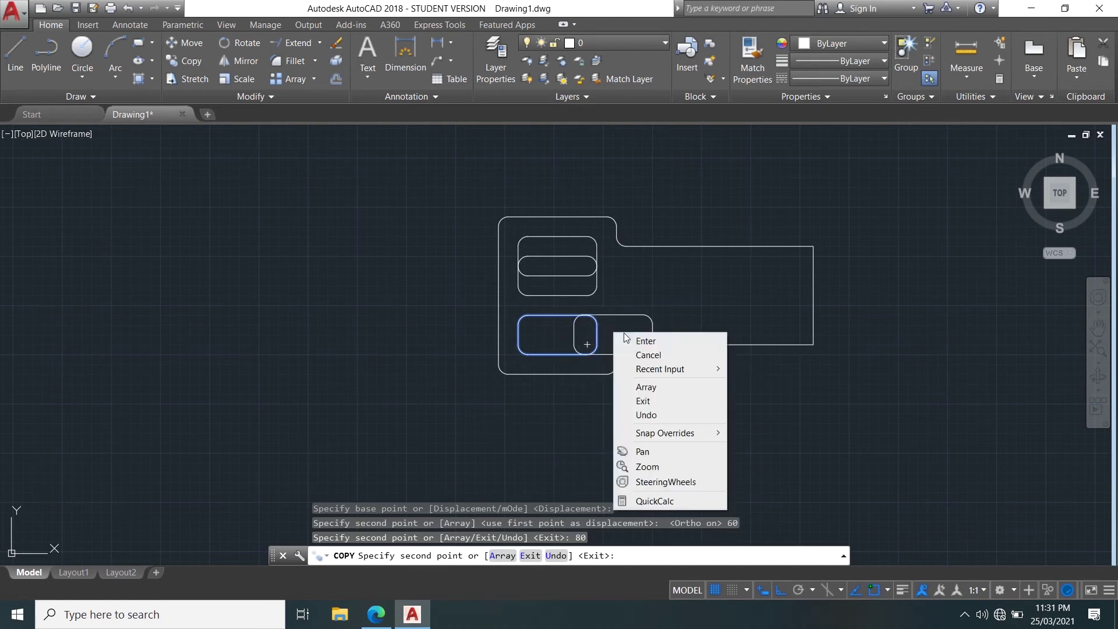
left_click(630, 341)
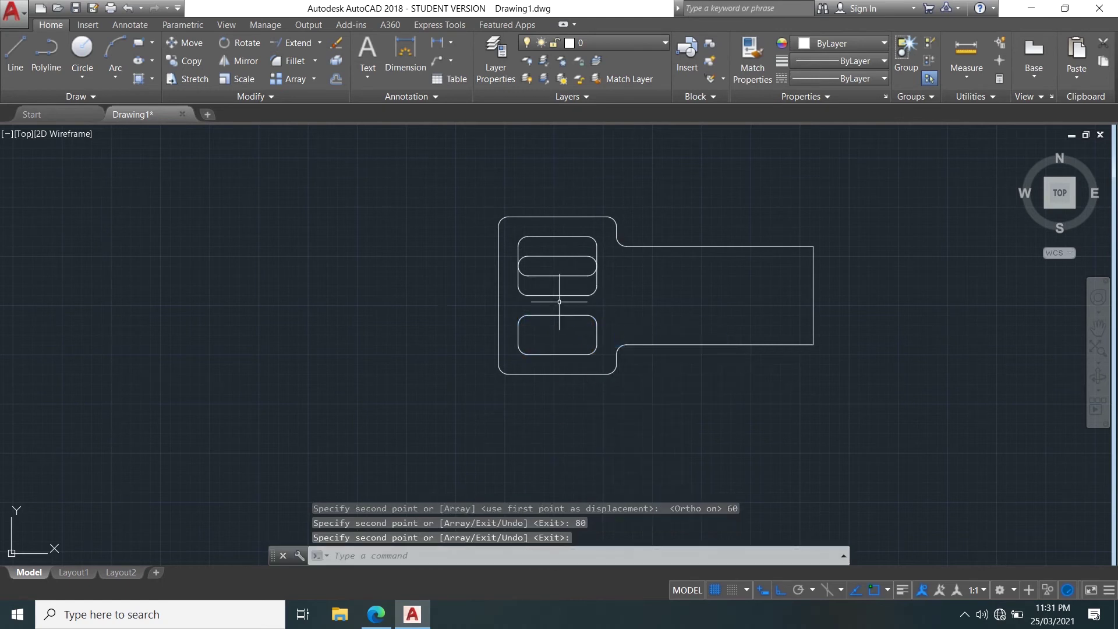
key("ctrl+z")
- Copy the lower rounded pocket 80 straight up from its centre with Ortho on, and finish the copy
left_click(615, 366)
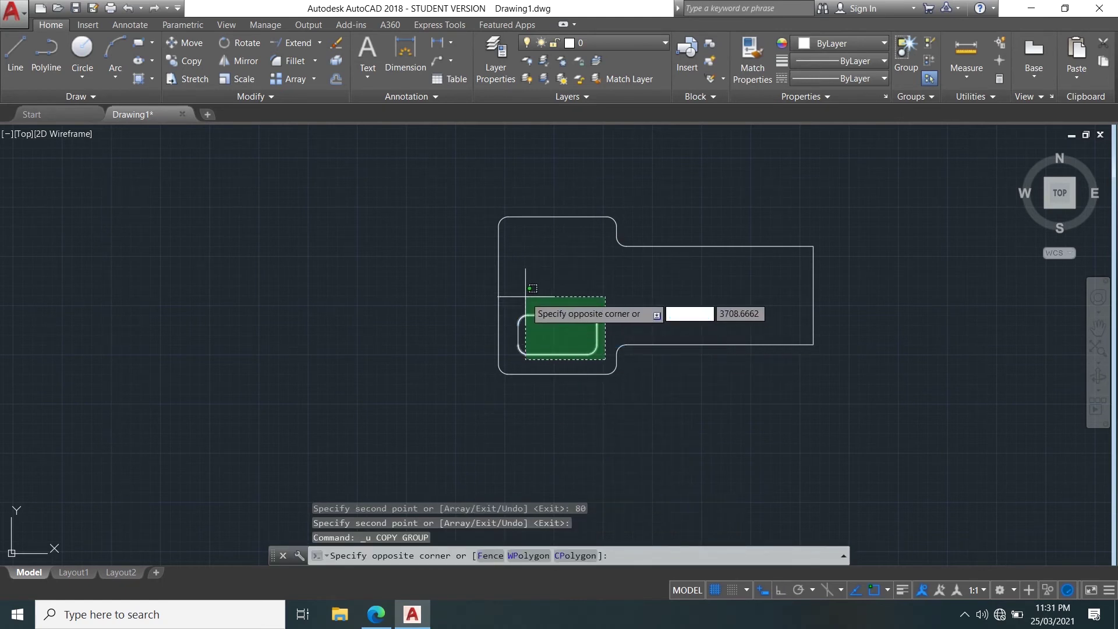
left_click(503, 292)
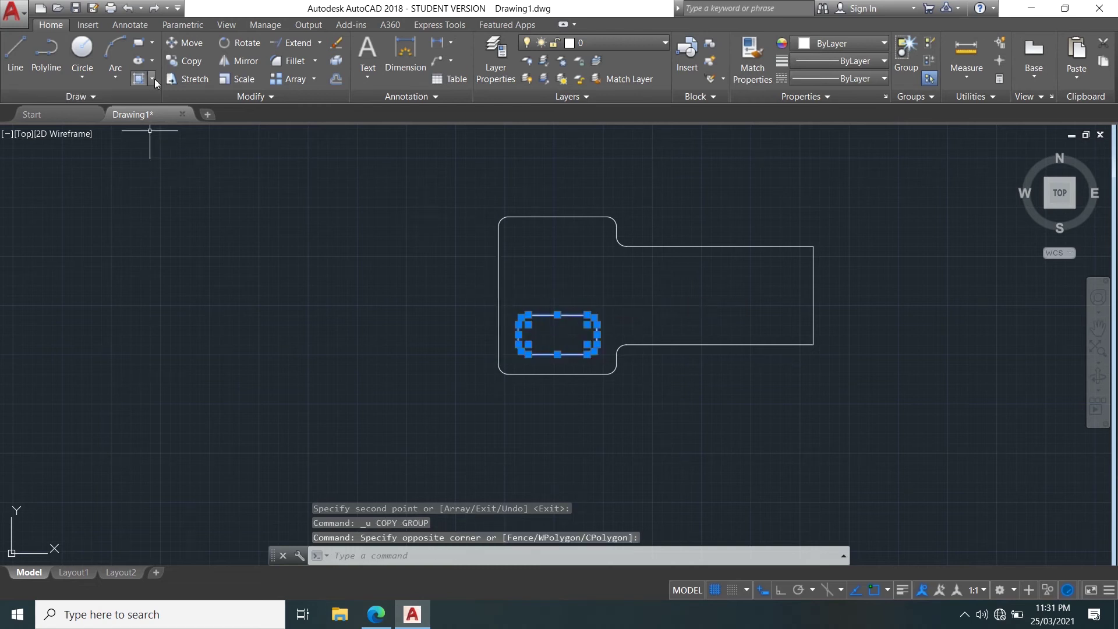
left_click(183, 61)
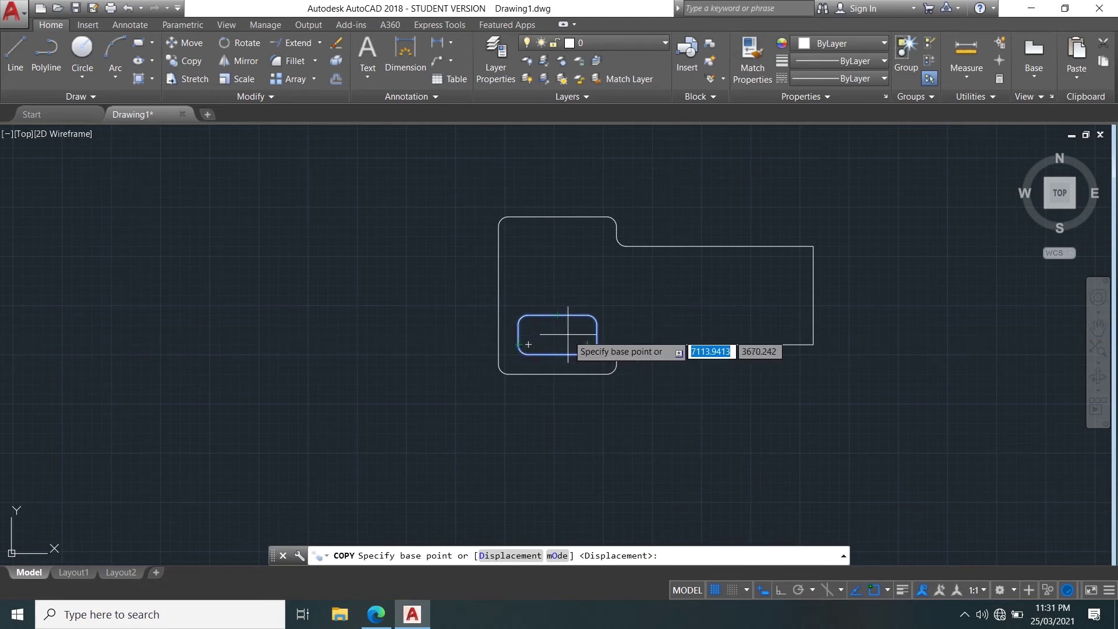
left_click(558, 327)
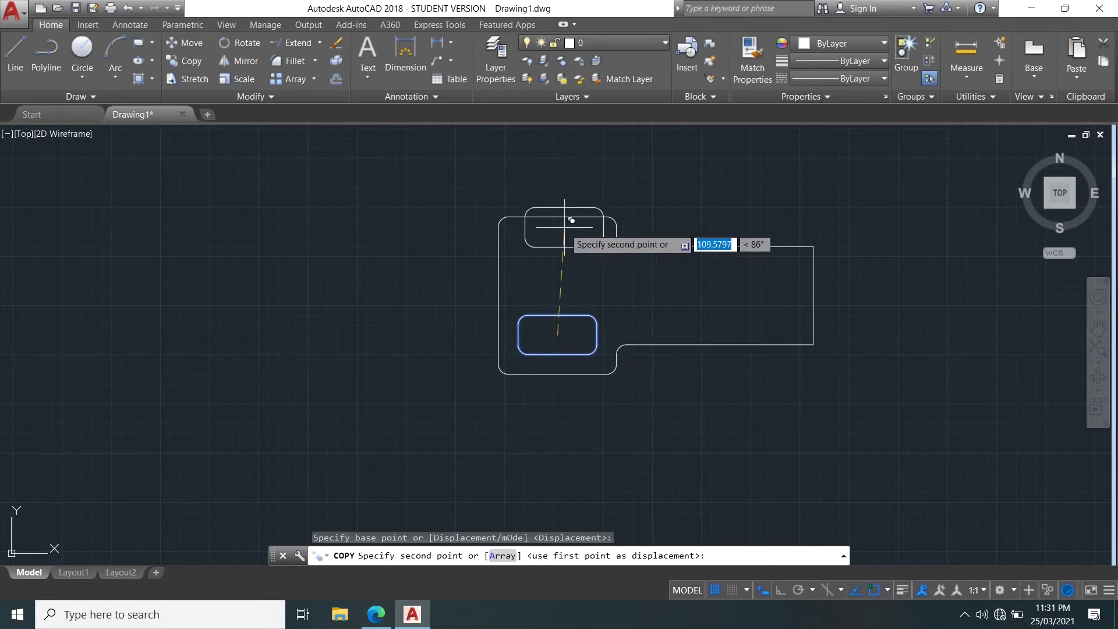
left_click(778, 590)
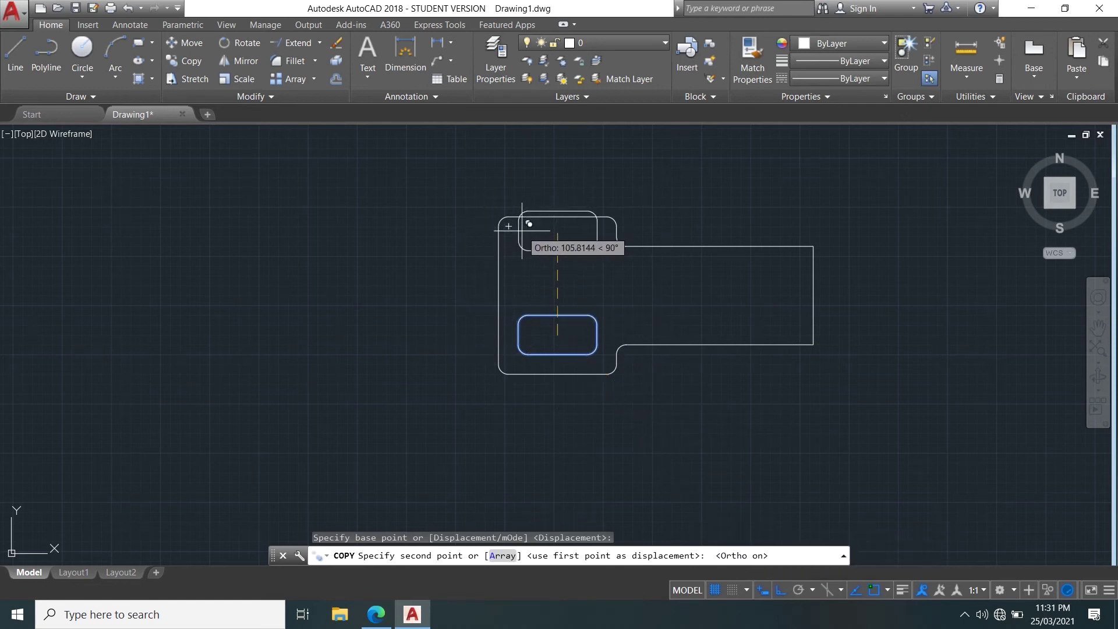
type("80")
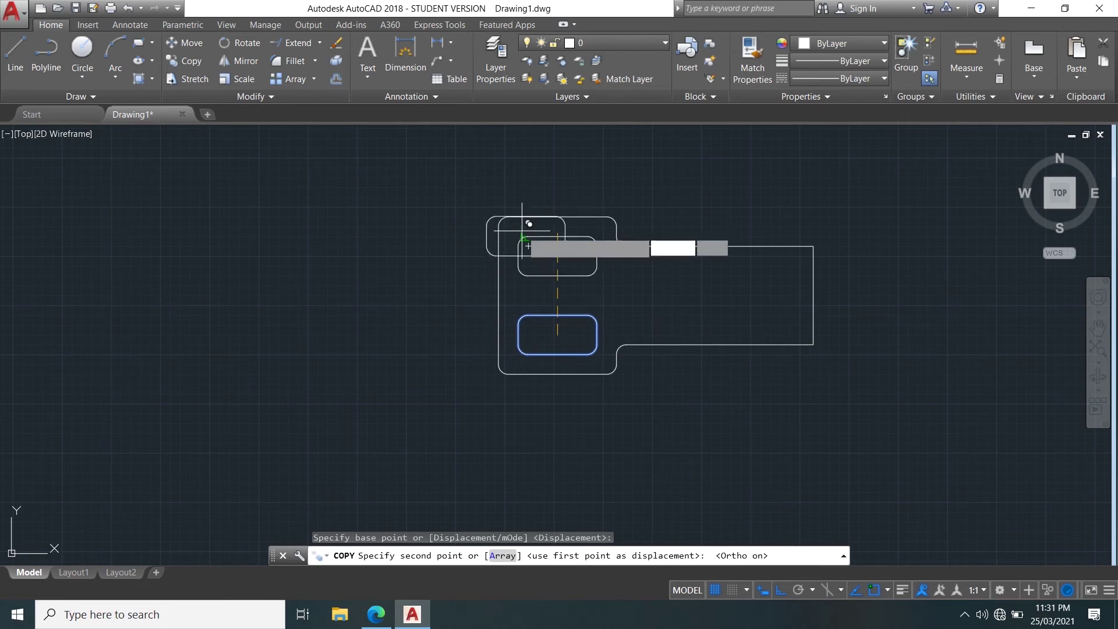
key("Return")
right_click(686, 353)
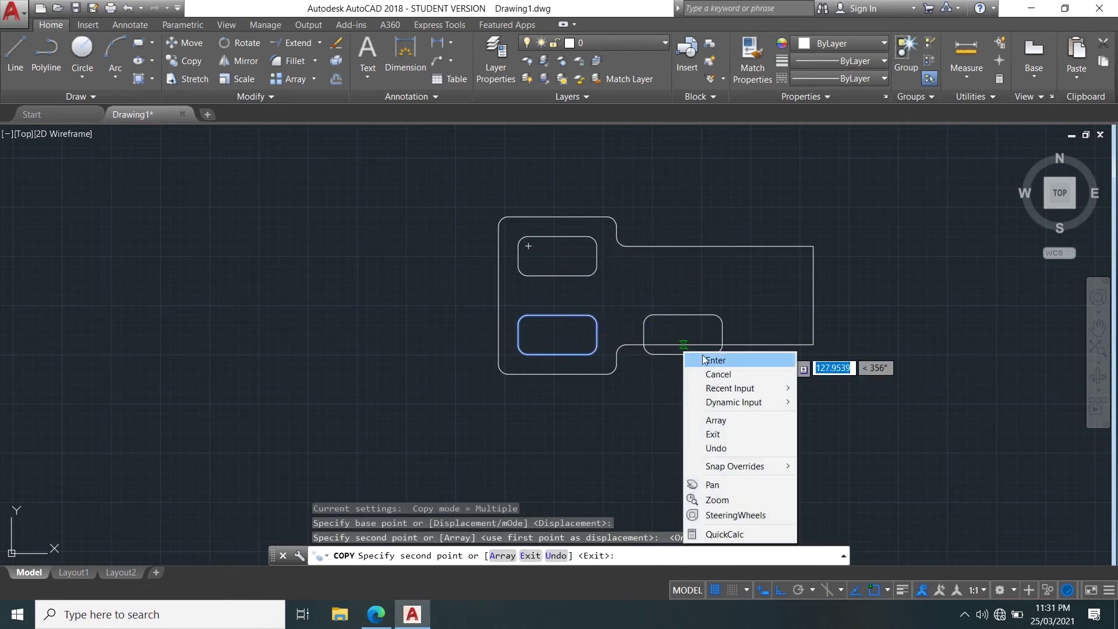
left_click(714, 360)
- Examine the slot widths, spacing and end clearance of the narrow section in the Exercise 4 reference drawing
scroll(453, 380, "down", 2)
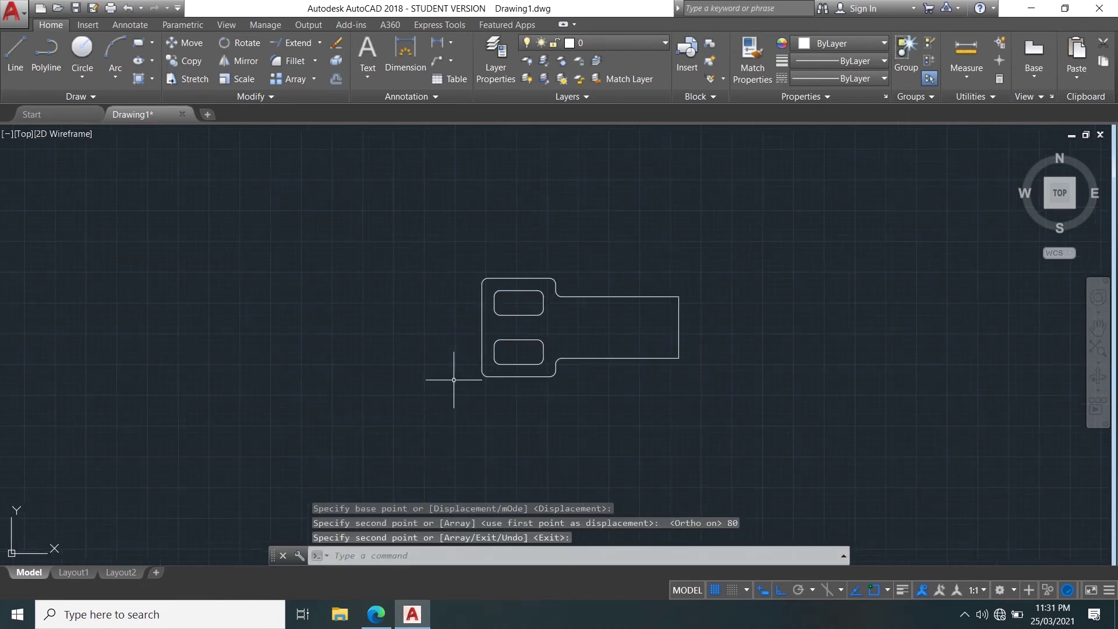
left_click(376, 614)
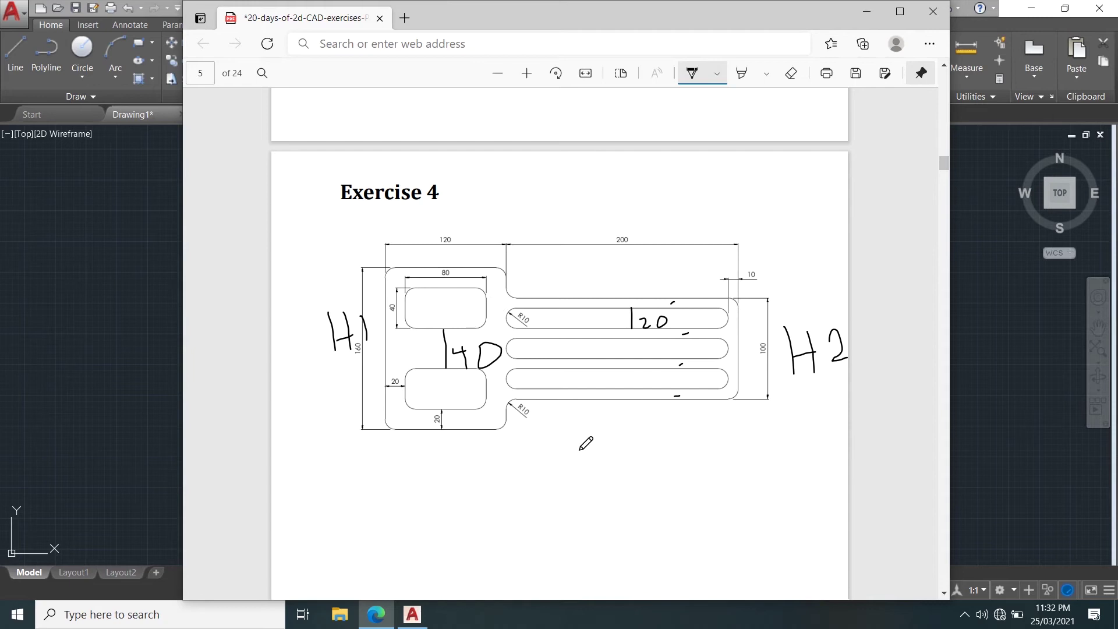
left_click(868, 12)
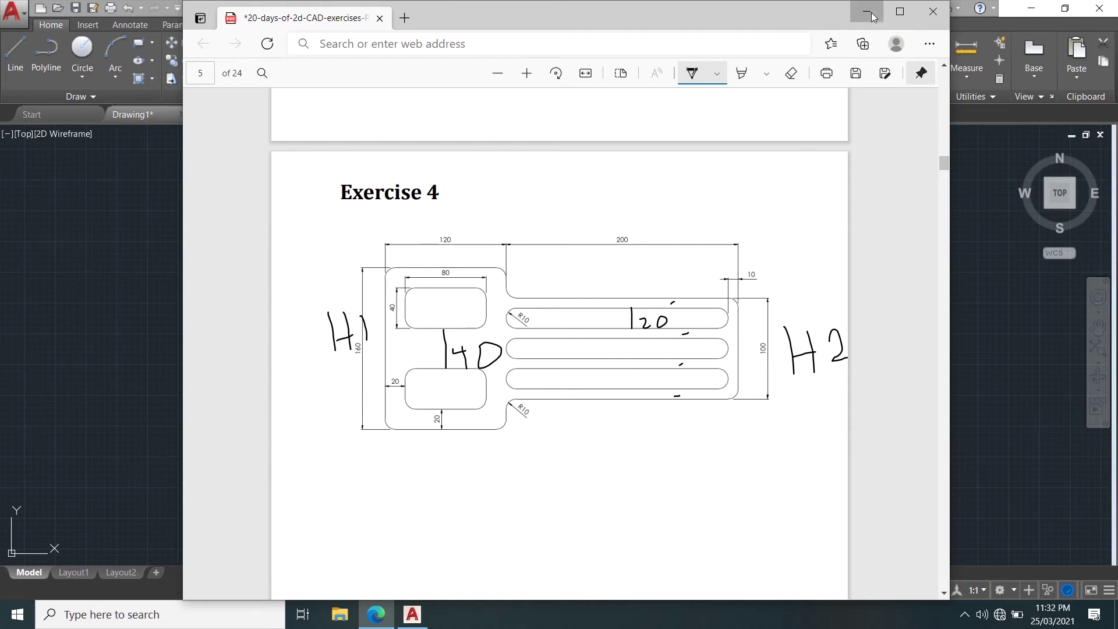
scroll(555, 324, "up", 4)
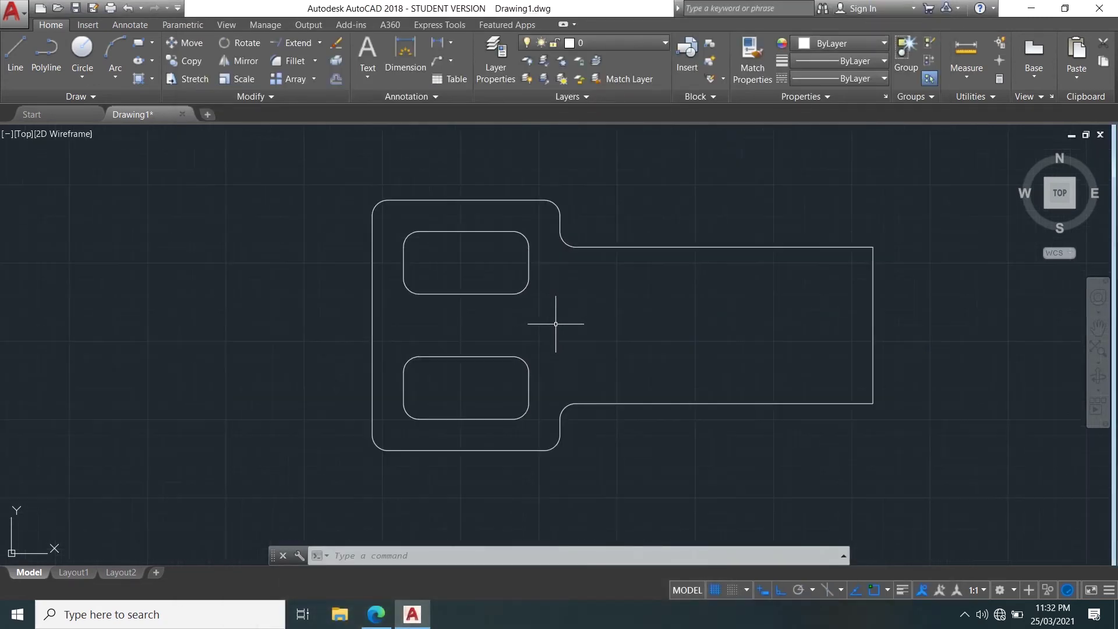
scroll(659, 262, "down", 4)
scroll(449, 382, "up", 2)
mouse_move(769, 281)
middle_mouse_down()
mouse_move(717, 327)
mouse_move(488, 354)
middle_mouse_up()
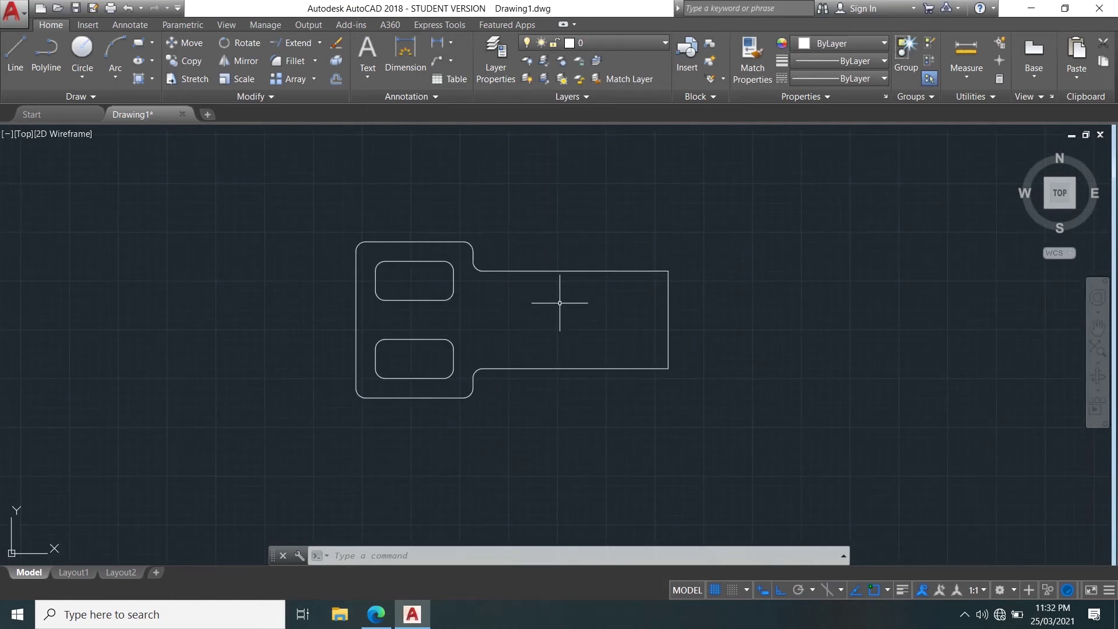
left_click(375, 613)
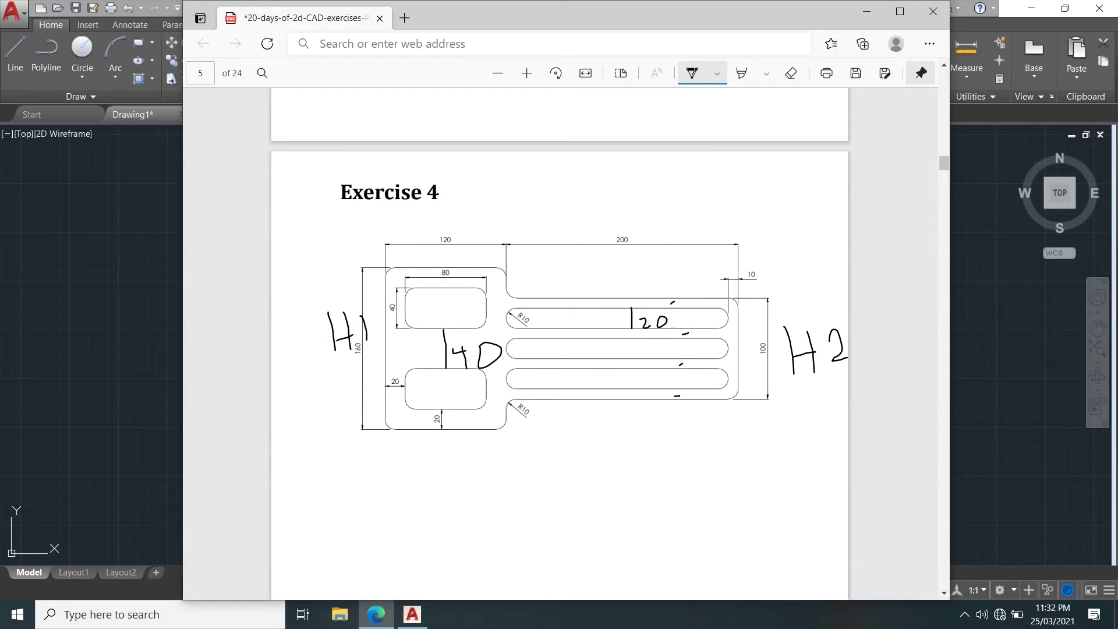
left_click(861, 15)
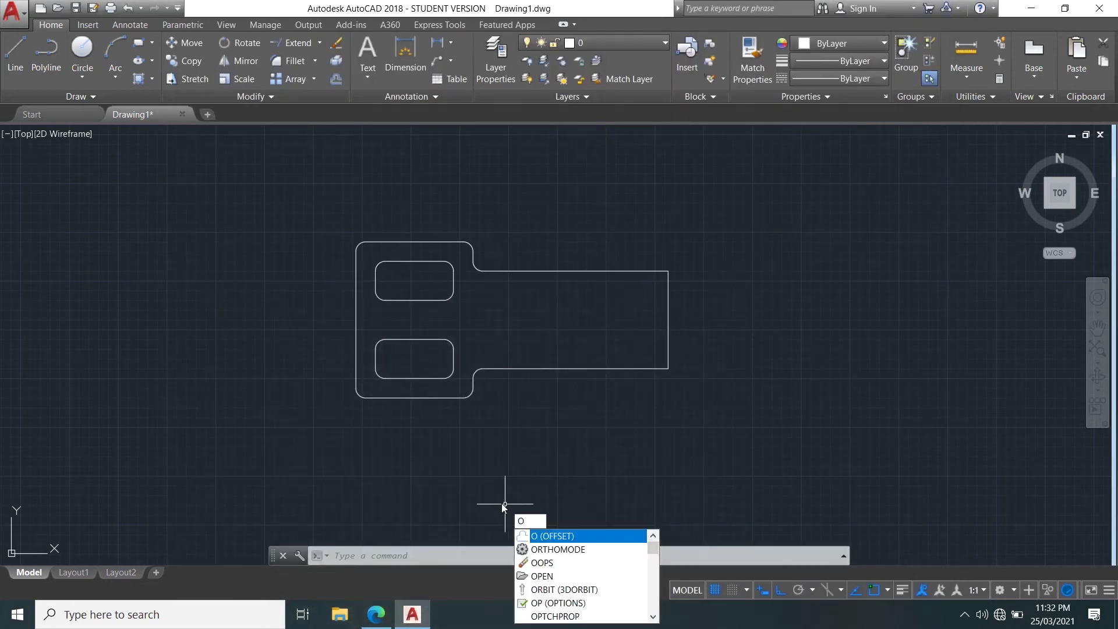
- Offset the top and bottom edges of the narrow section inward by 10
key("Return")
type("10")
key("Return")
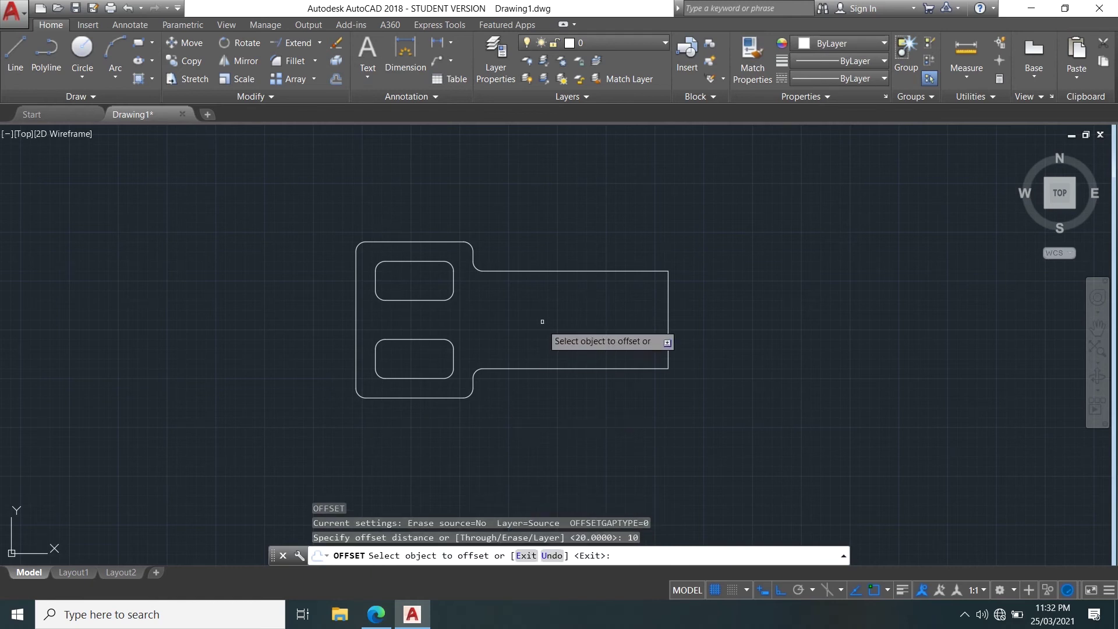
left_click(571, 272)
left_click(560, 308)
left_click(572, 368)
left_click(576, 347)
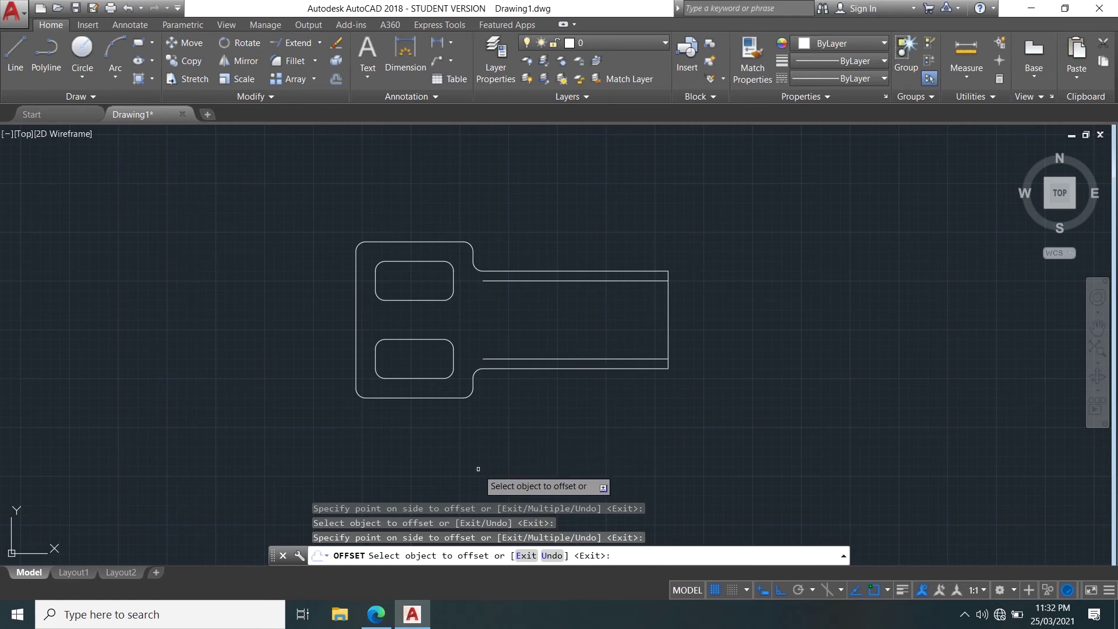
- Check the slot width in the reference, and offset both inner lines of the narrow section inward by 20
left_click(376, 615)
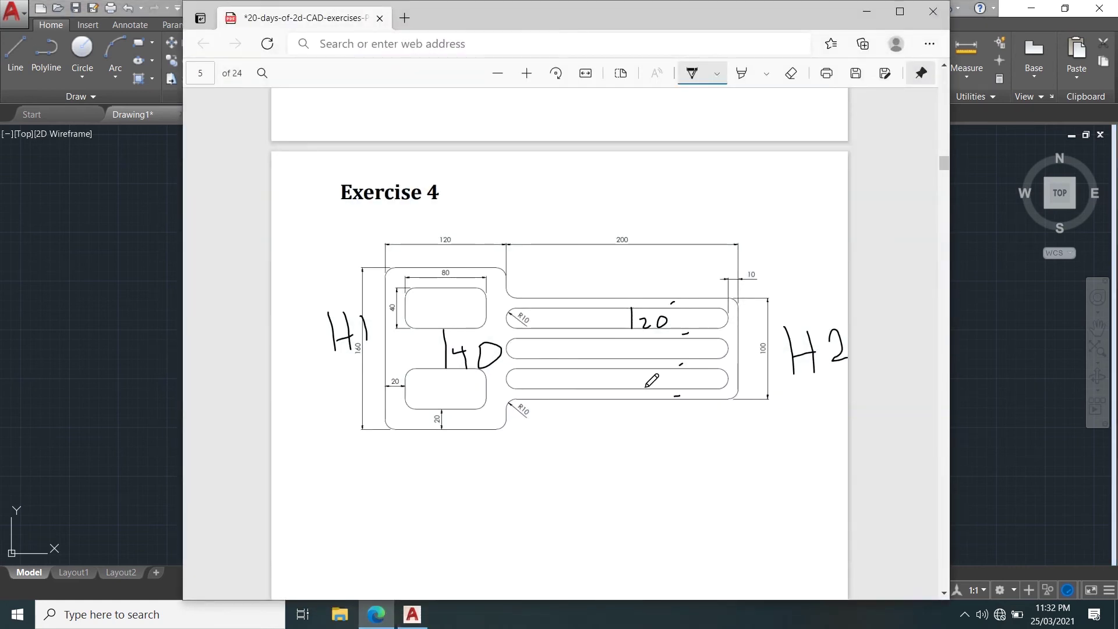
left_click(867, 11)
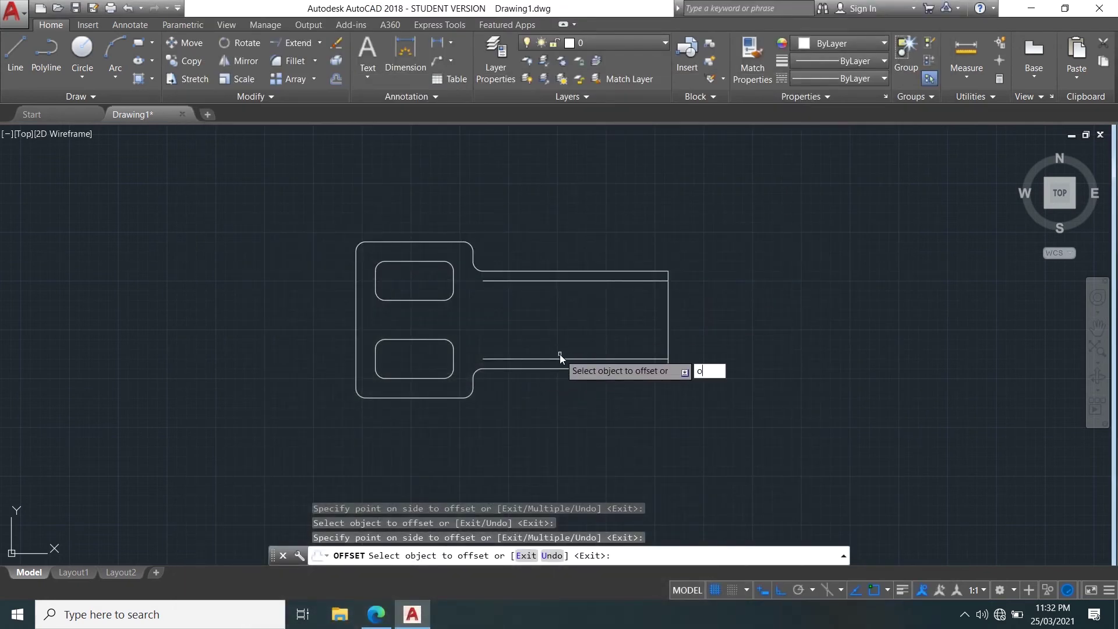
key("Escape")
key("Return")
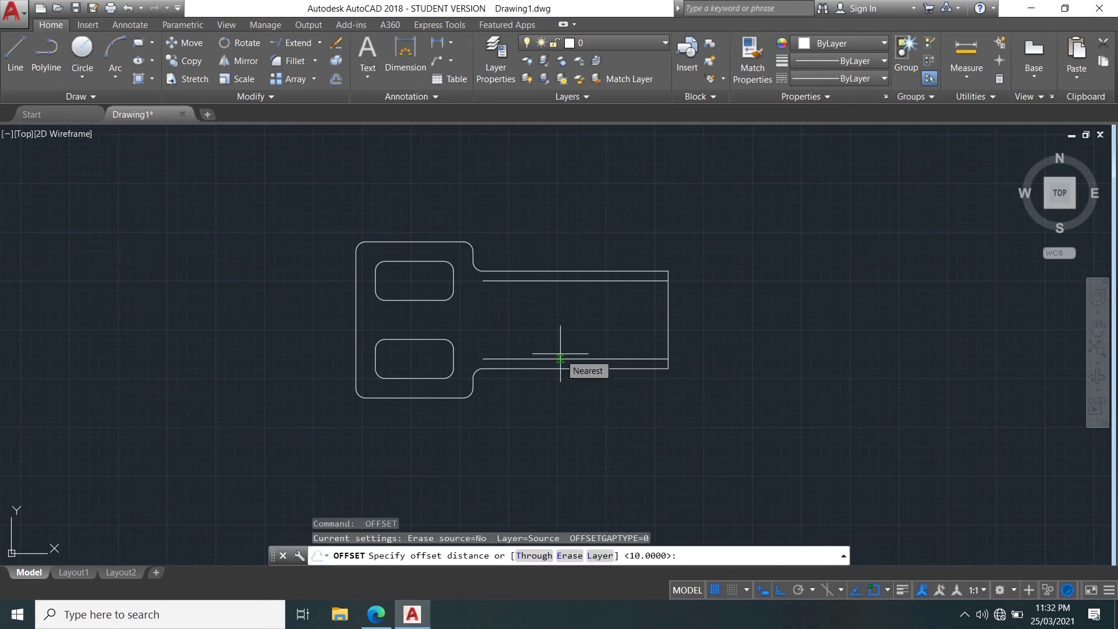
type("20")
key("Return")
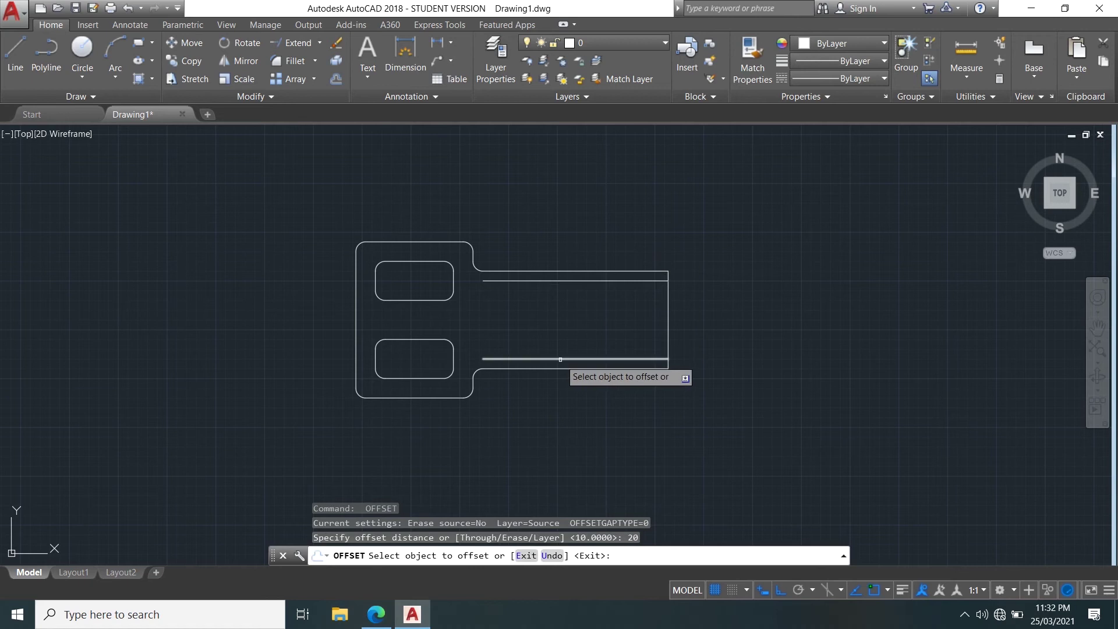
left_click(560, 360)
left_click(571, 336)
left_click(574, 282)
left_click(574, 309)
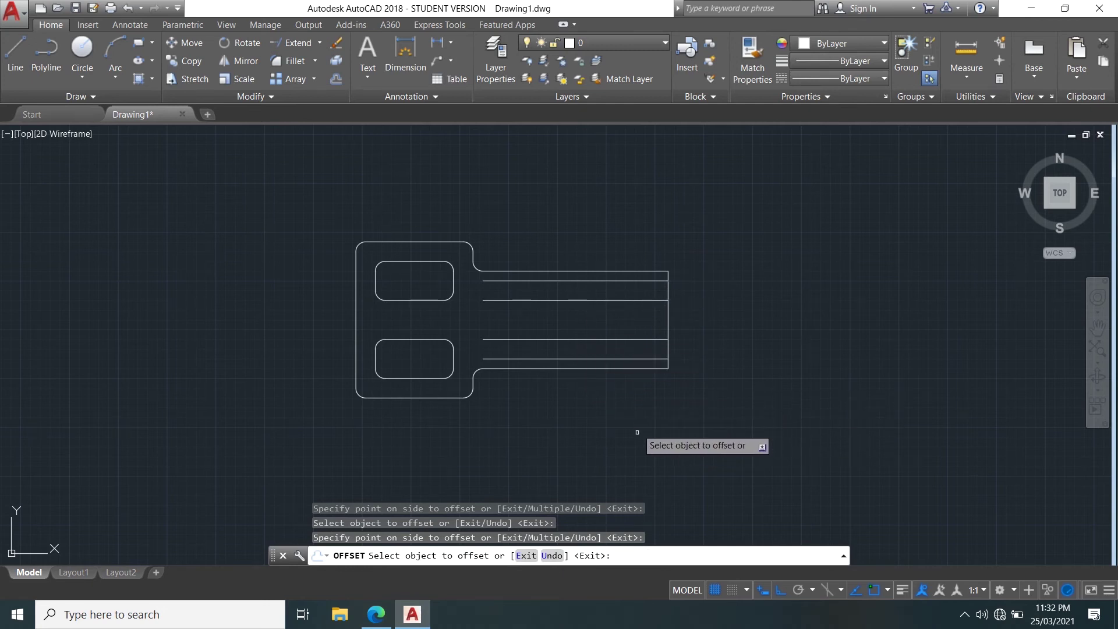
key("Escape")
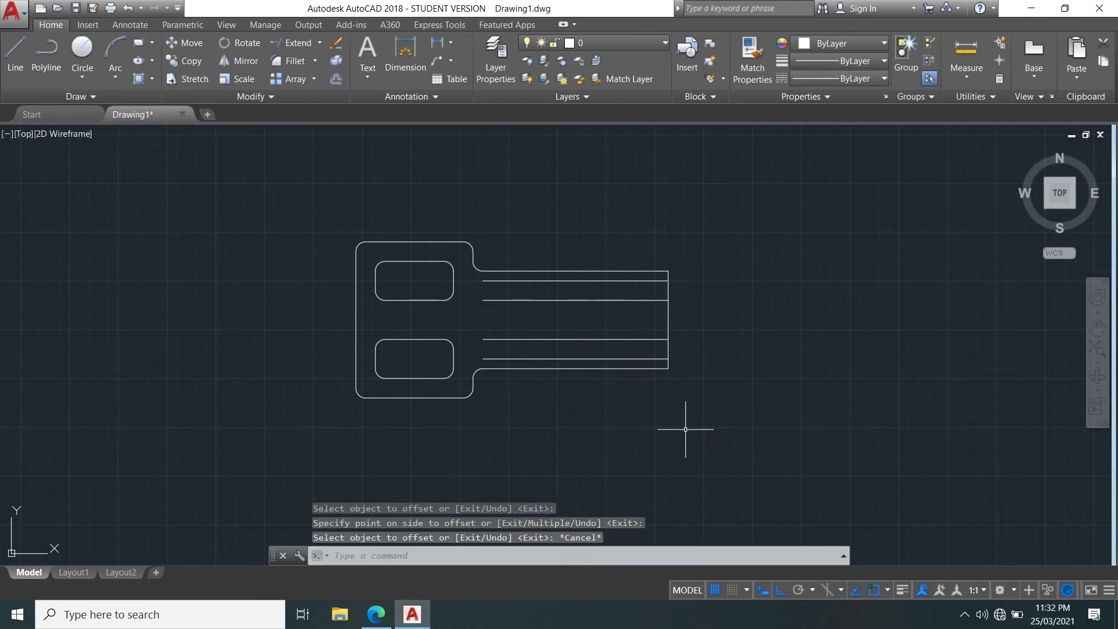
- Offset the inner edge lines of the upper and lower slots toward the middle of the narrow section by 10
key("Return")
type("10")
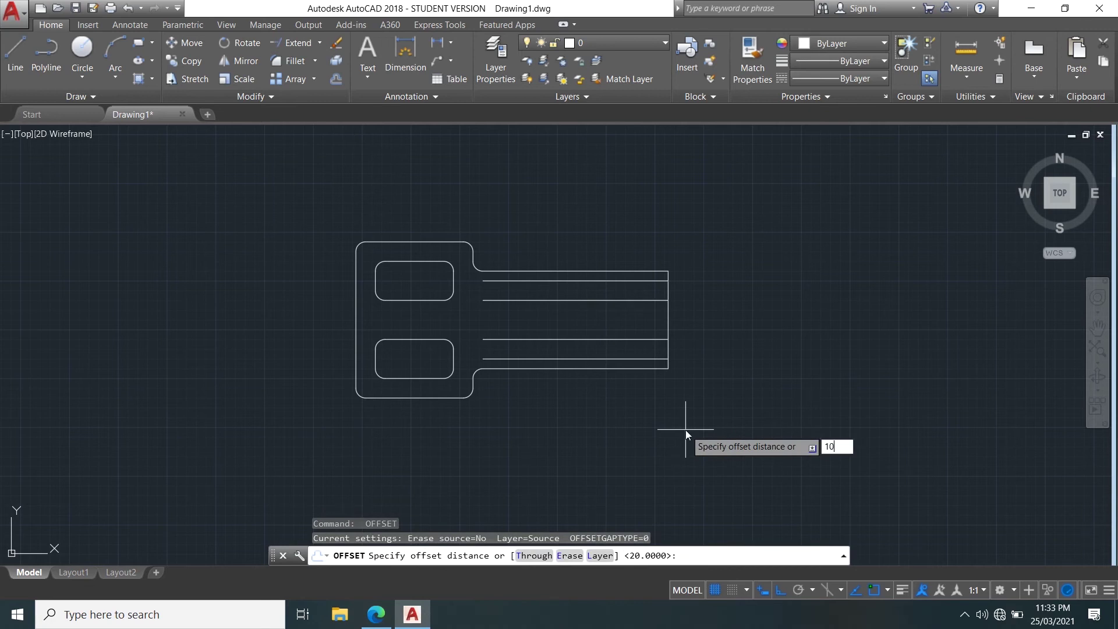
key("Return")
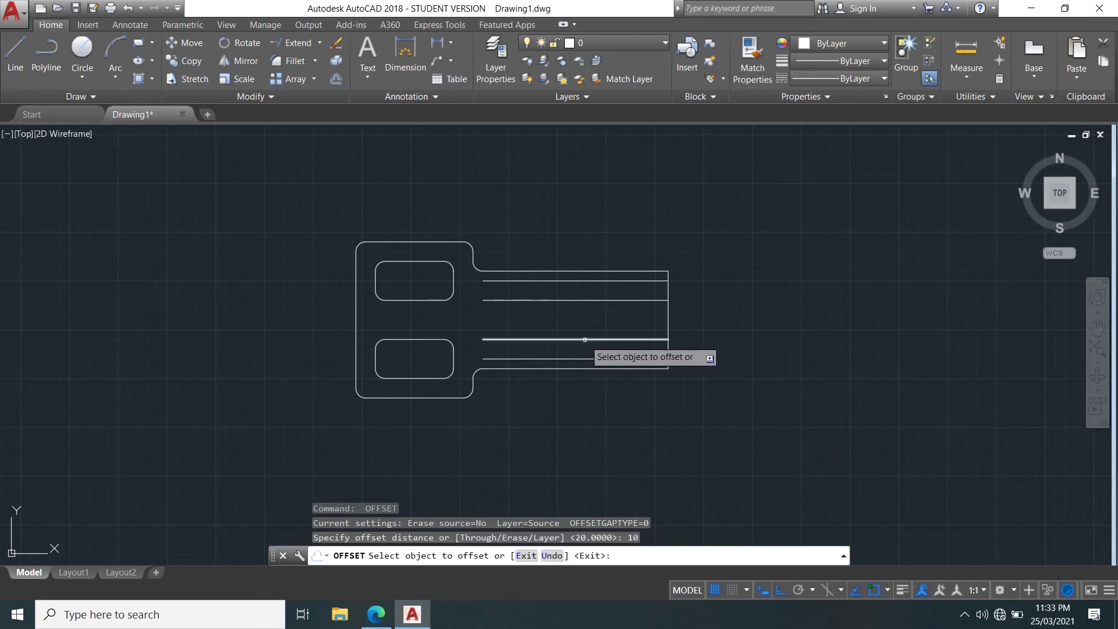
left_click(582, 339)
left_click(574, 326)
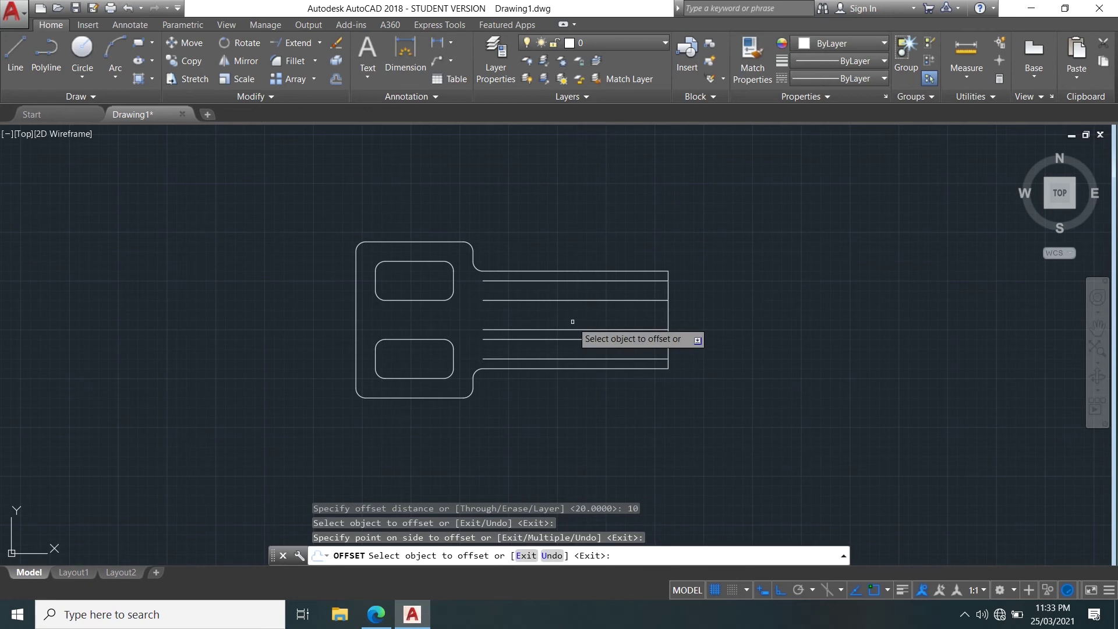
left_click(585, 300)
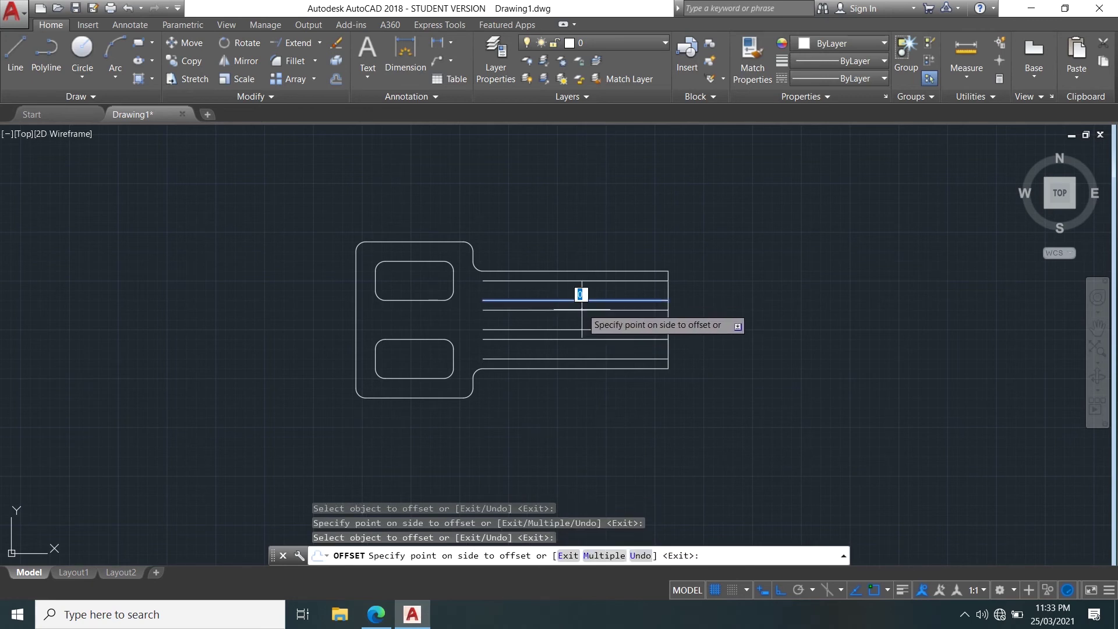
left_click(572, 306)
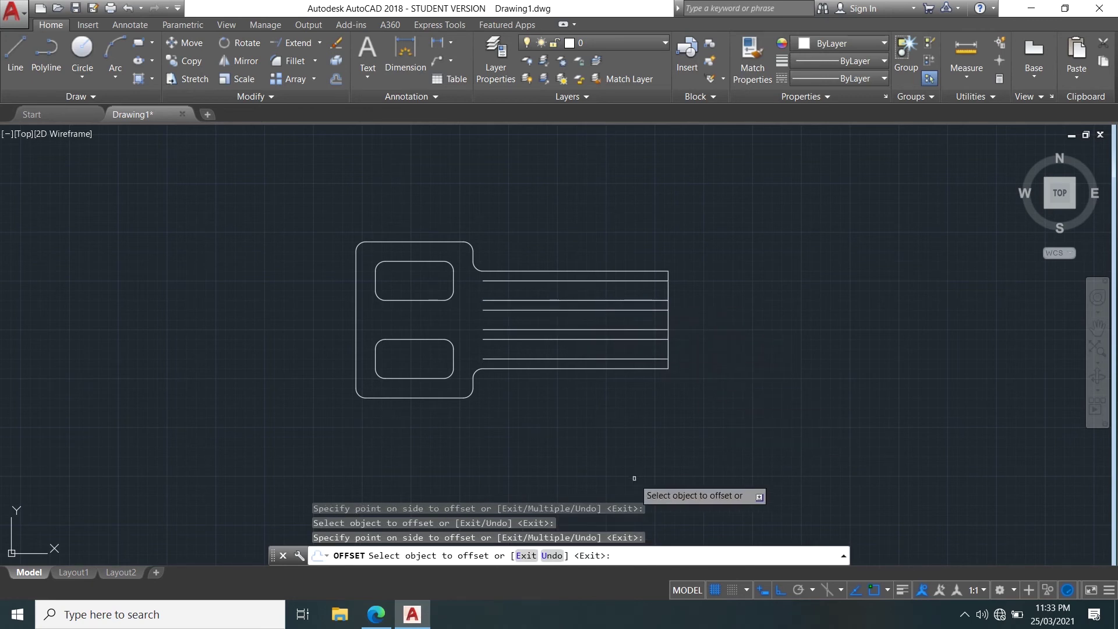
key("Escape")
- Check the slots' end clearance in the Exercise 4 reference, and offset the right end edge of the narrow section inward by 10
scroll(501, 329, "up", 3)
scroll(581, 327, "down", 5)
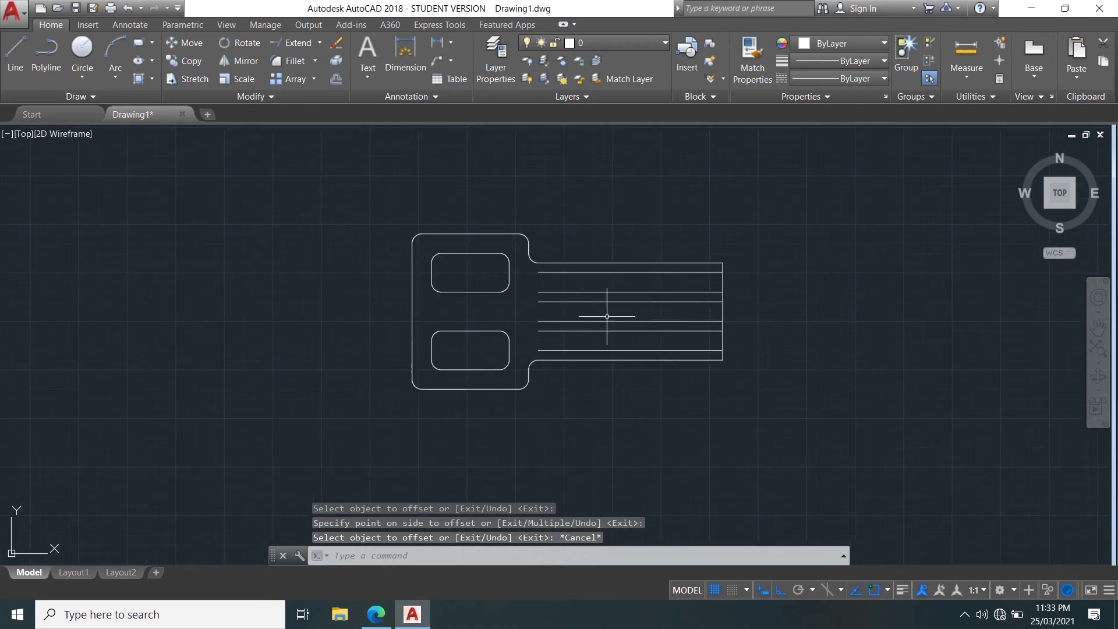
scroll(604, 314, "up", 4)
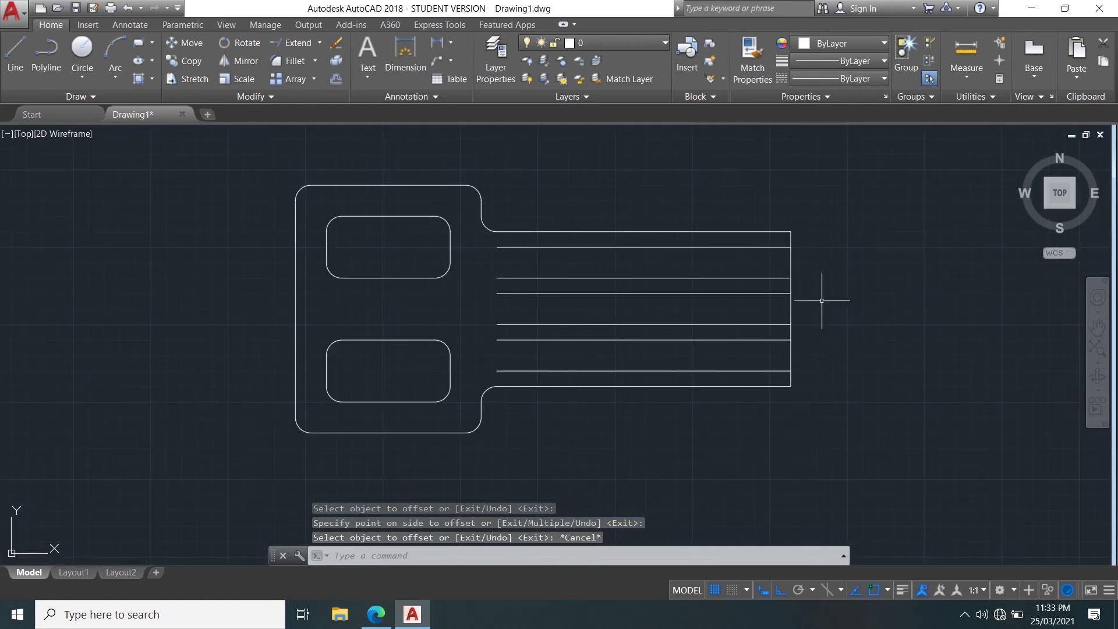
left_click(376, 615)
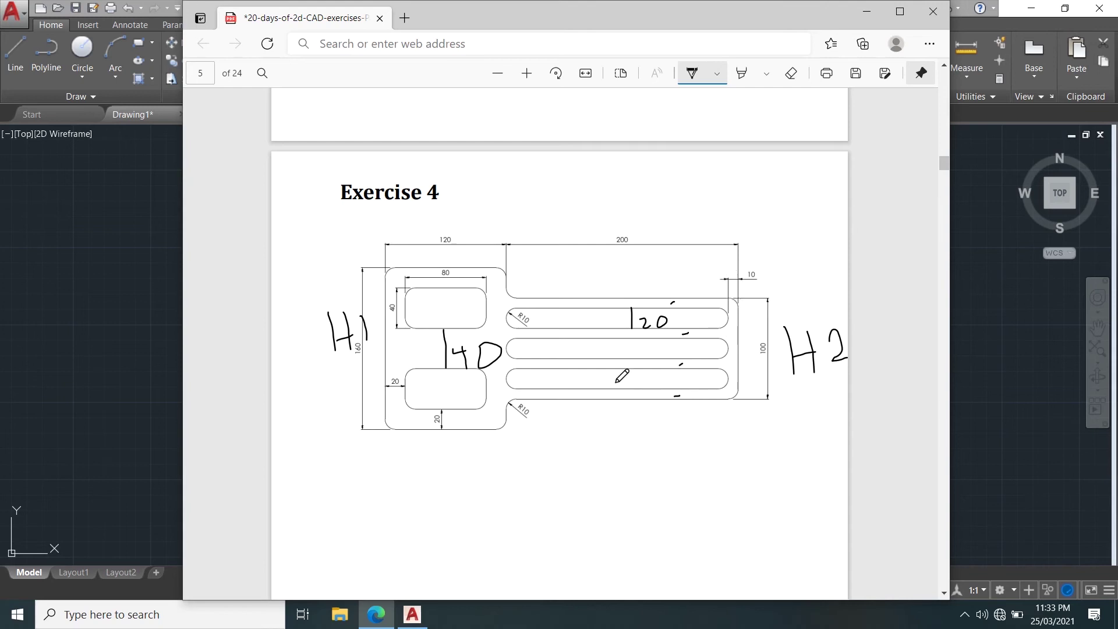
left_click(867, 13)
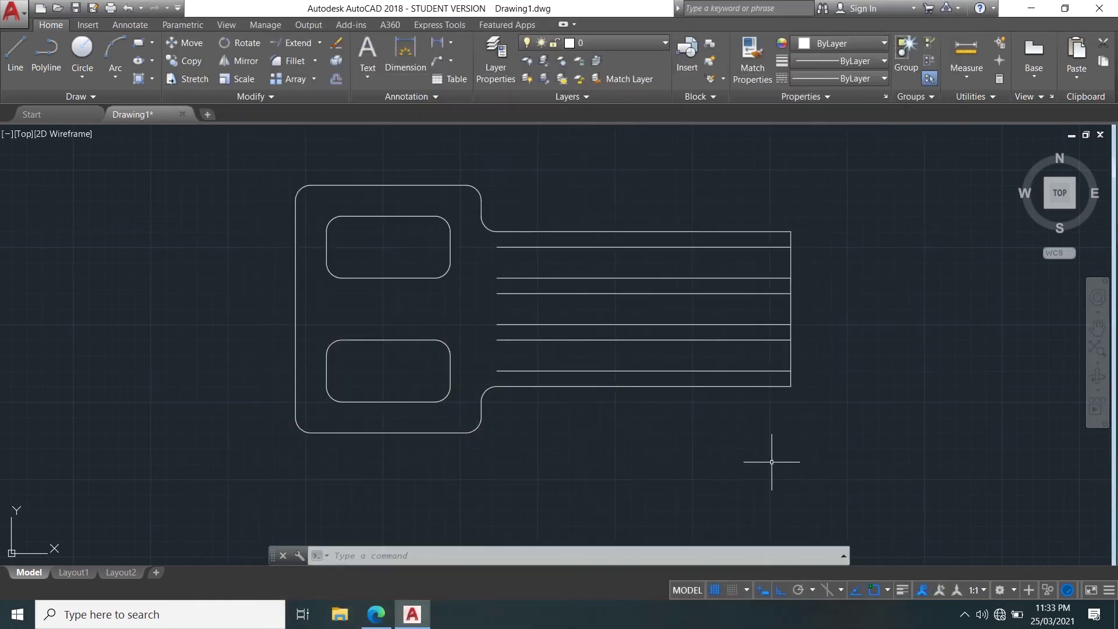
type("o")
key("Return")
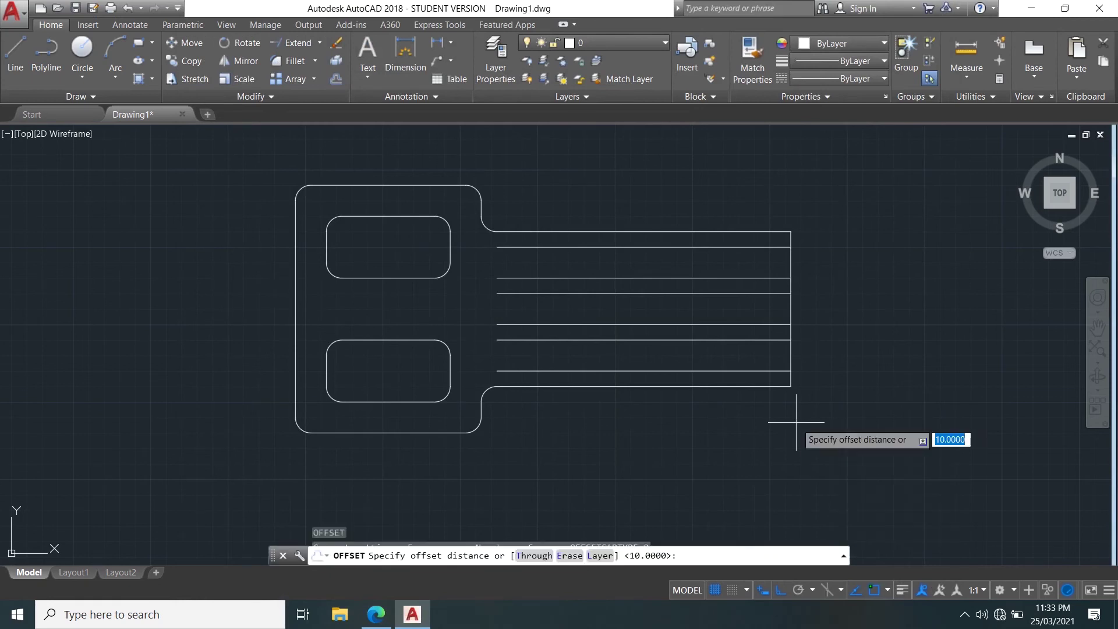
key("Return")
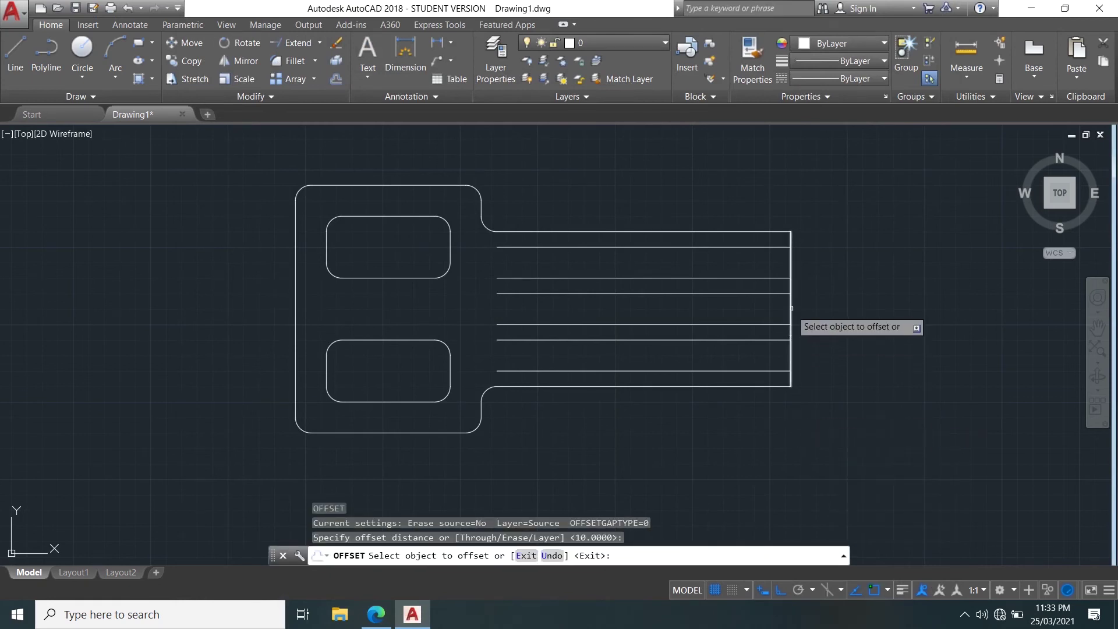
left_click(791, 313)
left_click(763, 314)
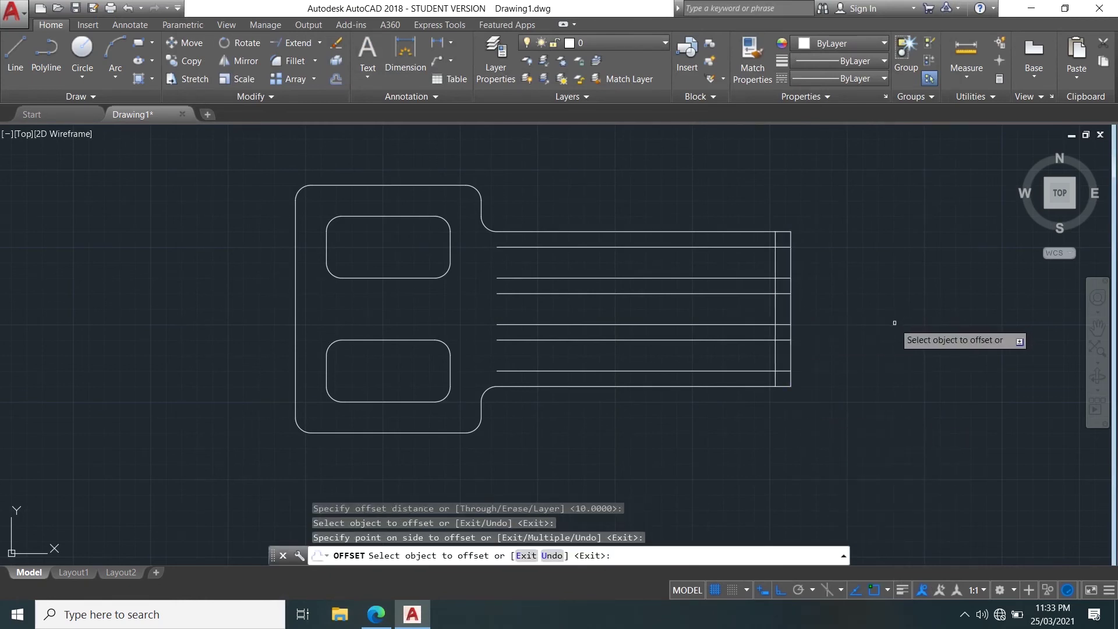
key("Escape")
- Fillet the uppermost slot line with the inner vertical line at the right end, using radius 10
scroll(791, 279, "up", 2)
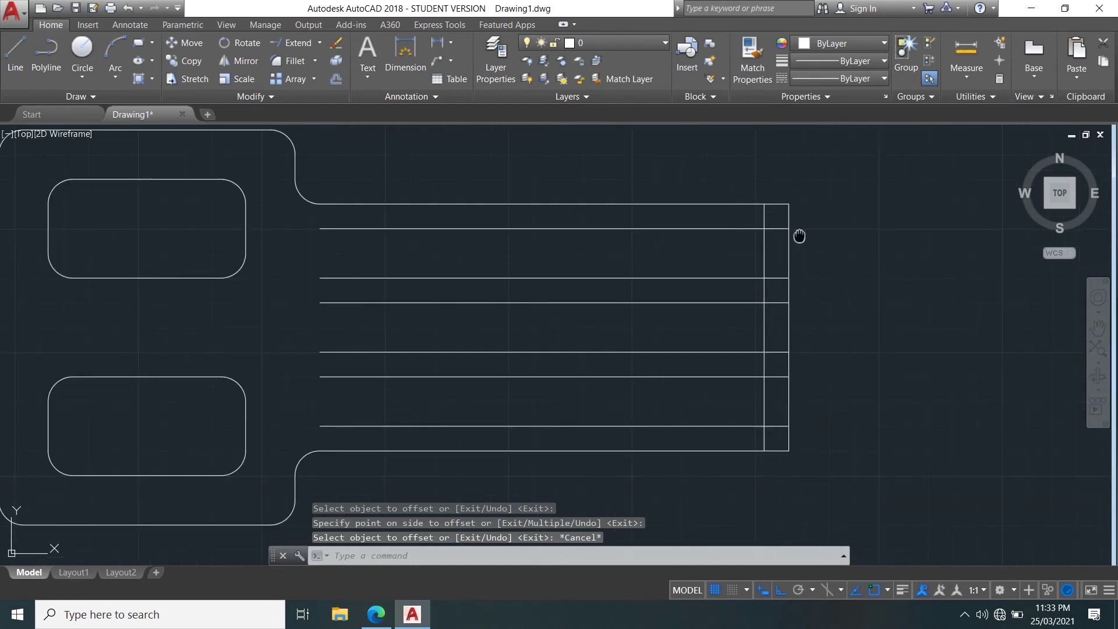
middle_click_drag(800, 236, 707, 281)
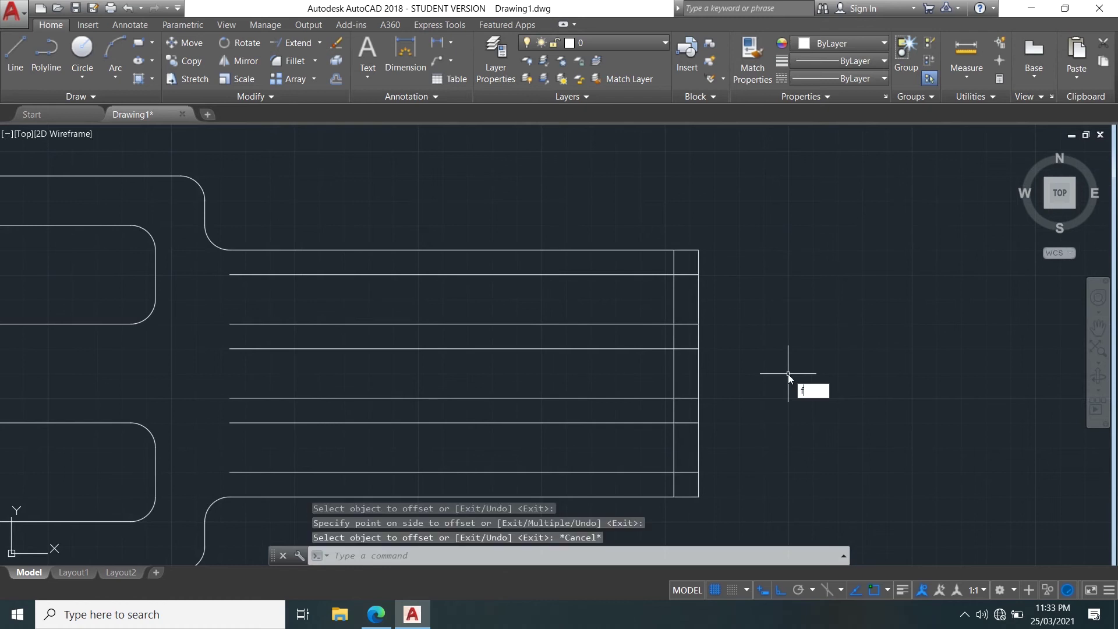
type("f")
key("Return")
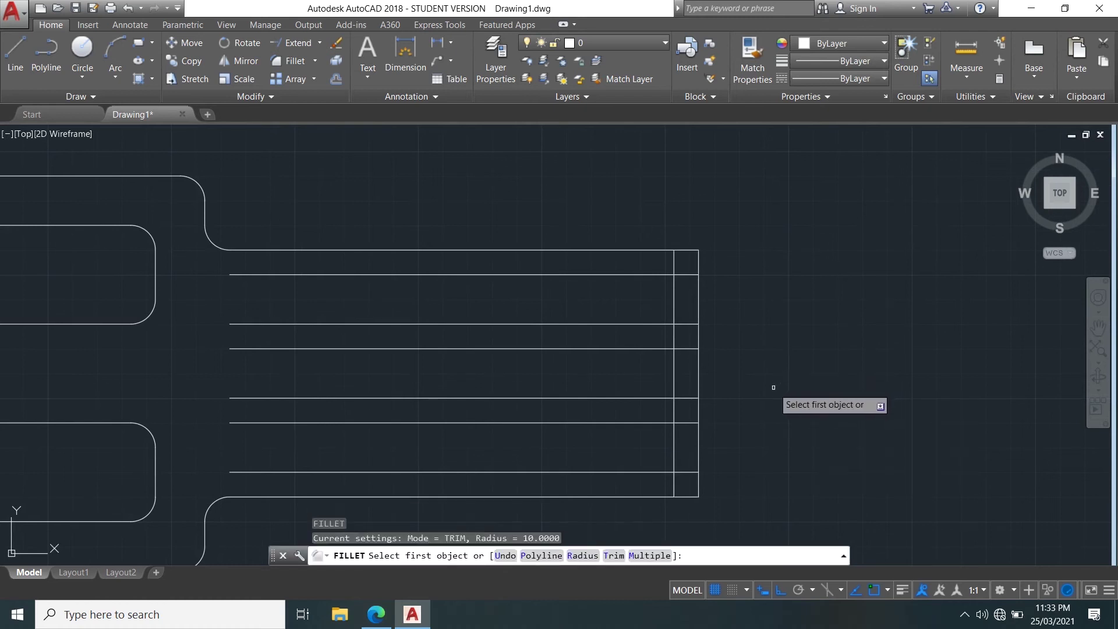
type("r")
key("Return")
key("Return")
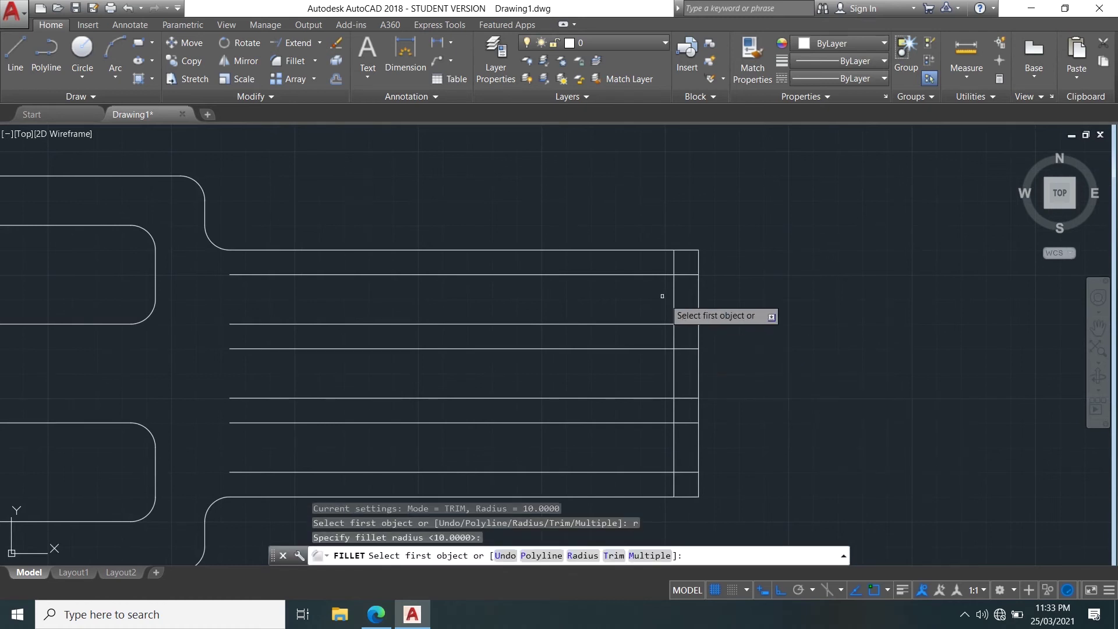
left_click(645, 273)
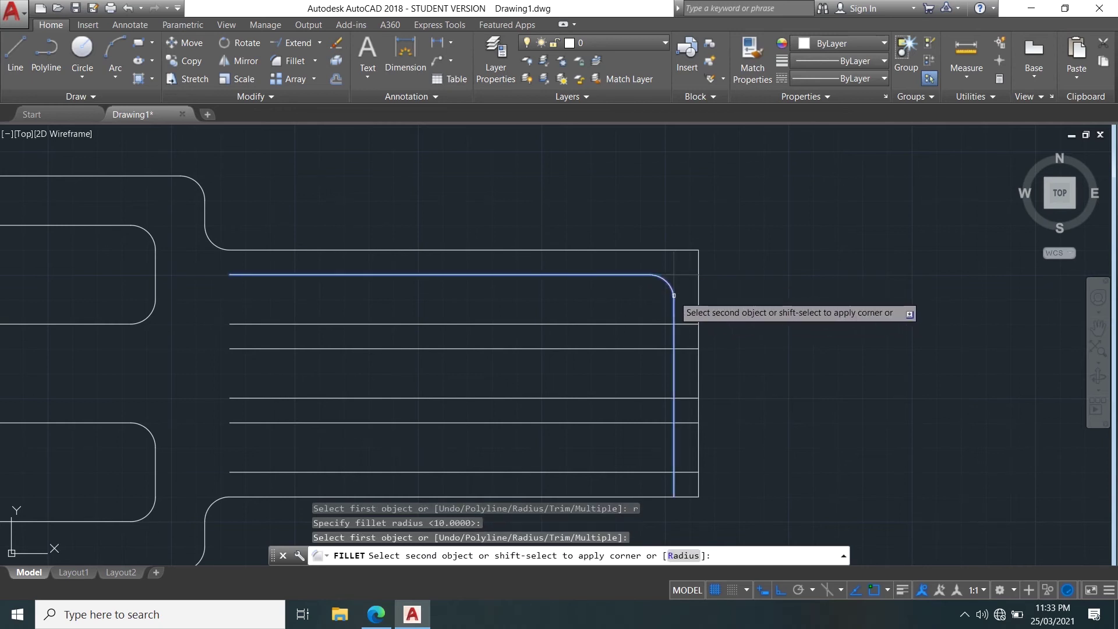
left_click(674, 295)
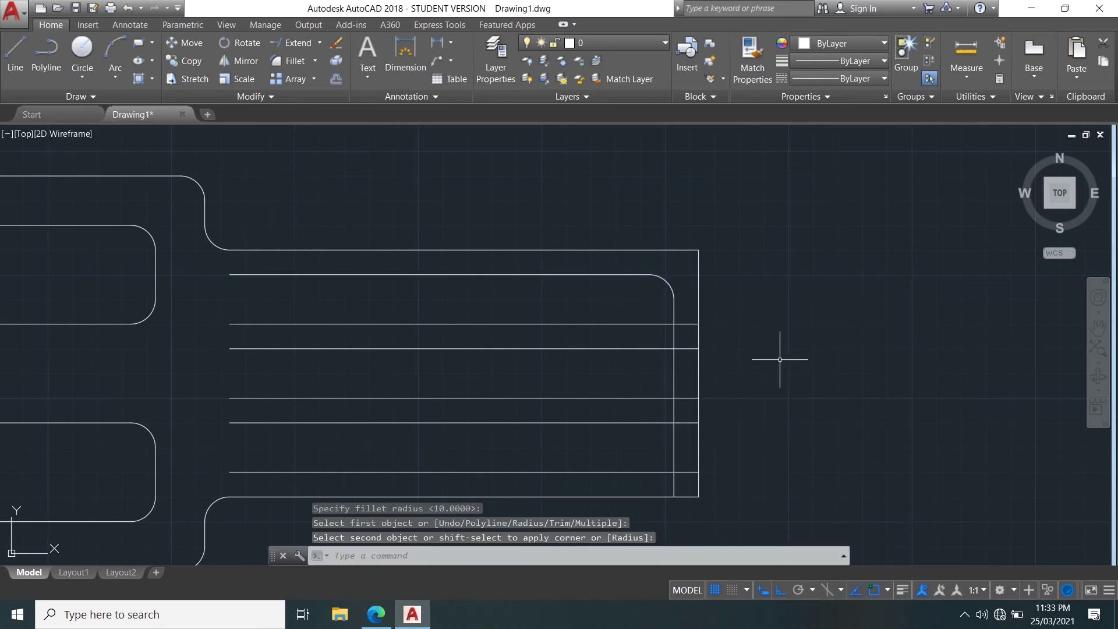
- Round the right end of the lower slot by filleting both its lines with the inner vertical line at radius 10
key("Return")
middle_click_drag(721, 469, 680, 375)
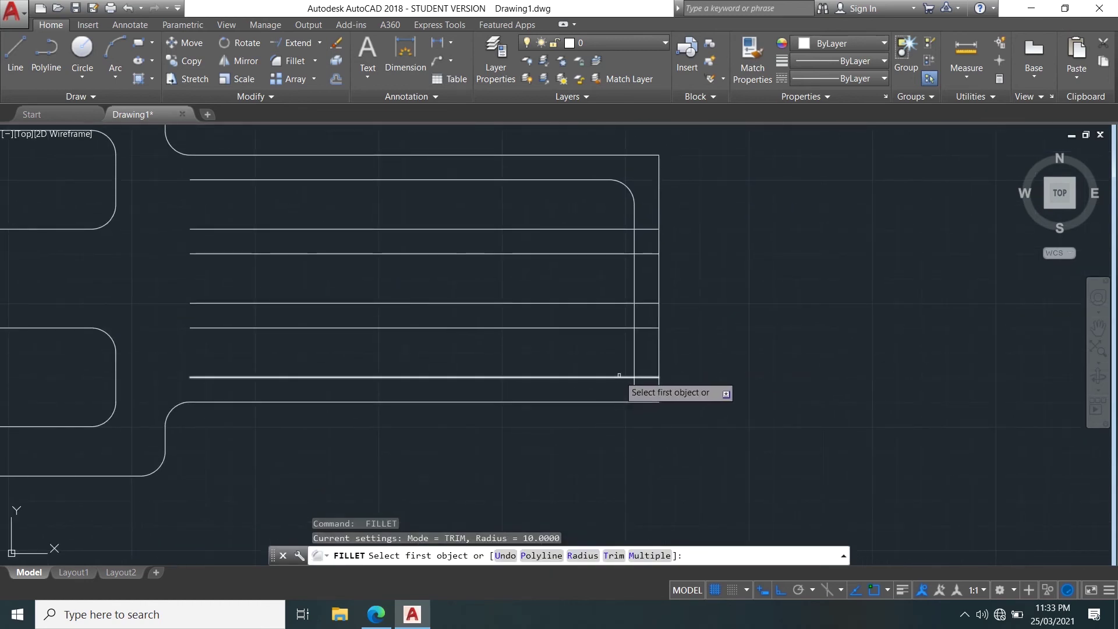
left_click(619, 376)
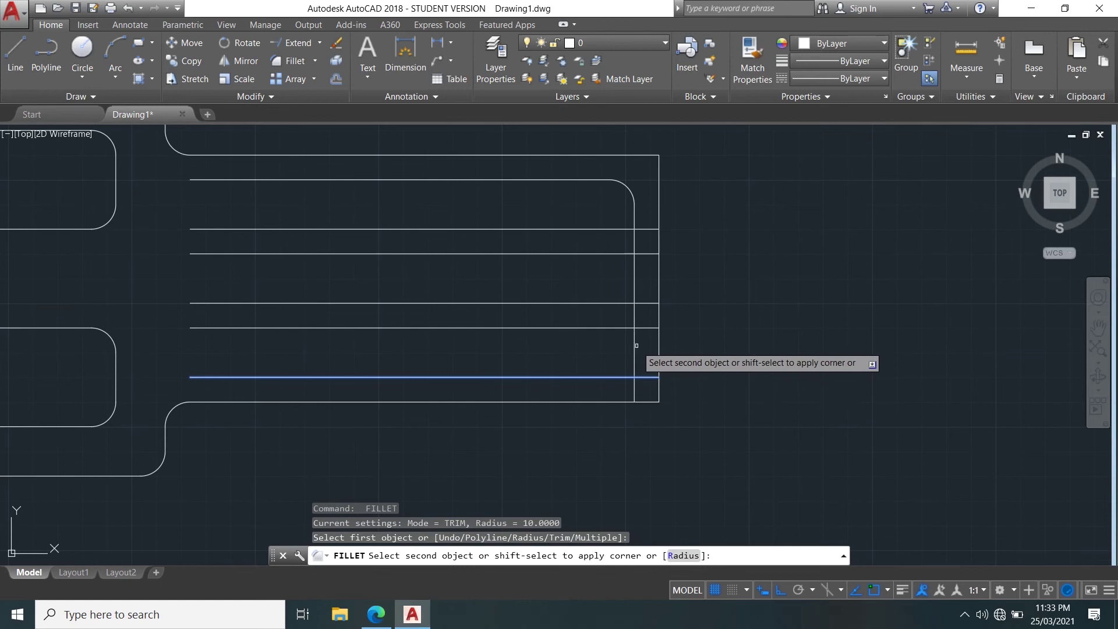
left_click(635, 349)
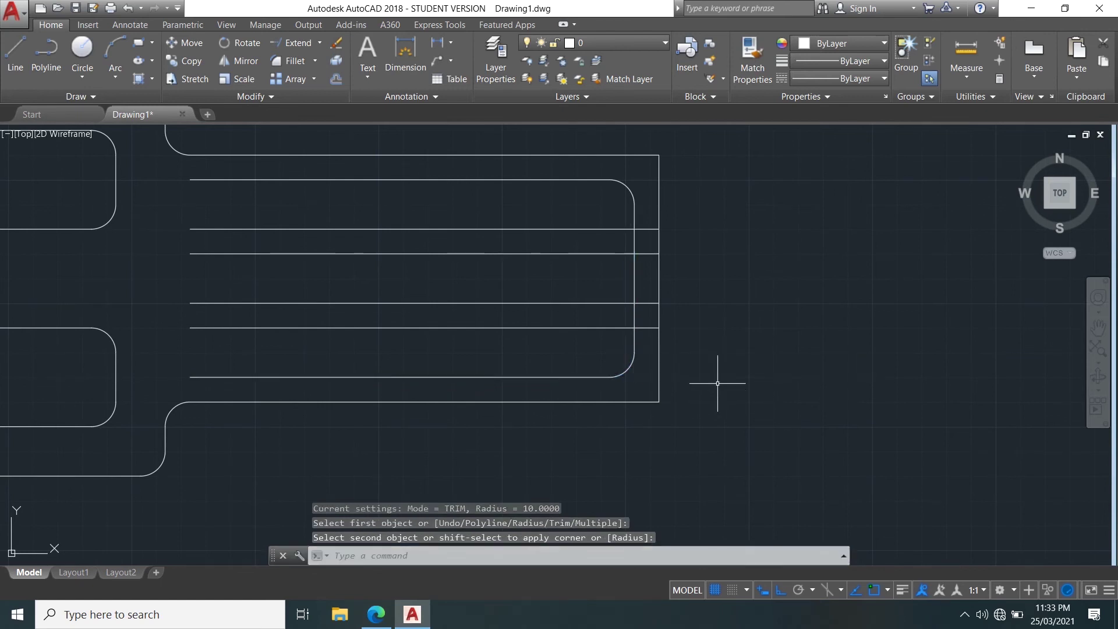
key("Return")
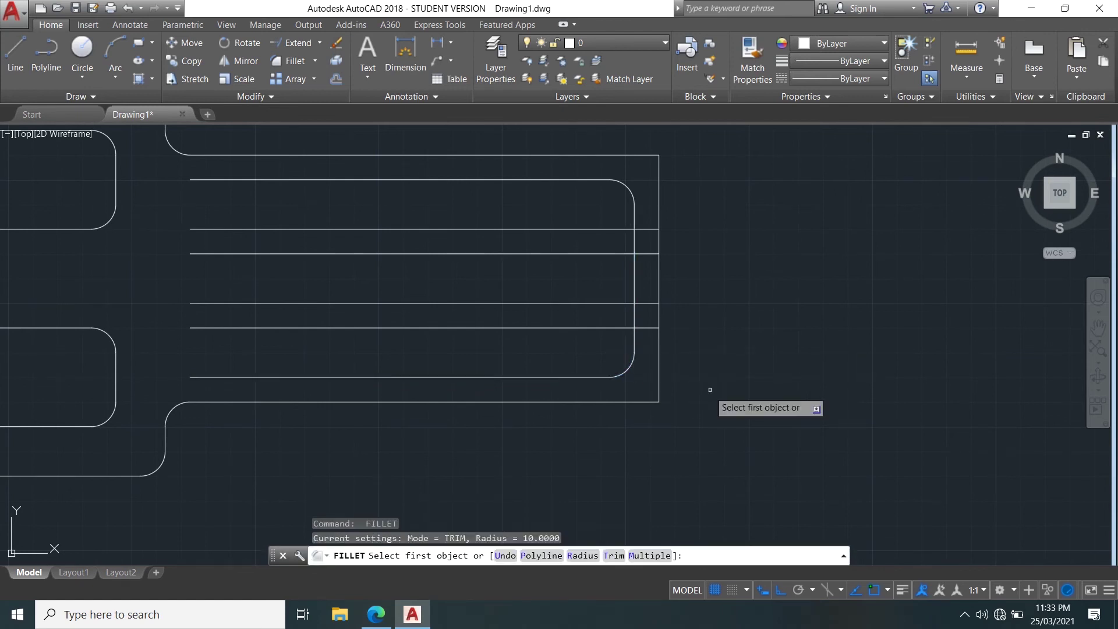
left_click(605, 330)
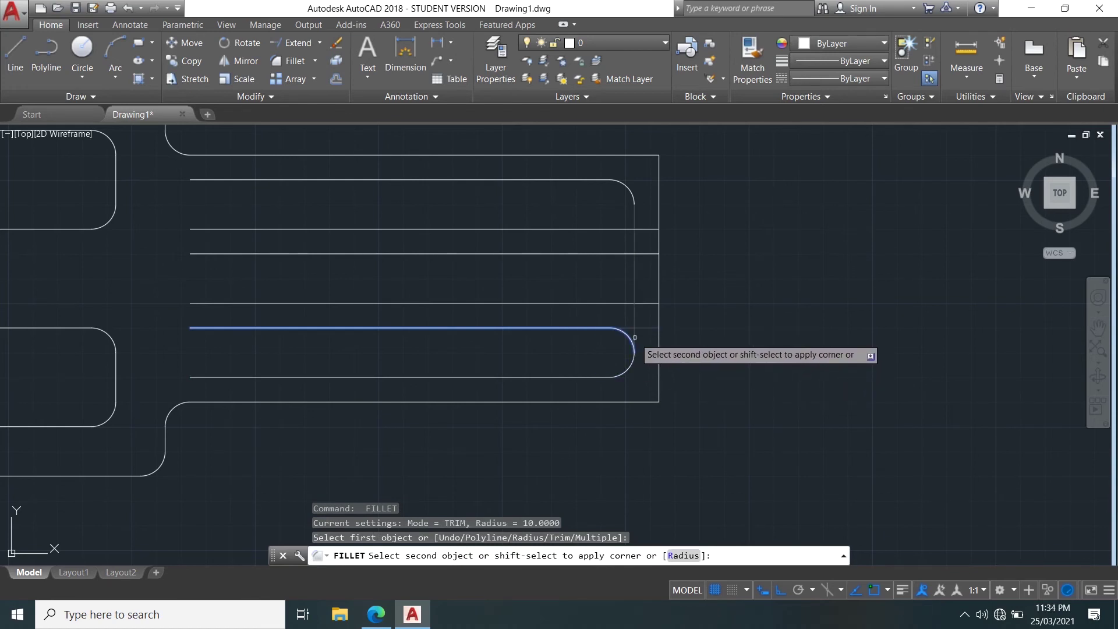
left_click(634, 339)
- Offset the right end edge of the narrow section inward by 10 again to replace the consumed vertical line
middle_click_drag(734, 346, 757, 395)
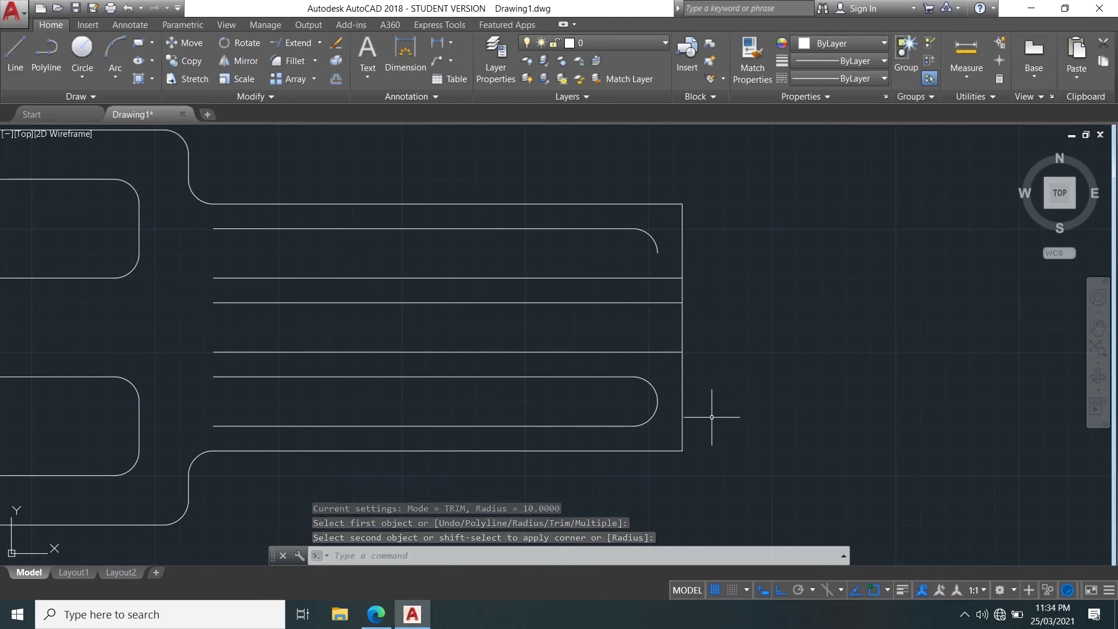
type("o")
key("Return")
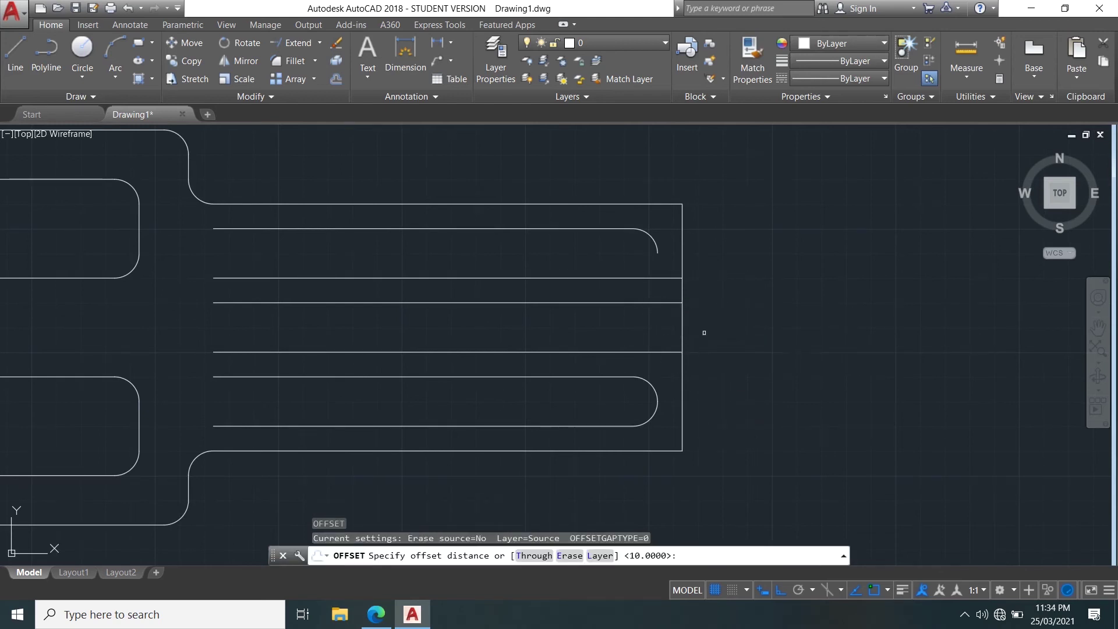
key("Return")
left_click(683, 329)
left_click(670, 319)
key("Escape")
- Fillet the upper slot's lower line with the inner vertical line at radius 10, and erase the leftover vertical segment above
type("f")
key("Return")
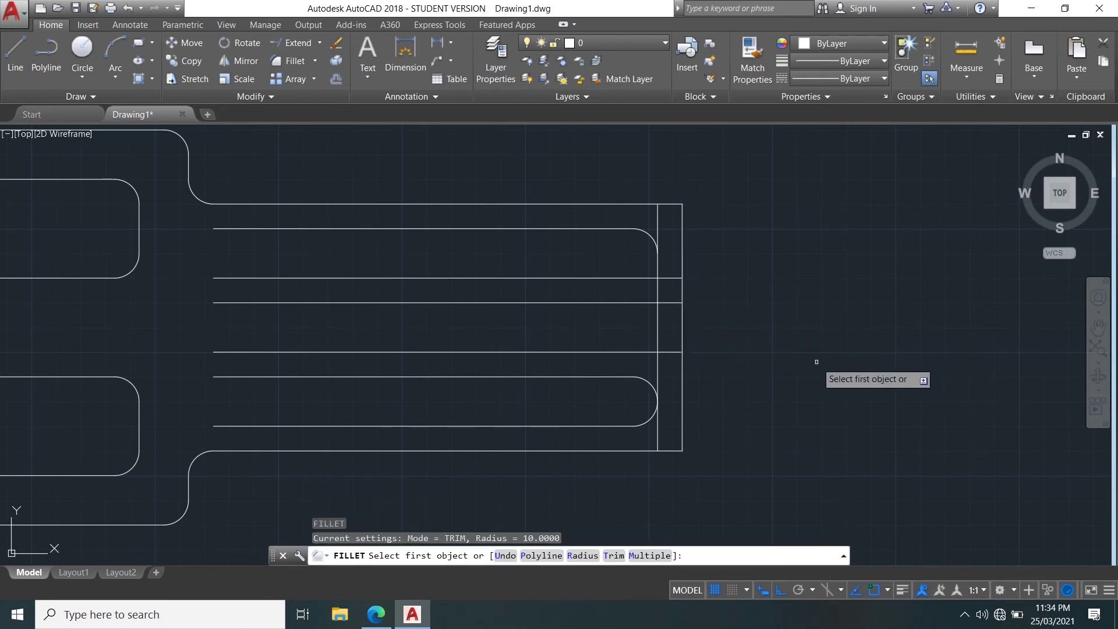
type("r")
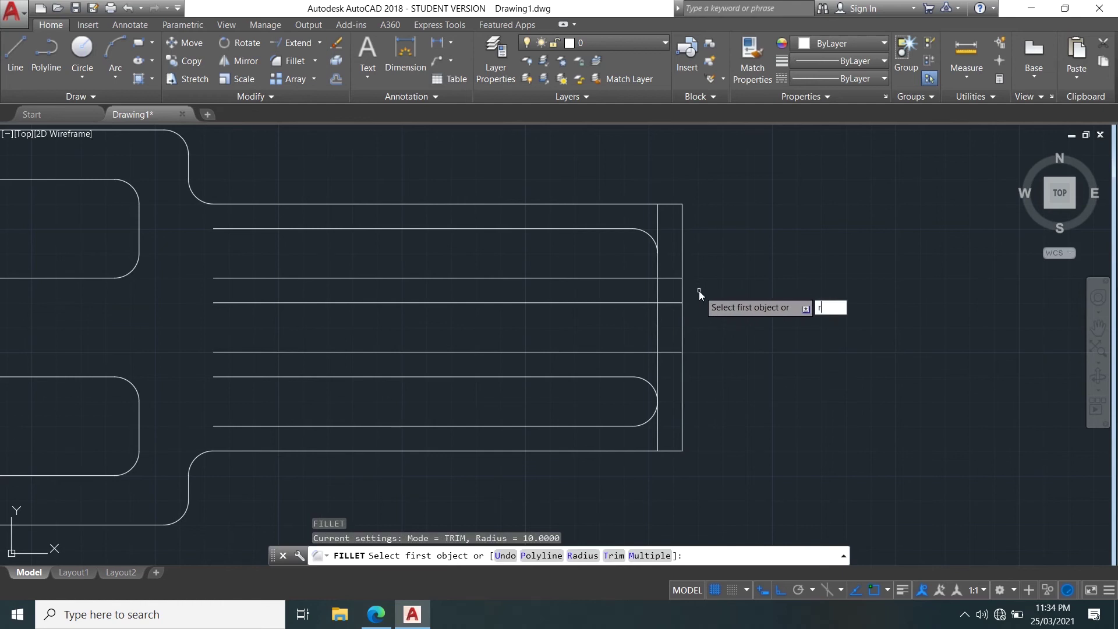
key("Return")
key("Return")
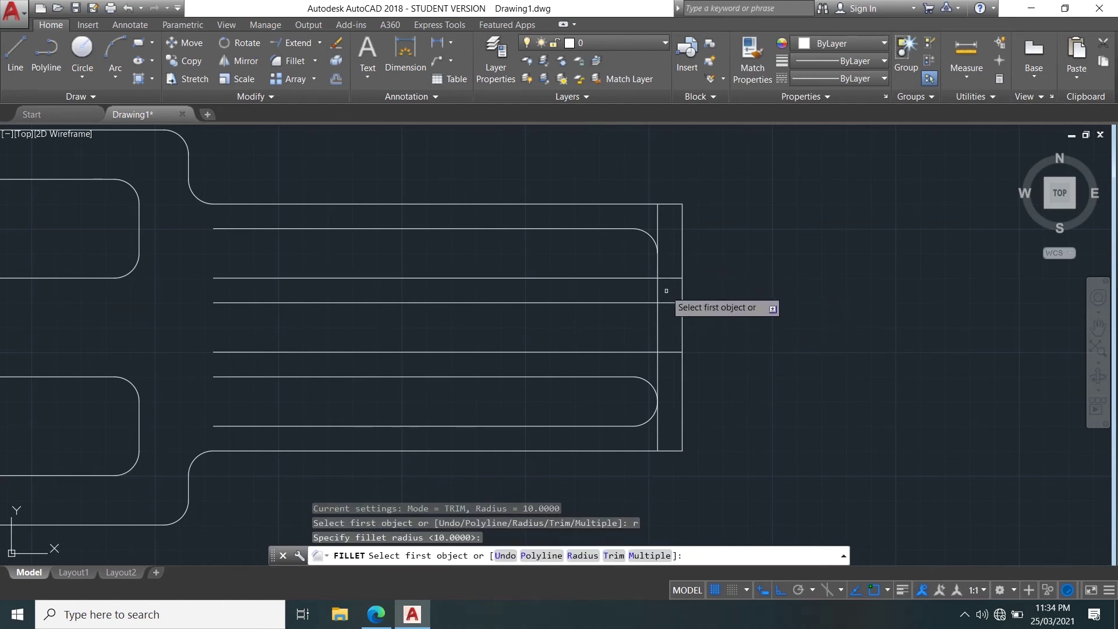
left_click(659, 298)
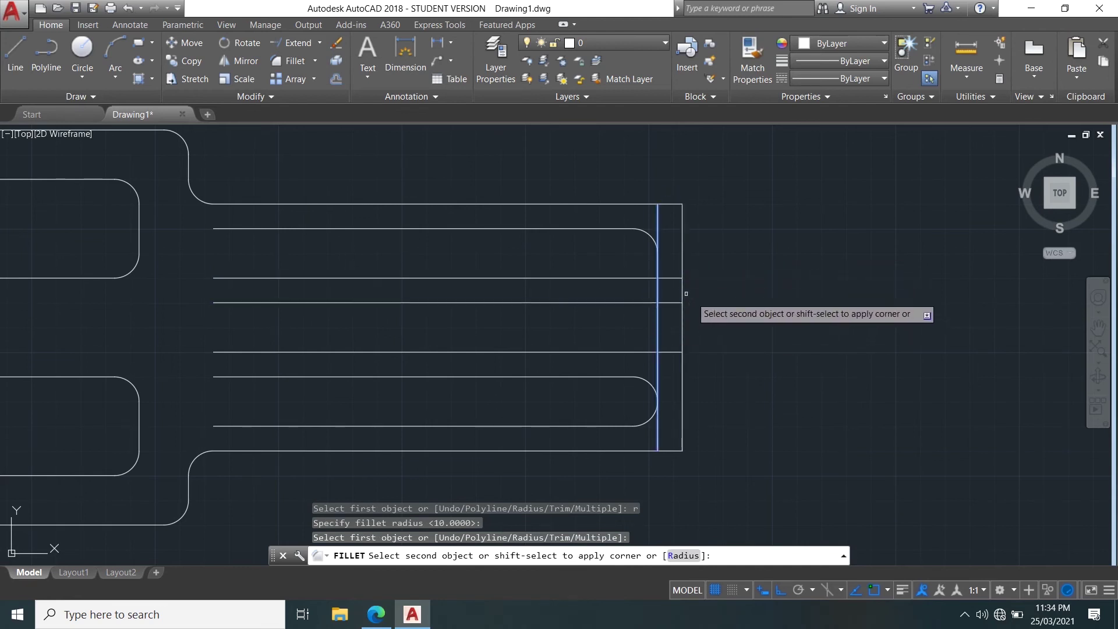
key("Escape")
key("Return")
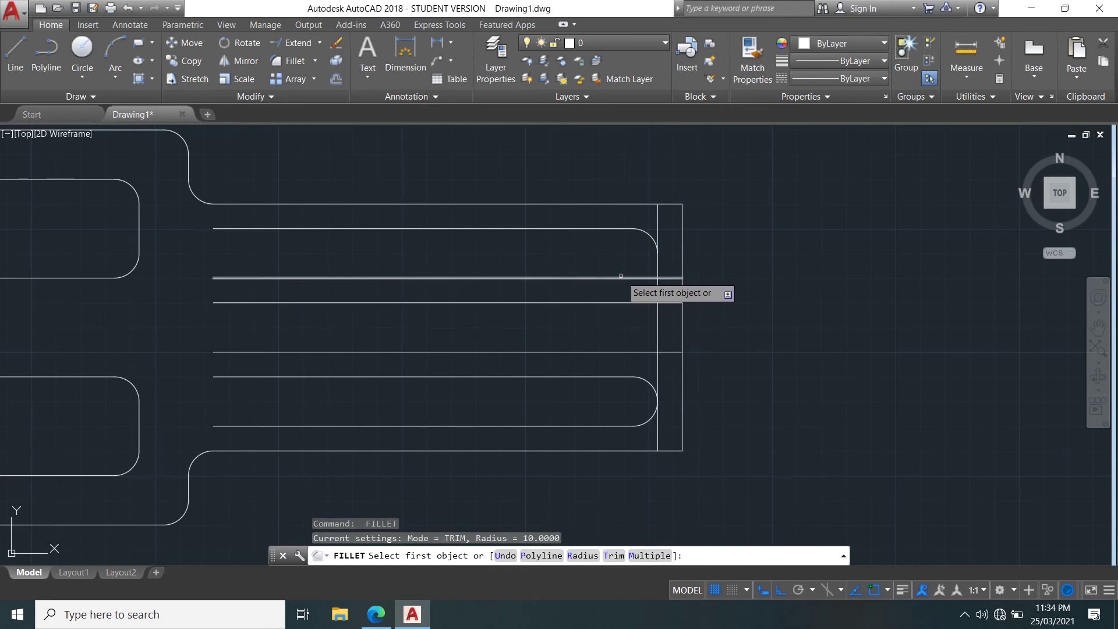
left_click(620, 278)
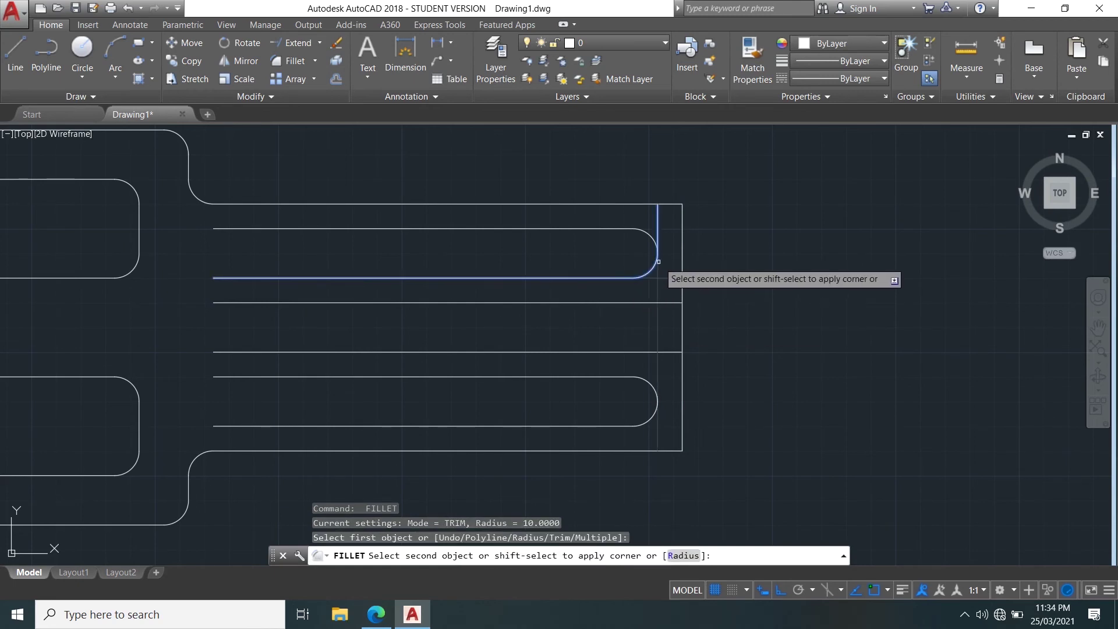
left_click(658, 265)
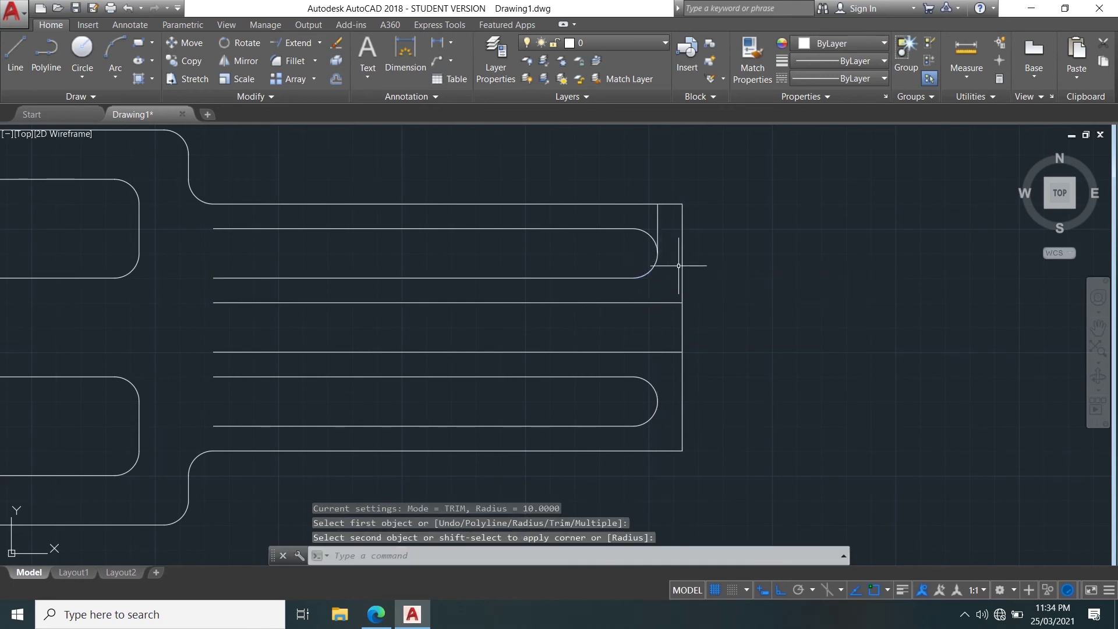
left_click(658, 220)
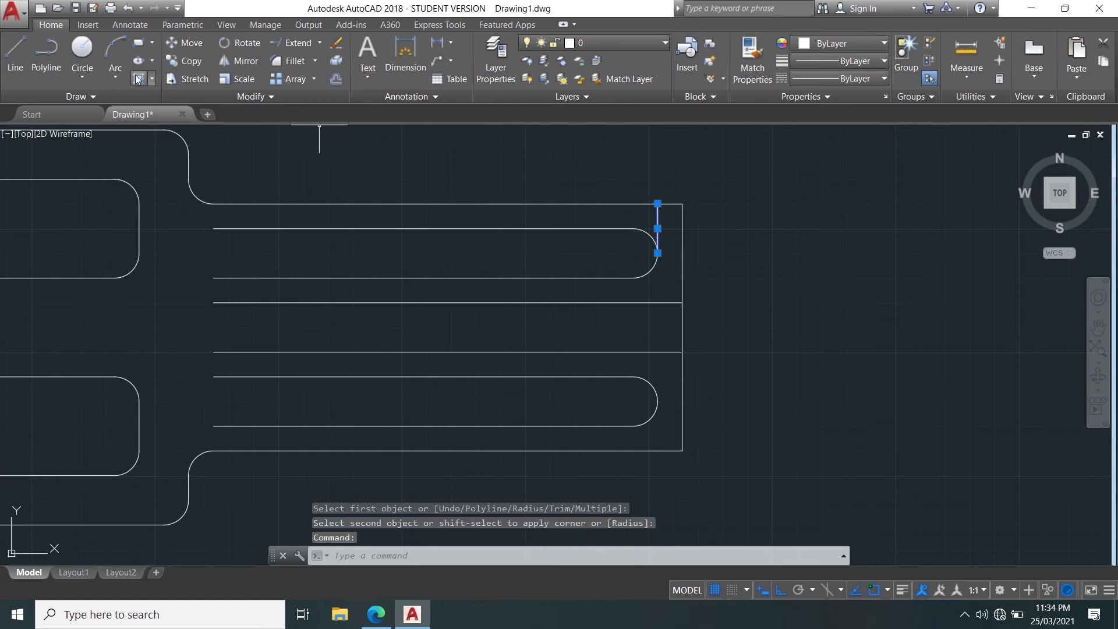
left_click(337, 43)
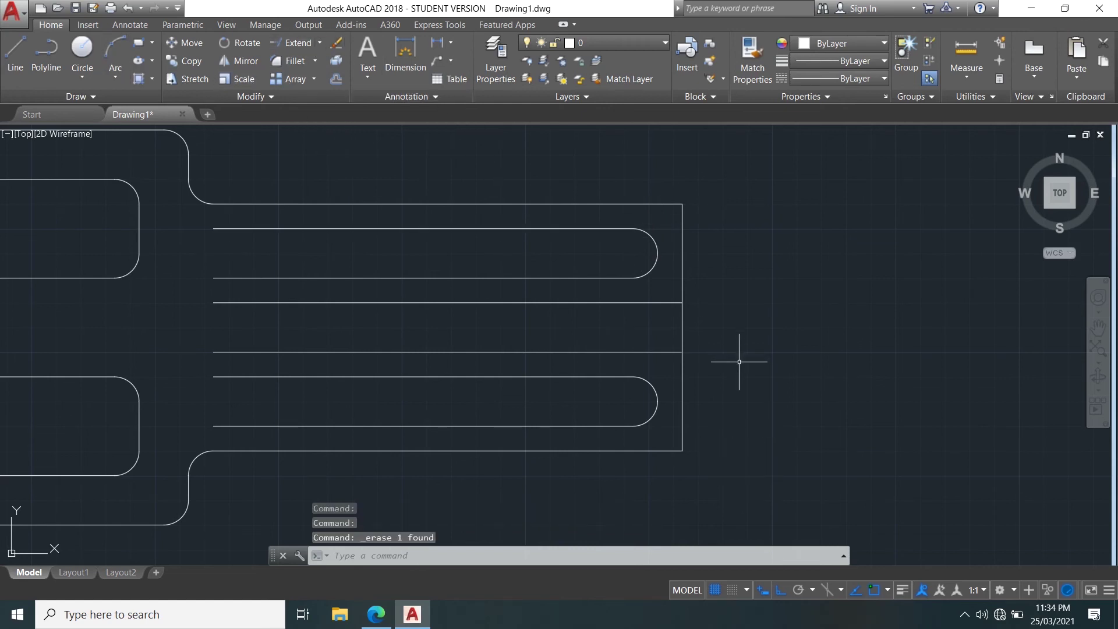
- Offset the right end edge of the narrow section inward by 10 to get a new inner vertical line
key("Return")
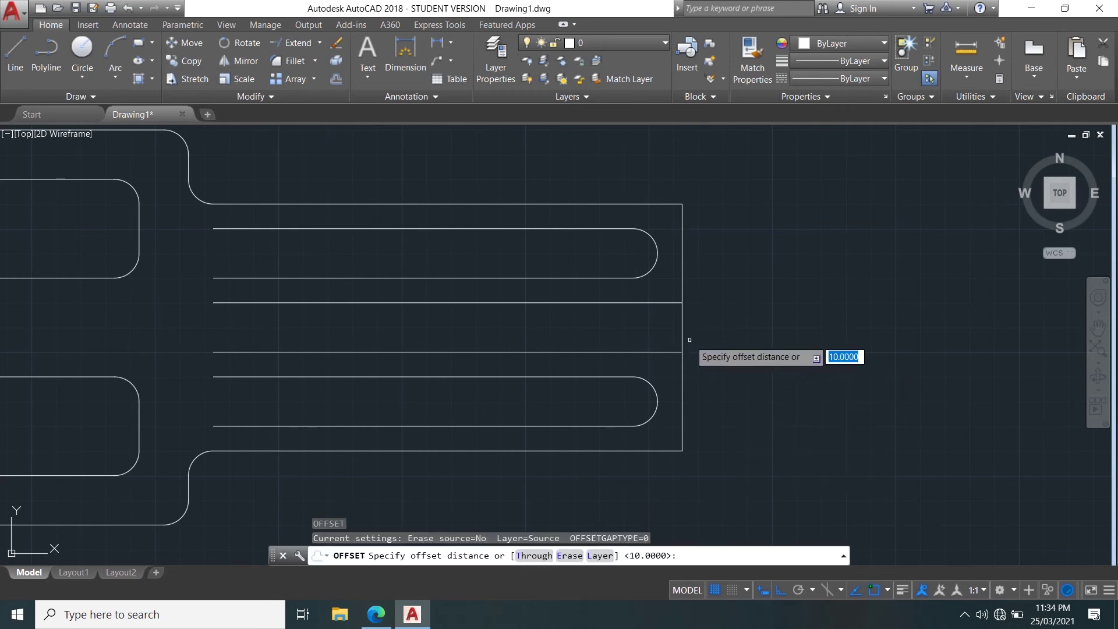
key("Return")
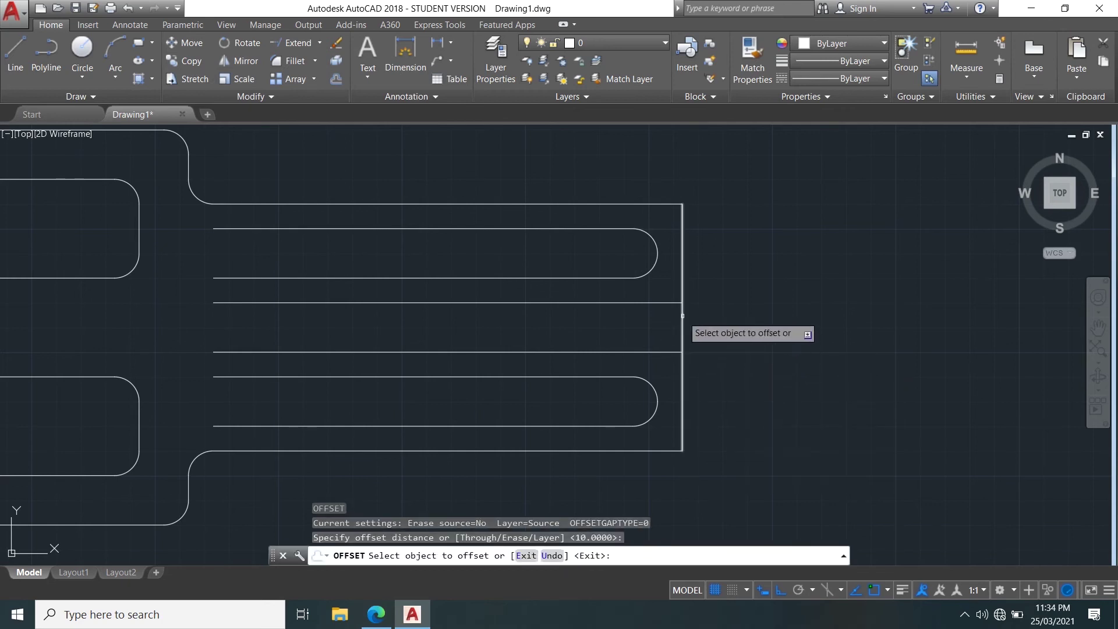
left_click(681, 320)
left_click(647, 318)
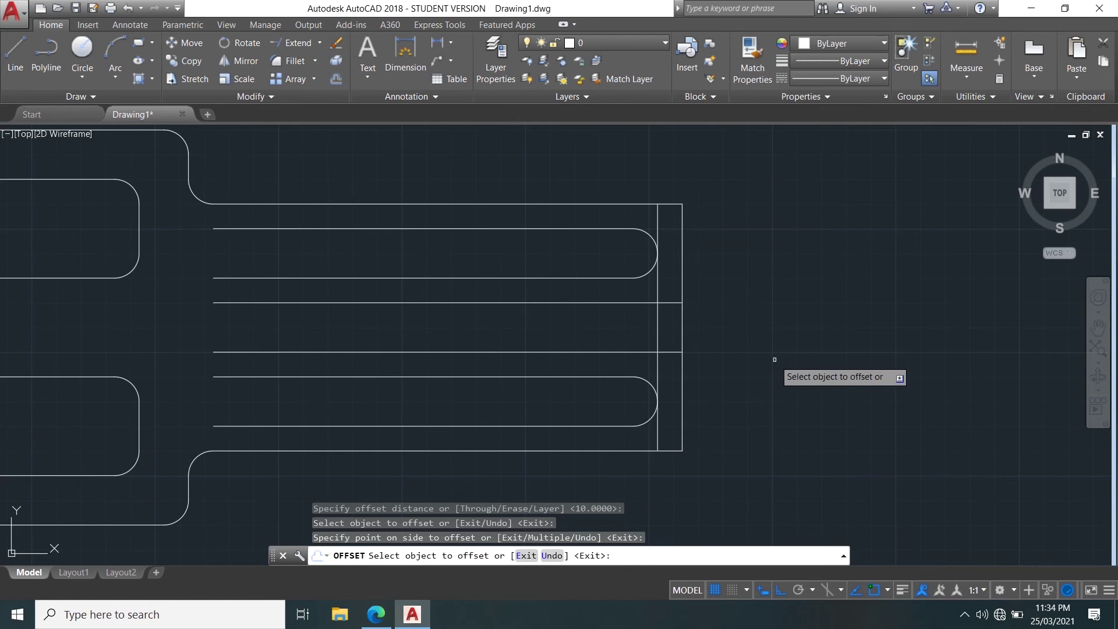
key("Escape")
- Round the right end of the middle slot by filleting both its lines with the inner vertical line at radius 10
type("f")
key("Return")
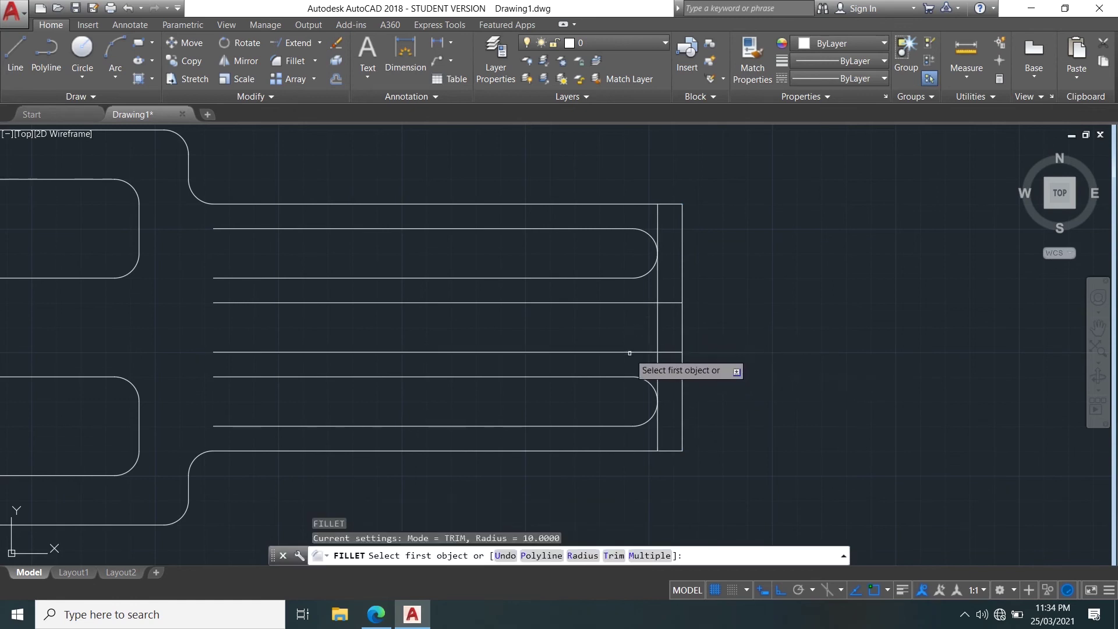
left_click(659, 365)
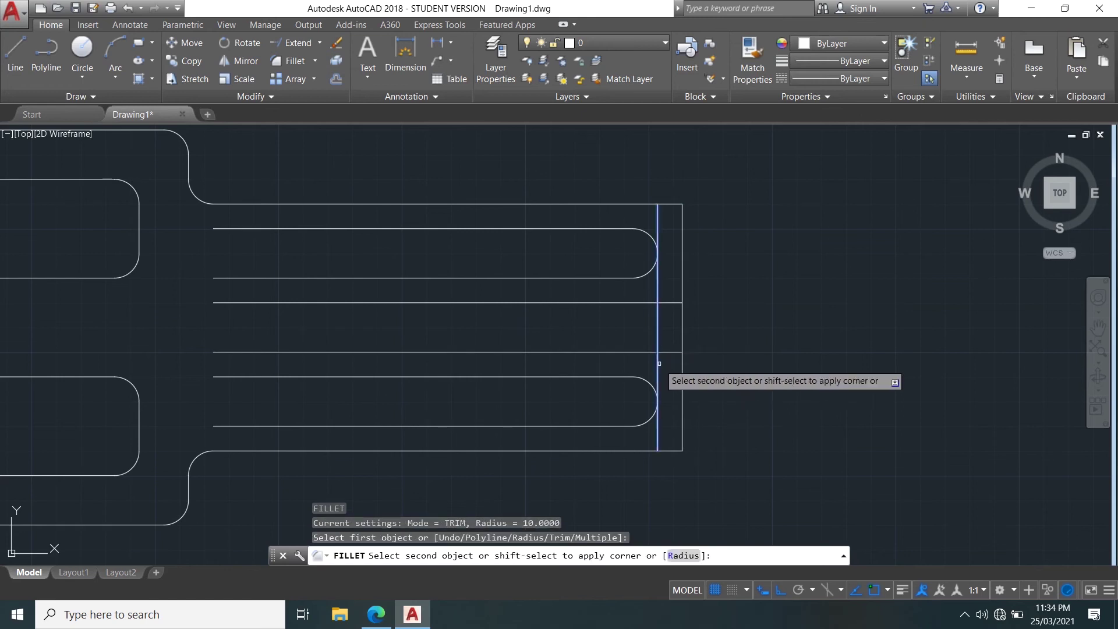
left_click(637, 302)
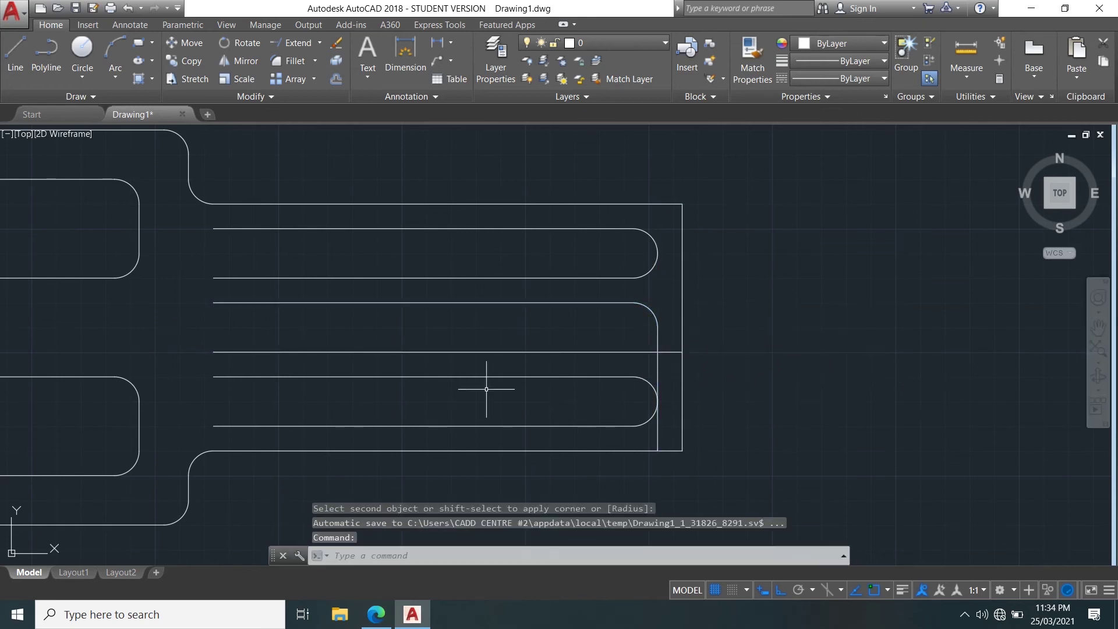
key("Return")
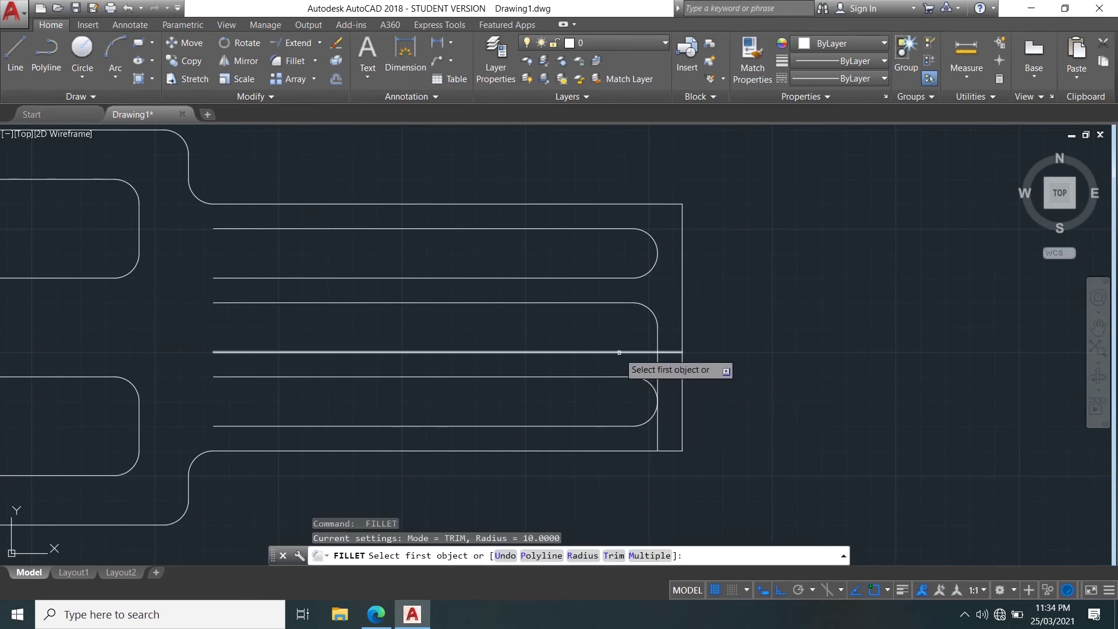
left_click(625, 352)
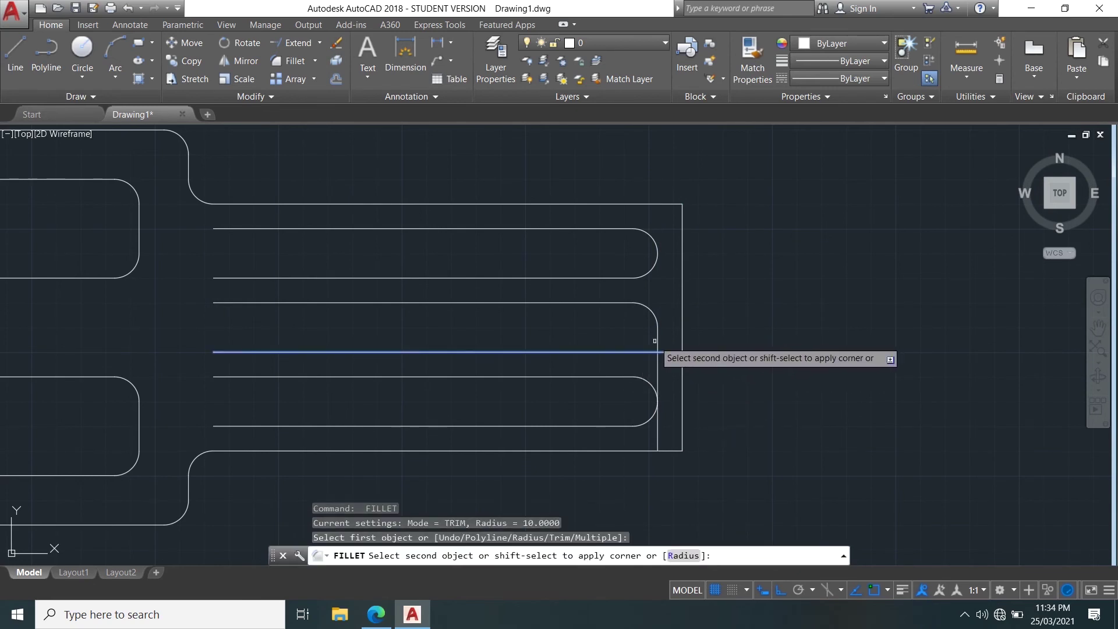
left_click(657, 336)
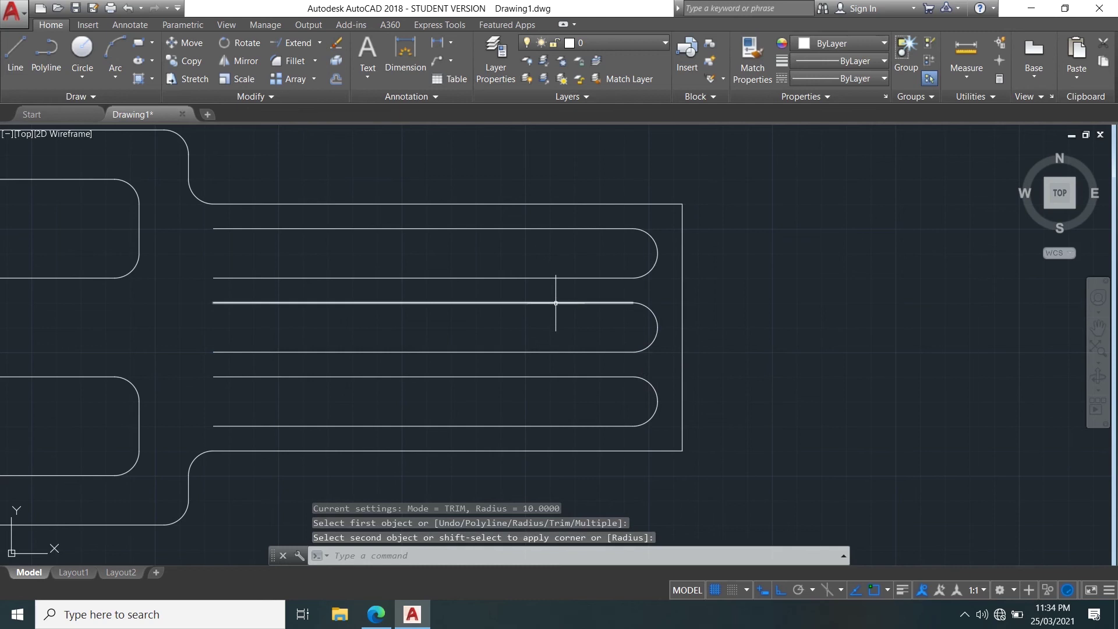
- Check the slot shape in the Exercise 4 PDF and round the left ends of all three slots by filleting each line pair at radius 10
left_click(376, 615)
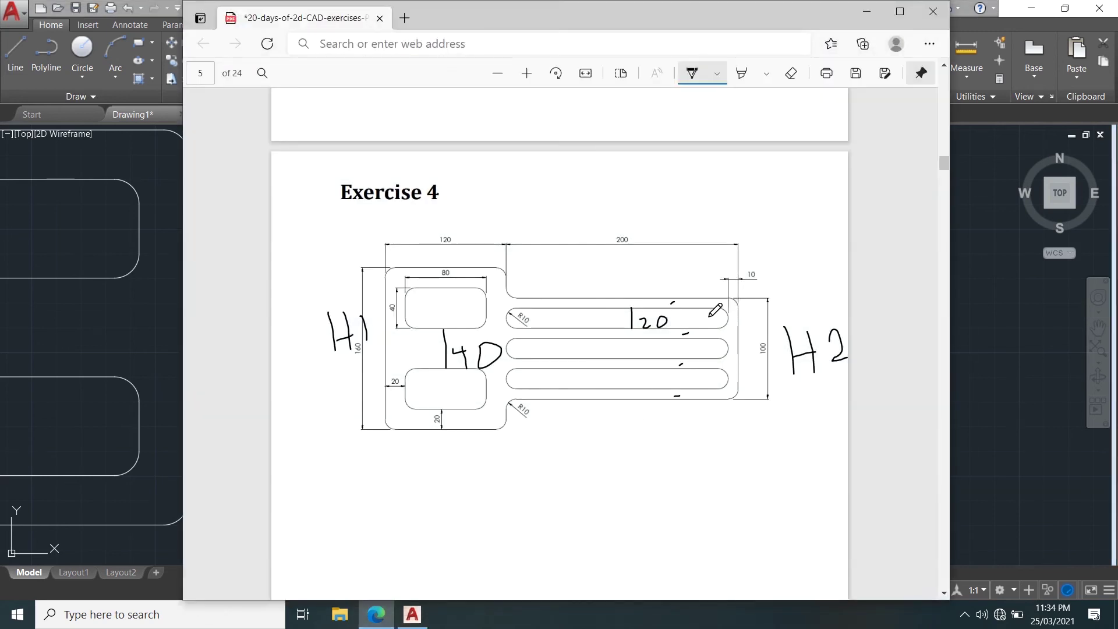
left_click(867, 12)
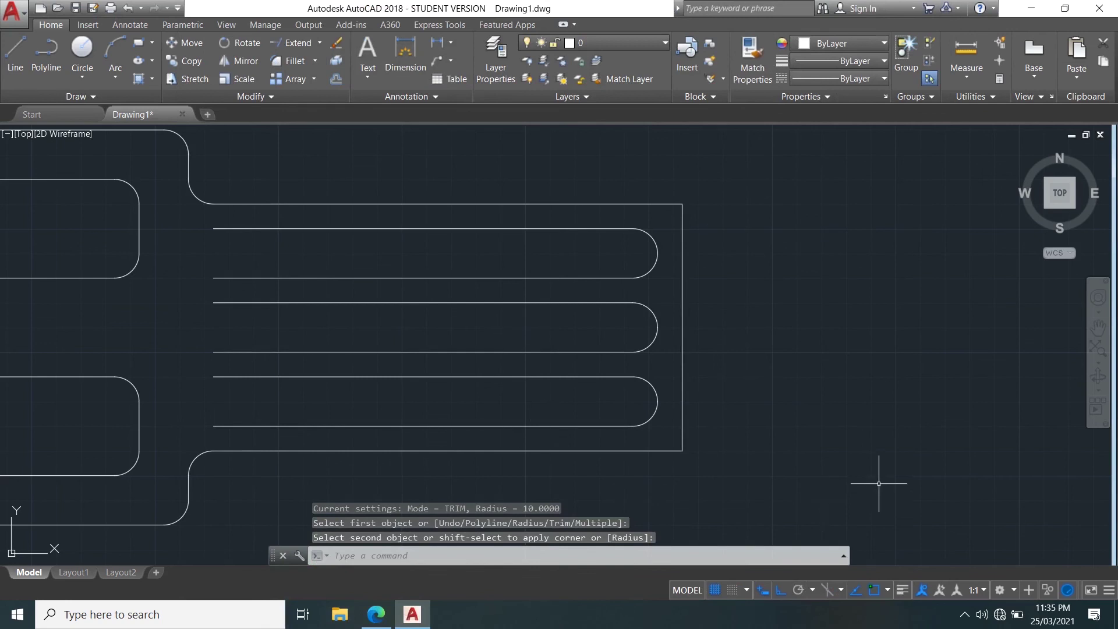
key("Return")
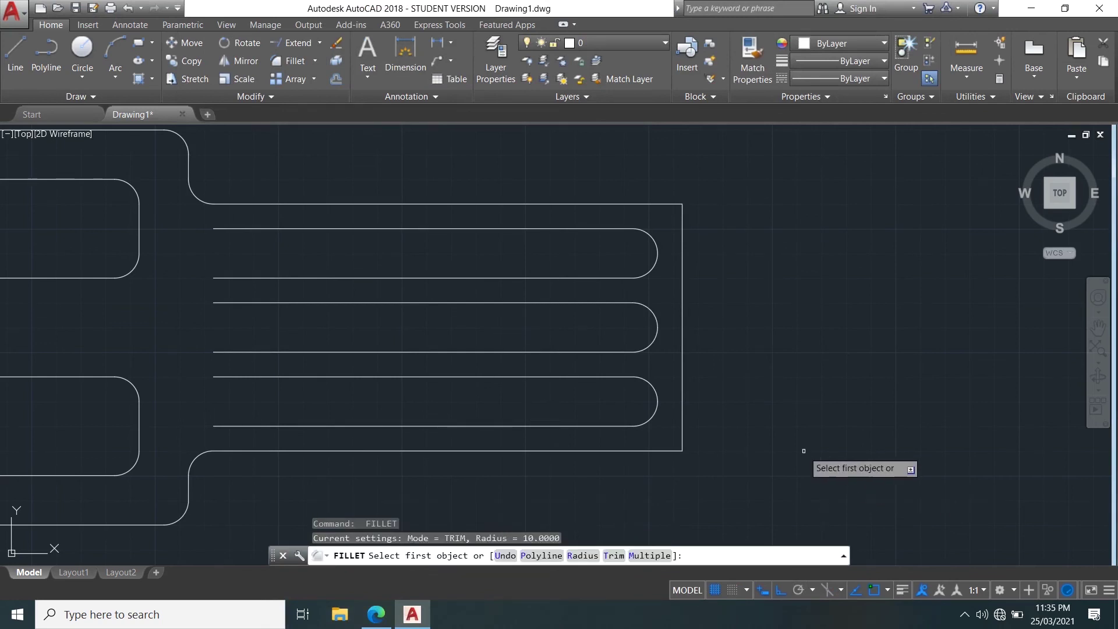
left_click(234, 229)
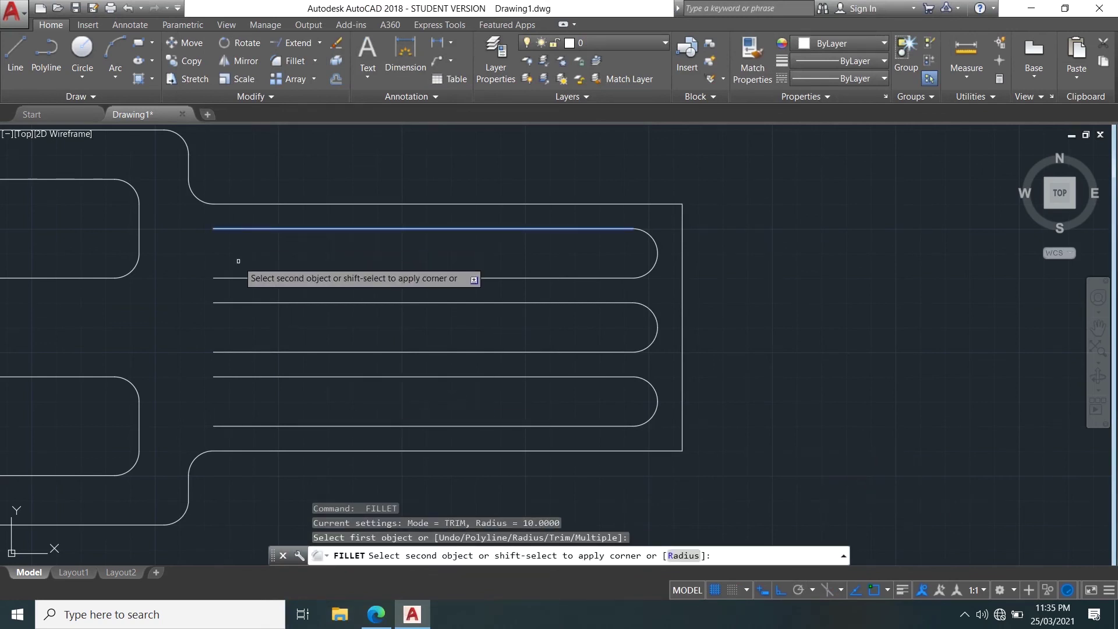
left_click(233, 275)
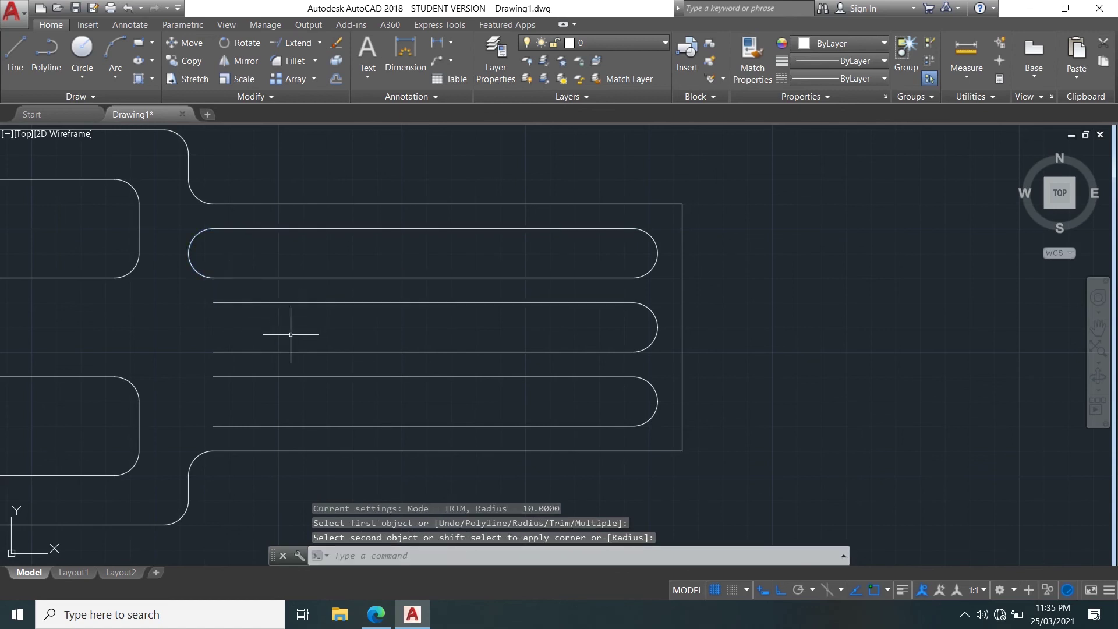
key("Return")
left_click(296, 303)
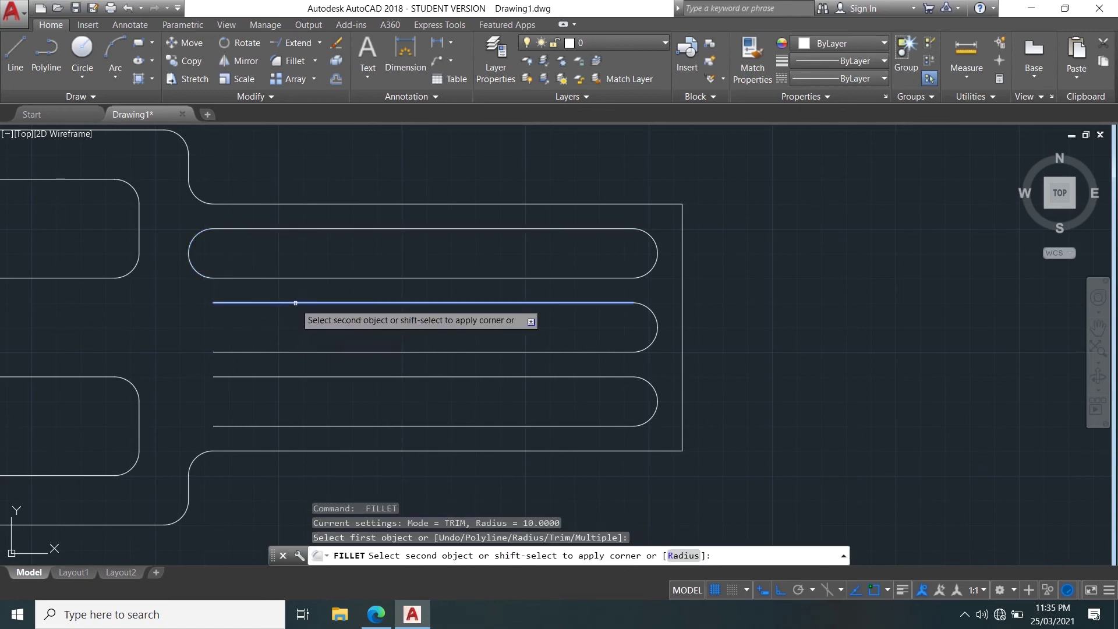
left_click(265, 352)
key("Return")
left_click(259, 377)
left_click(259, 427)
- Fillet the upper and lower right outer corners of the narrow section with radius 10
scroll(488, 368, "down", 2)
scroll(574, 367, "down", 2)
scroll(581, 344, "up", 2)
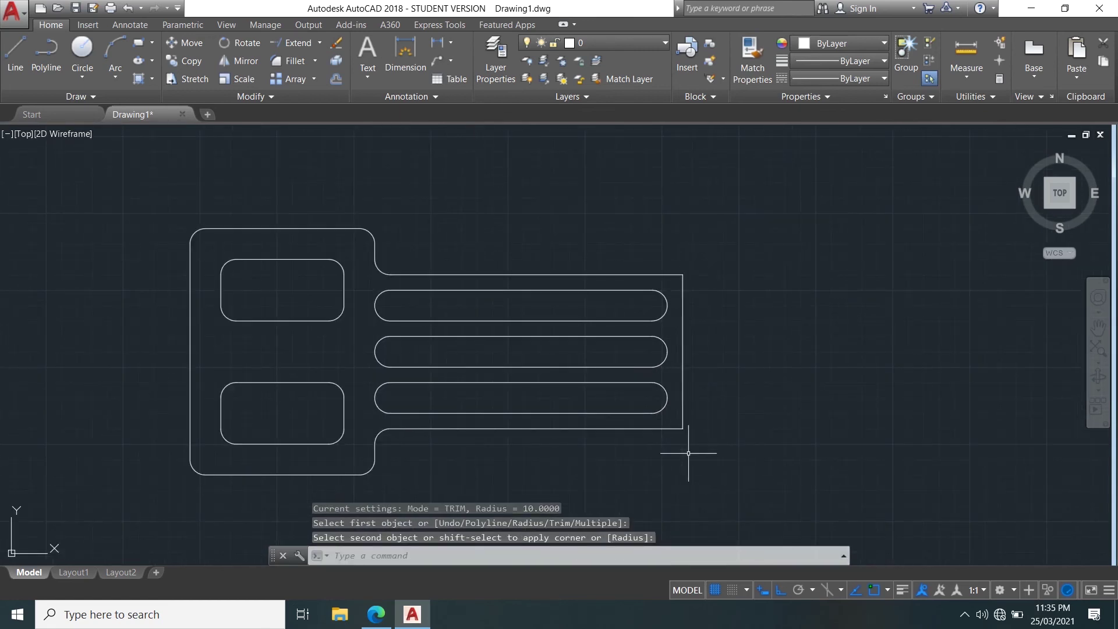
key("Return")
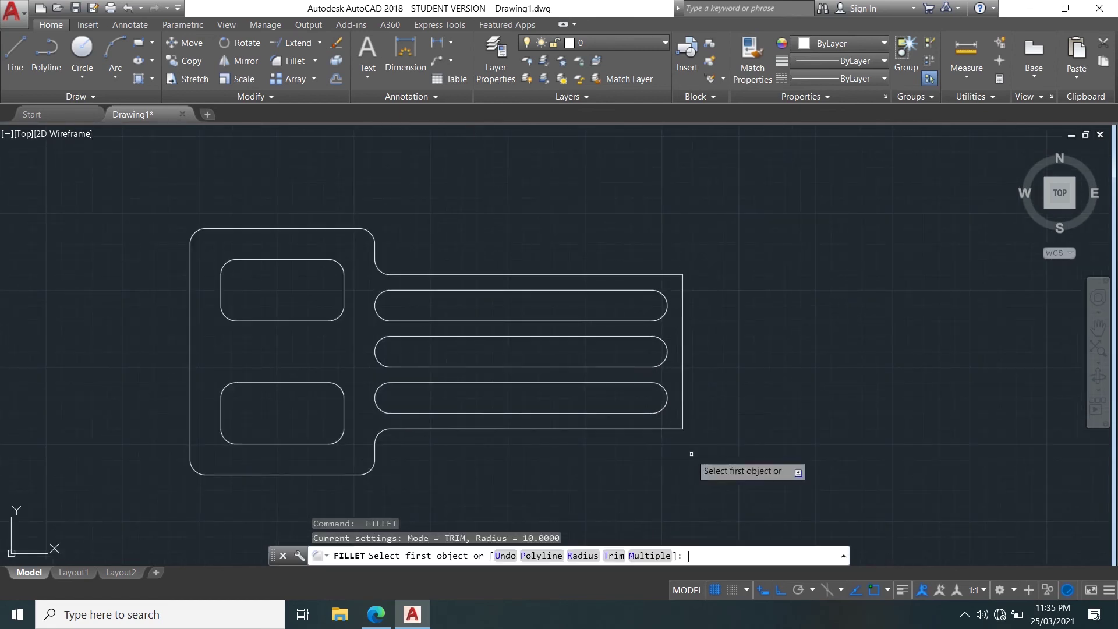
left_click(656, 274)
left_click(682, 317)
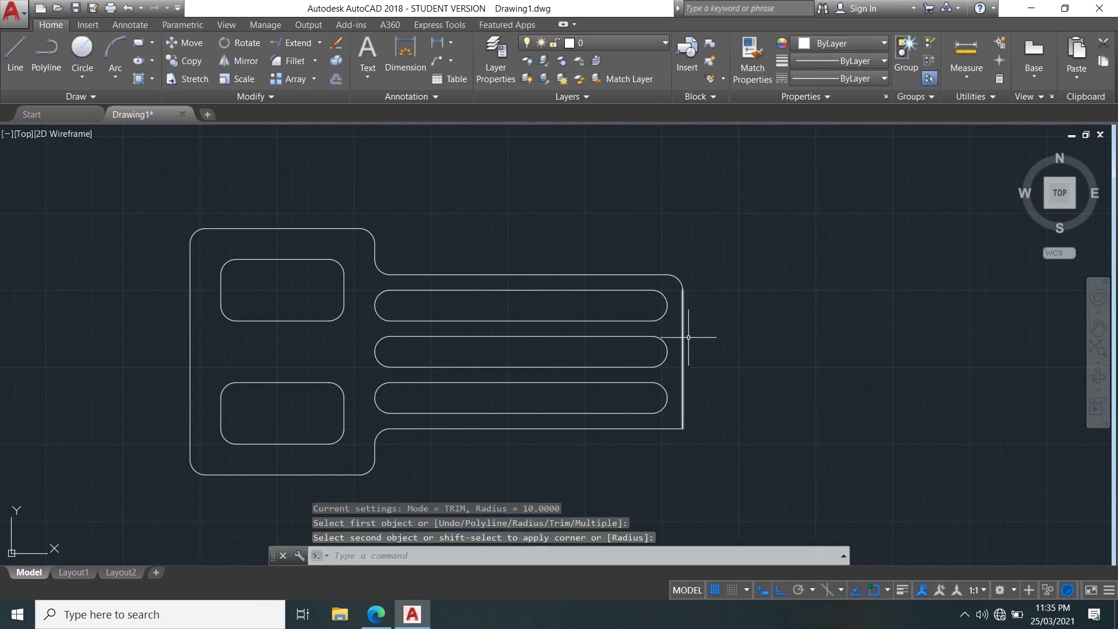
left_click(683, 404)
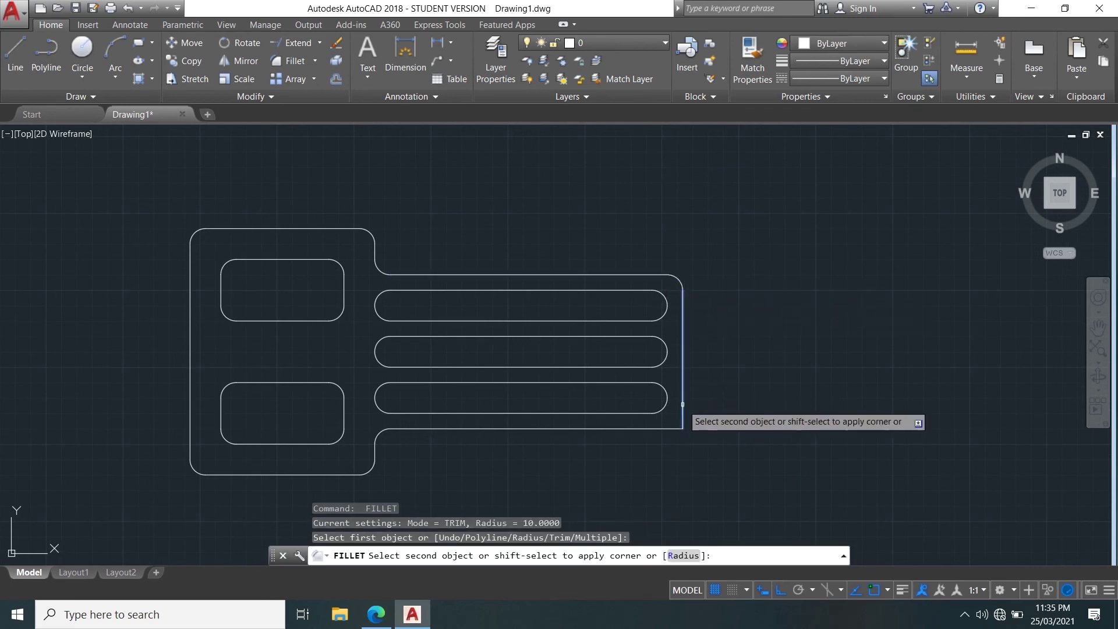
left_click(662, 428)
- Examine the whole redrawn part and its position relative to the inserted Exercise 4 reference image
scroll(596, 401, "down", 3)
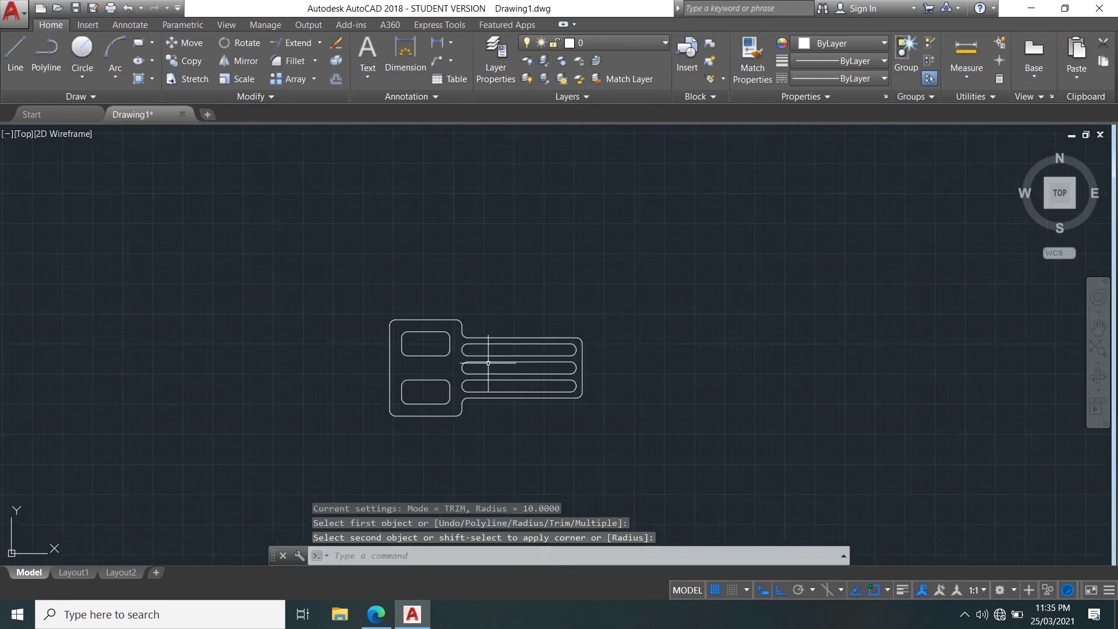
scroll(377, 280, "up", 2)
scroll(432, 355, "up", 1)
middle_click_drag(433, 355, 519, 323)
scroll(519, 323, "down", 4)
scroll(418, 343, "down", 2)
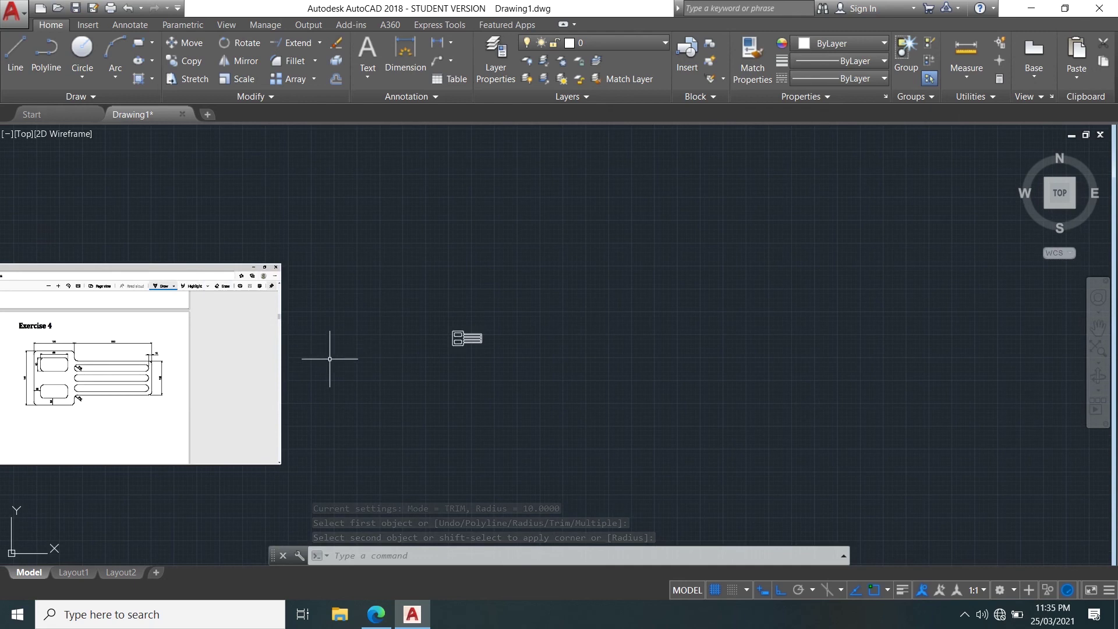
scroll(335, 370, "up", 3)
mouse_move(733, 307)
middle_mouse_down()
mouse_move(499, 450)
mouse_move(320, 482)
middle_mouse_up()
scroll(397, 437, "up", 2)
middle_click_drag(452, 463, 454, 447)
scroll(454, 447, "up", 2)
middle_click_drag(498, 384, 412, 402)
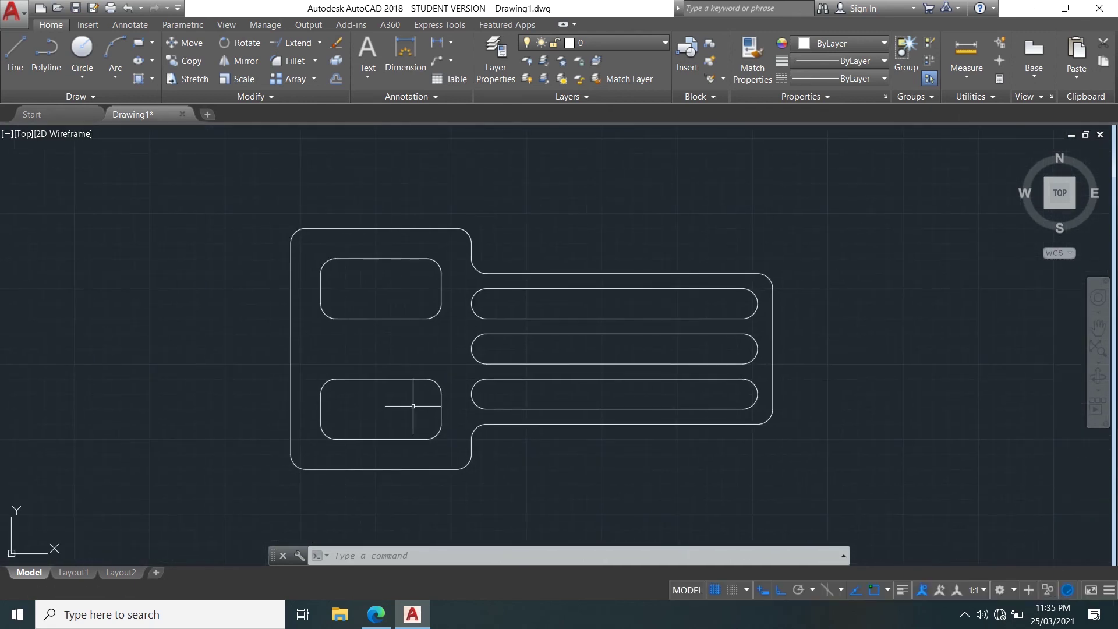
- Compare the redrawn part with the dimensioned Exercise 4 drawing in the PDF, and briefly start the distance measurement
left_click(386, 620)
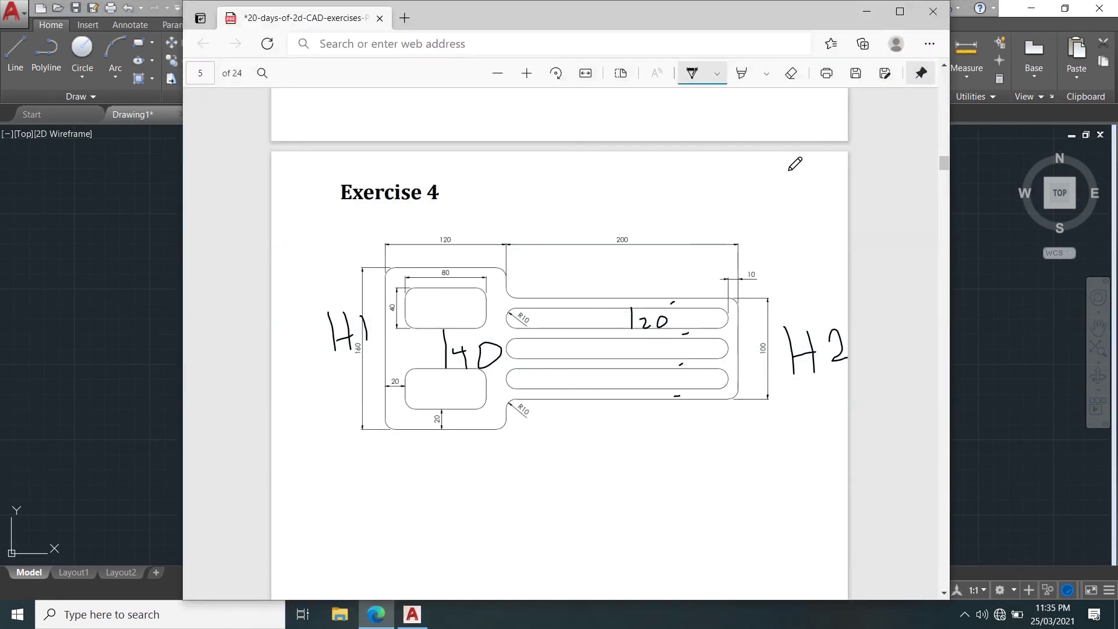
left_click(868, 12)
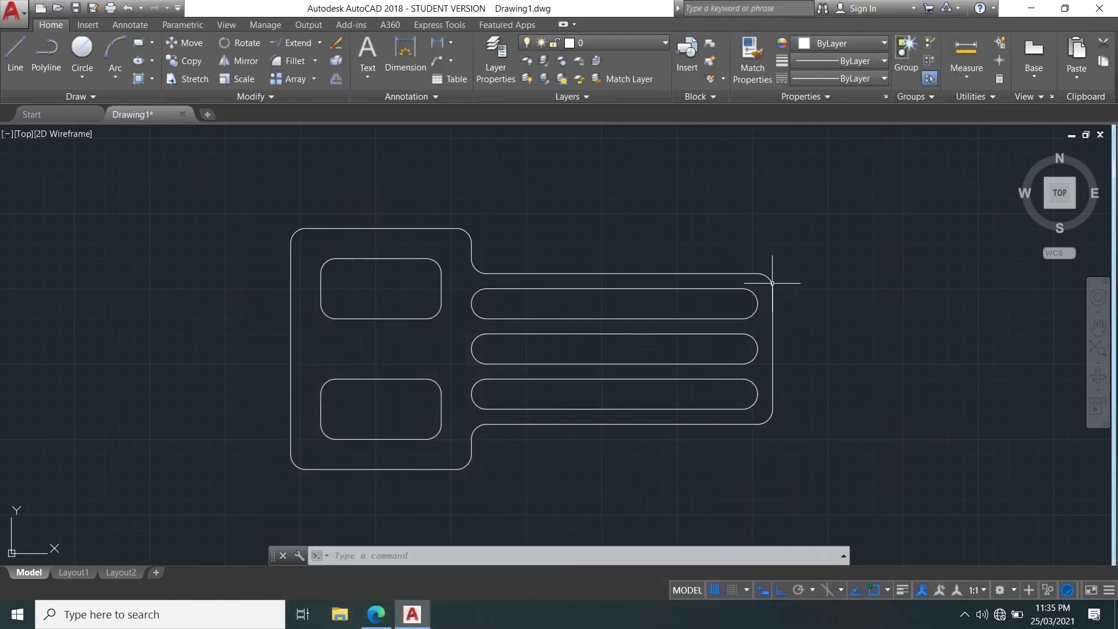
left_click(968, 49)
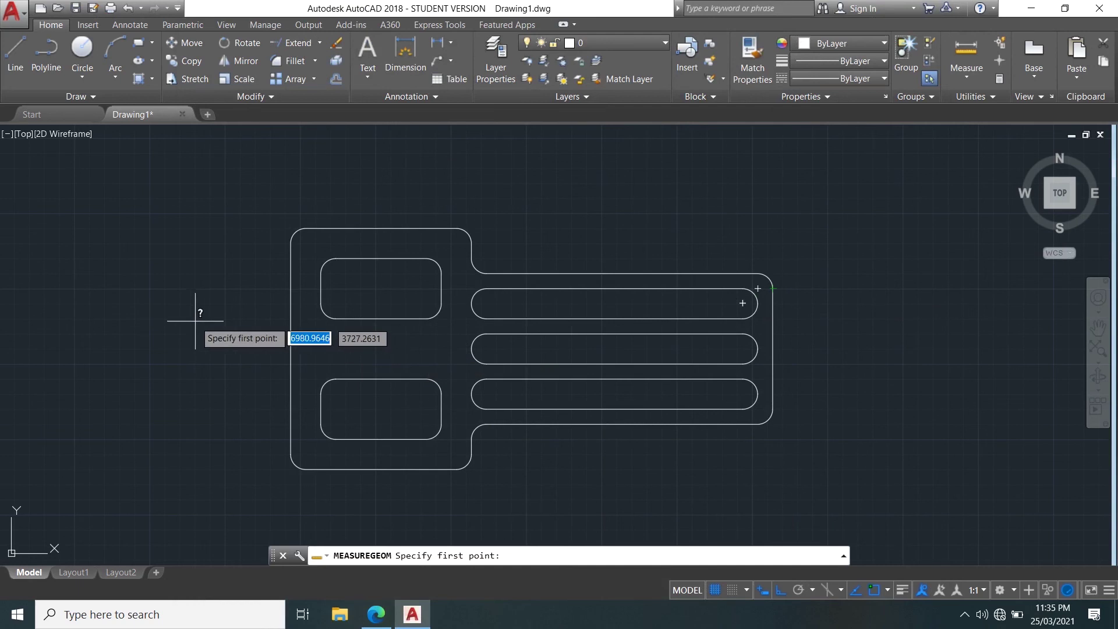
key("Escape")
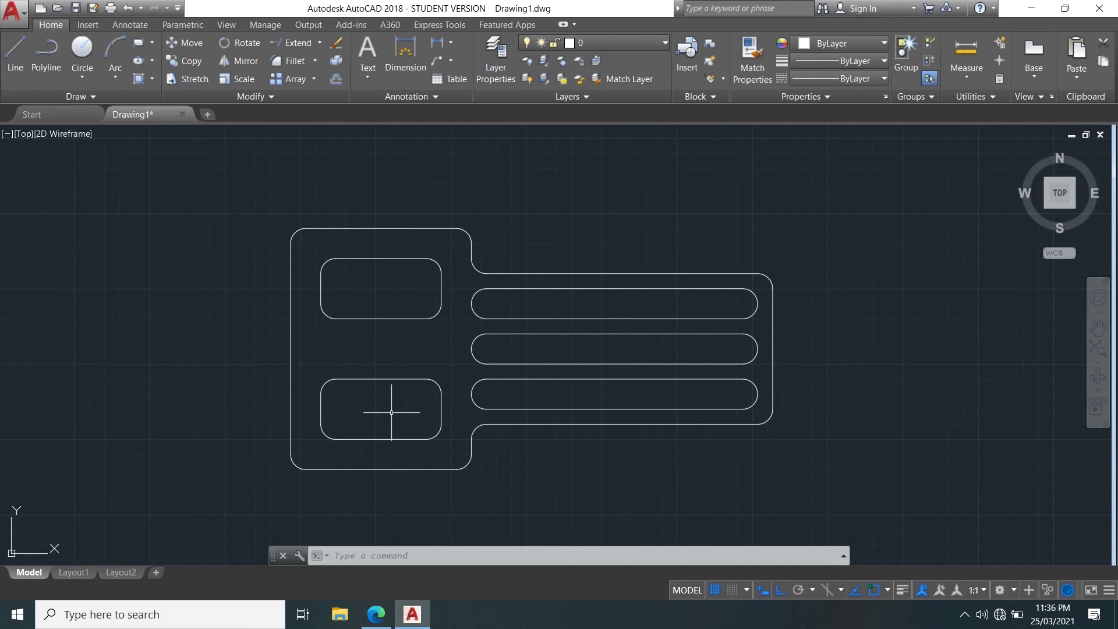
left_click(373, 617)
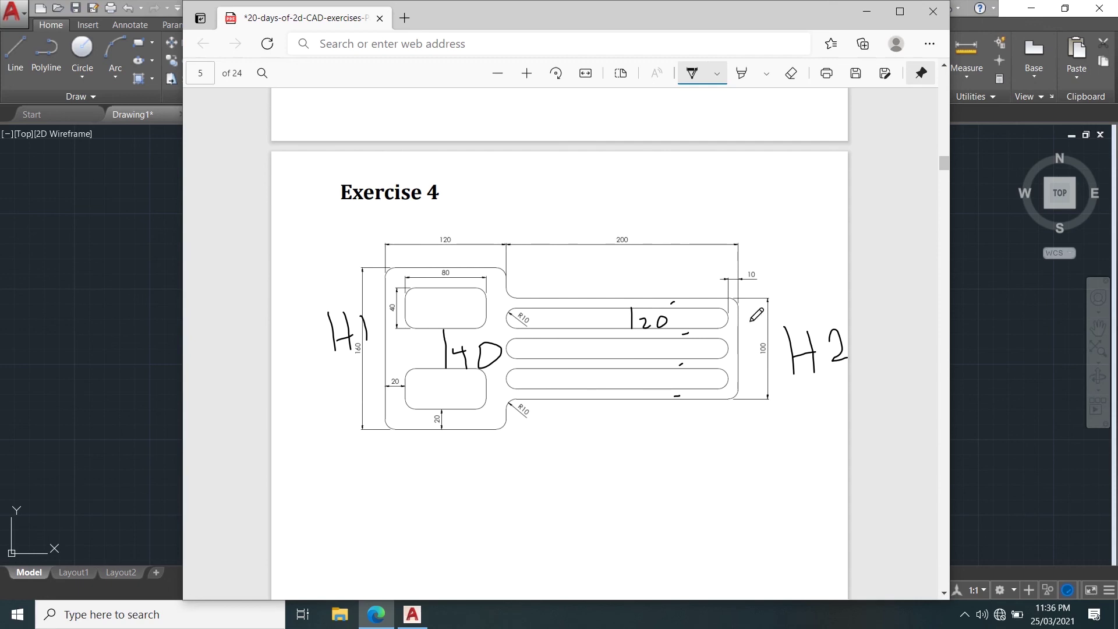
left_click(866, 11)
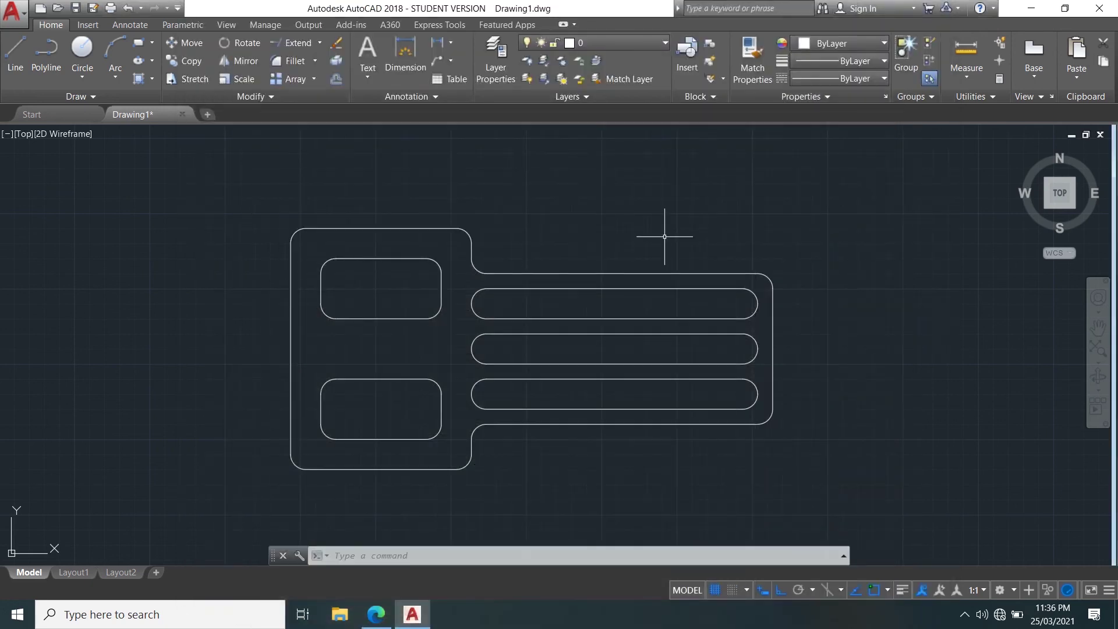